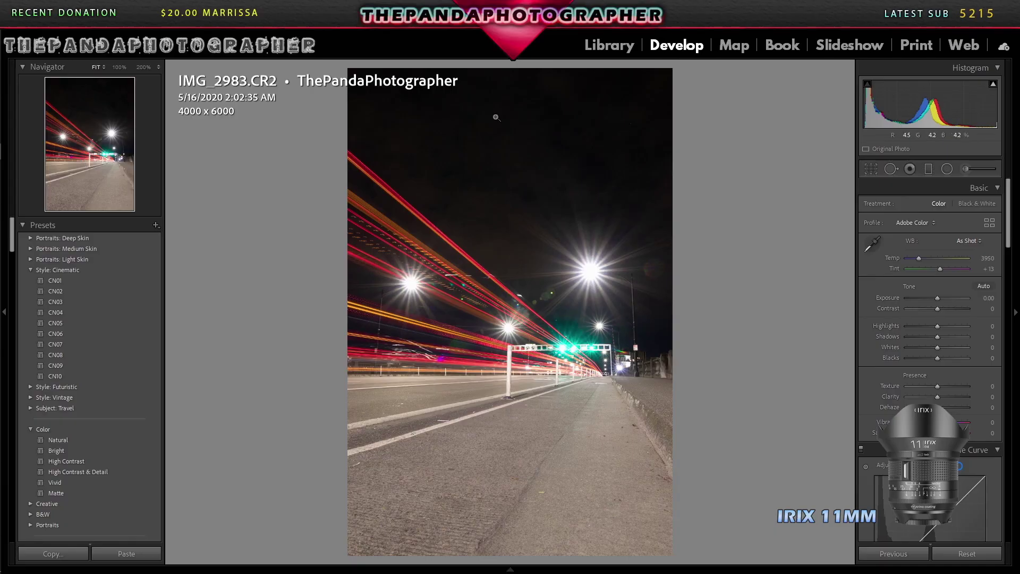
# Zoom IMG_2983 to 200% and pan the close-up across the road to the gantry
pyautogui.click(91, 159)
pyautogui.moveTo(92, 159); pyautogui.dragTo(98, 154)
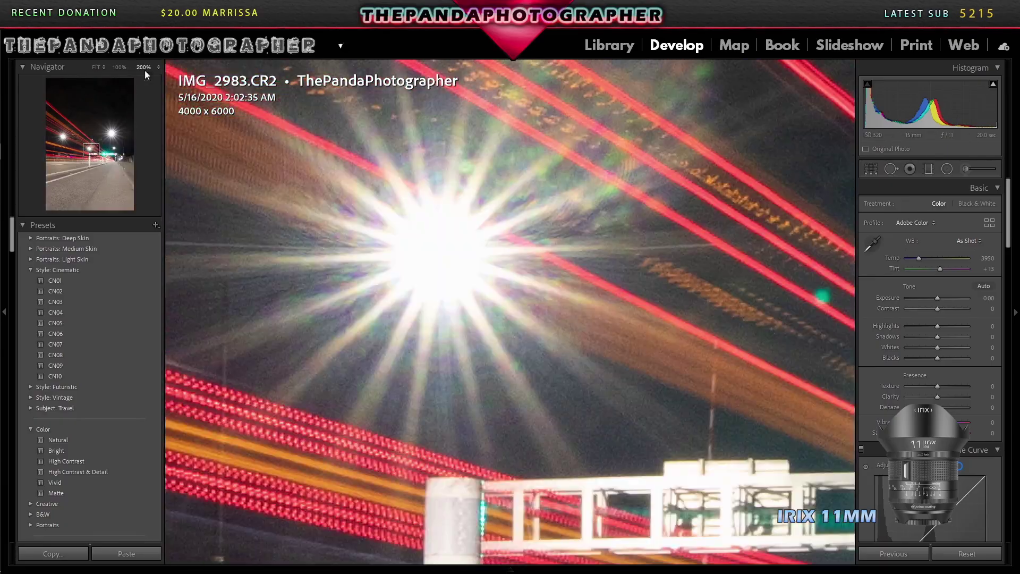
# Fit the photo in view and apply IRIX lens profile corrections
pyautogui.click(489, 294)
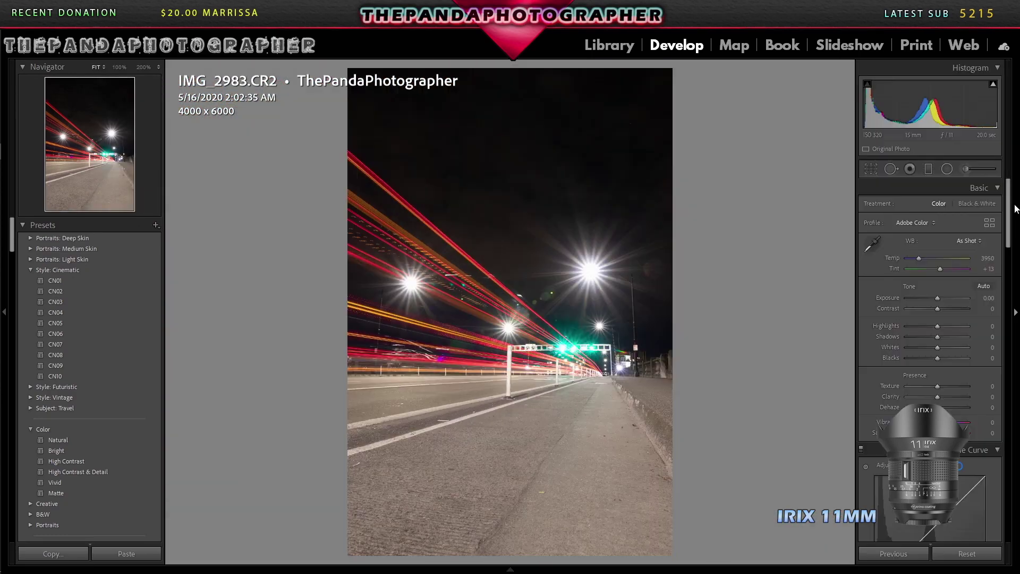
pyautogui.scroll(-10, 930, 292)
pyautogui.click(926, 327)
pyautogui.click(889, 207)
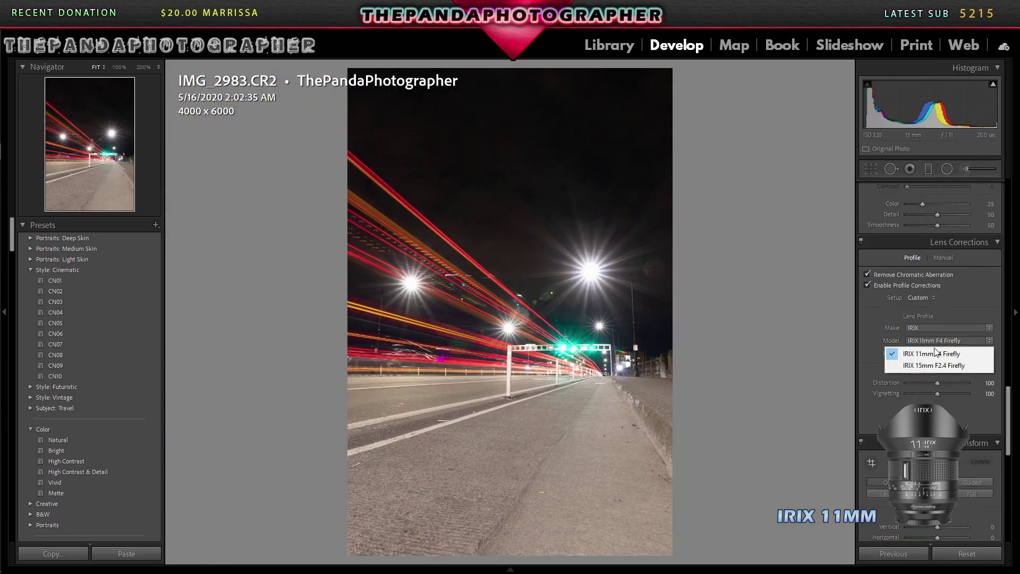
# Straighten the photo to a 1.67° angle instead of Auto, and apply the crop
pyautogui.press('r')
pyautogui.click(978, 228)
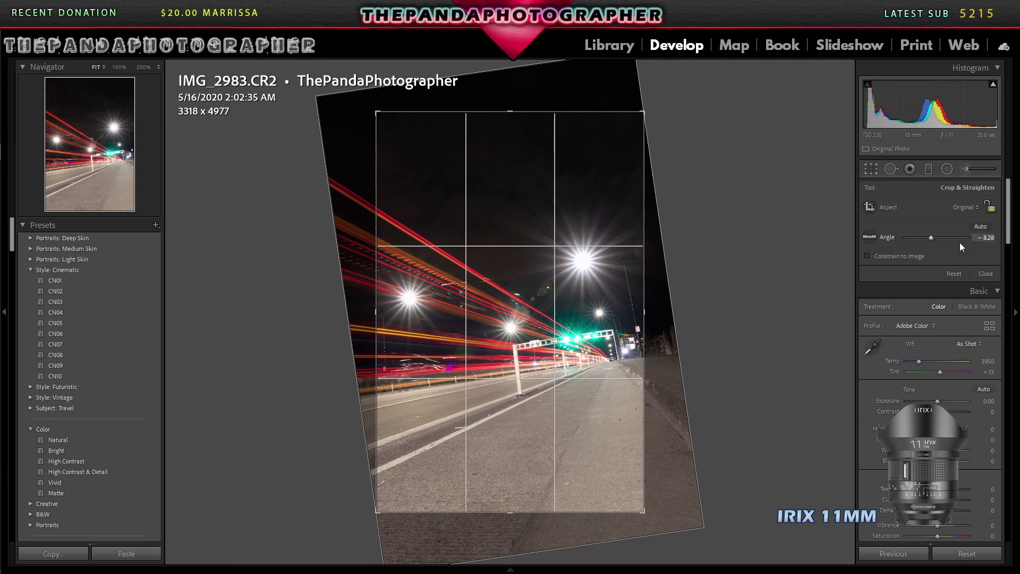
pyautogui.press('r')
pyautogui.press('r')
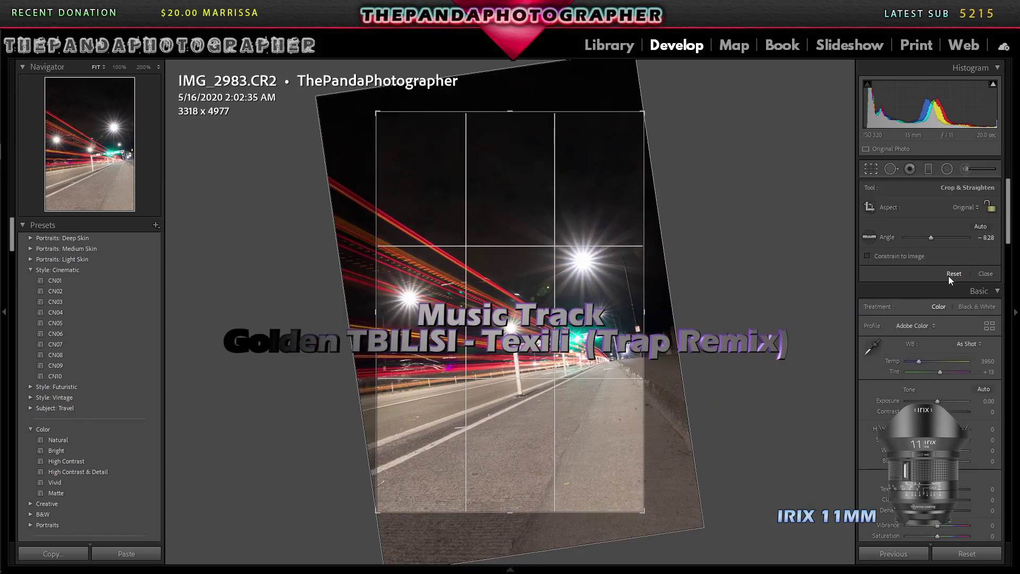
pyautogui.click(949, 275)
pyautogui.moveTo(707, 340)
pyautogui.mouseDown()
pyautogui.moveTo(701, 316)
pyautogui.moveTo(688, 312)
pyautogui.mouseUp()
pyautogui.click(986, 275)
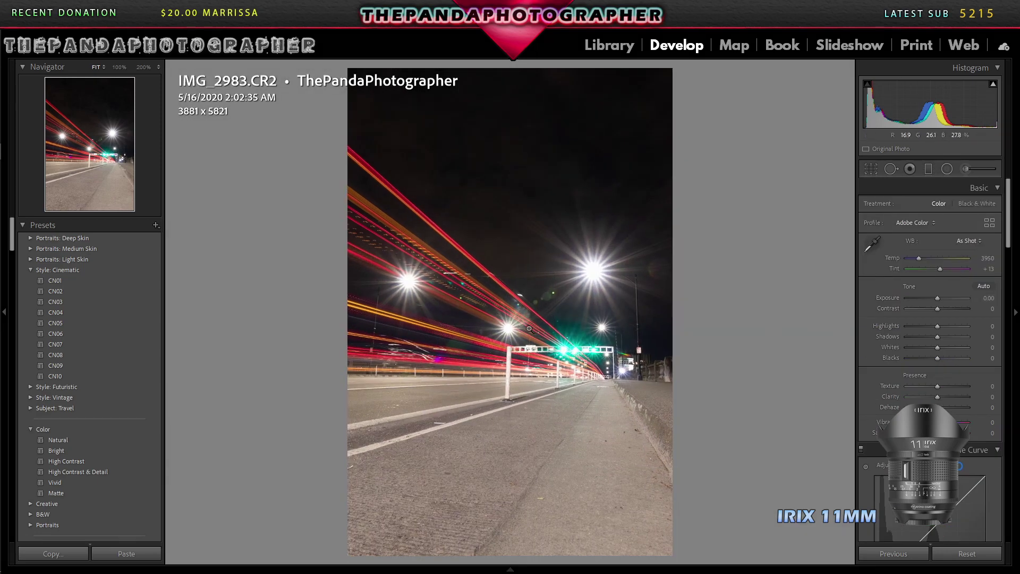
# Auto-tone the photo, reset Exposure to 0, and set Shadows +26 and Saturation +16
pyautogui.click(983, 285)
pyautogui.doubleClick(941, 298)
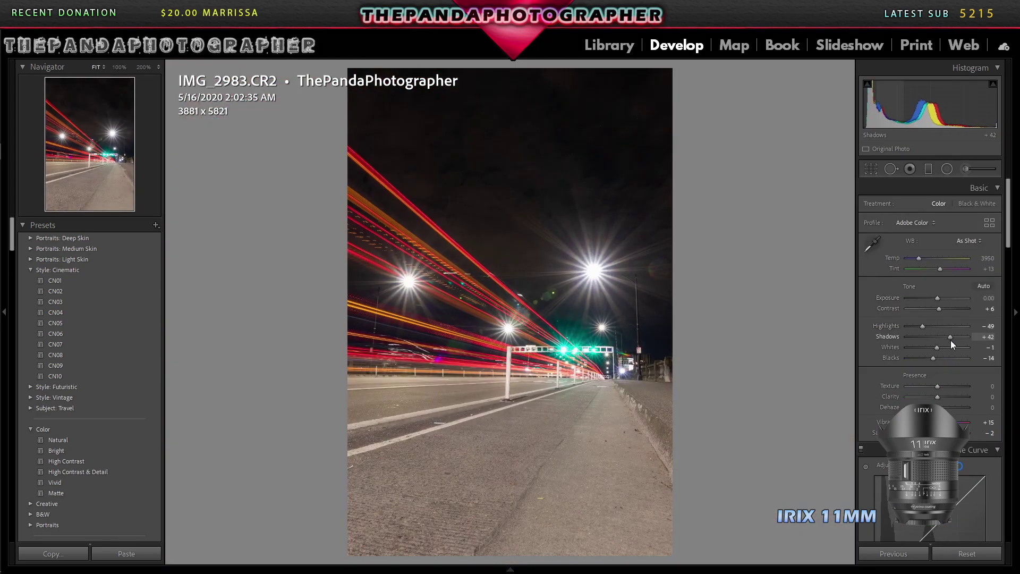
pyautogui.moveTo(951, 347); pyautogui.dragTo(946, 344)
pyautogui.moveTo(938, 433); pyautogui.dragTo(944, 433)
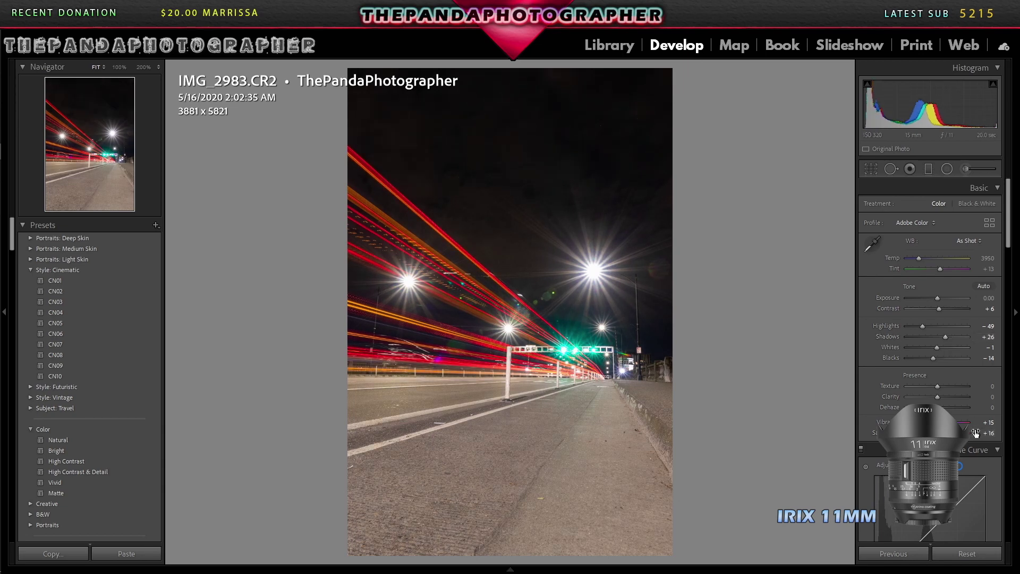
# Shape an S tone curve by raising Lights and lowering Darks
pyautogui.scroll(-2, 1009, 230)
pyautogui.scroll(-5, 1009, 229)
pyautogui.moveTo(904, 306); pyautogui.dragTo(904, 319)
pyautogui.moveTo(956, 255); pyautogui.dragTo(955, 246)
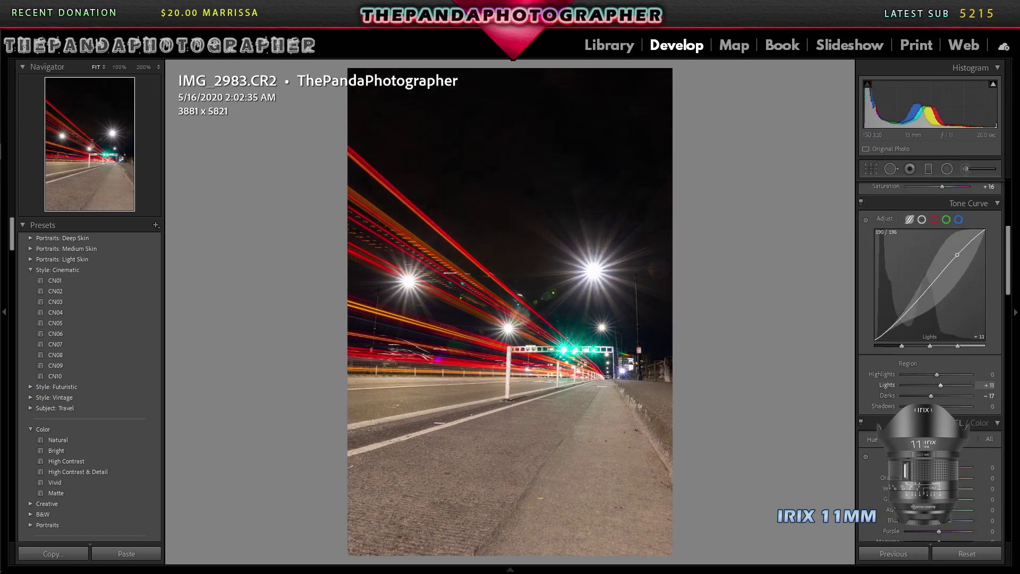
pyautogui.scroll(-10, 930, 319)
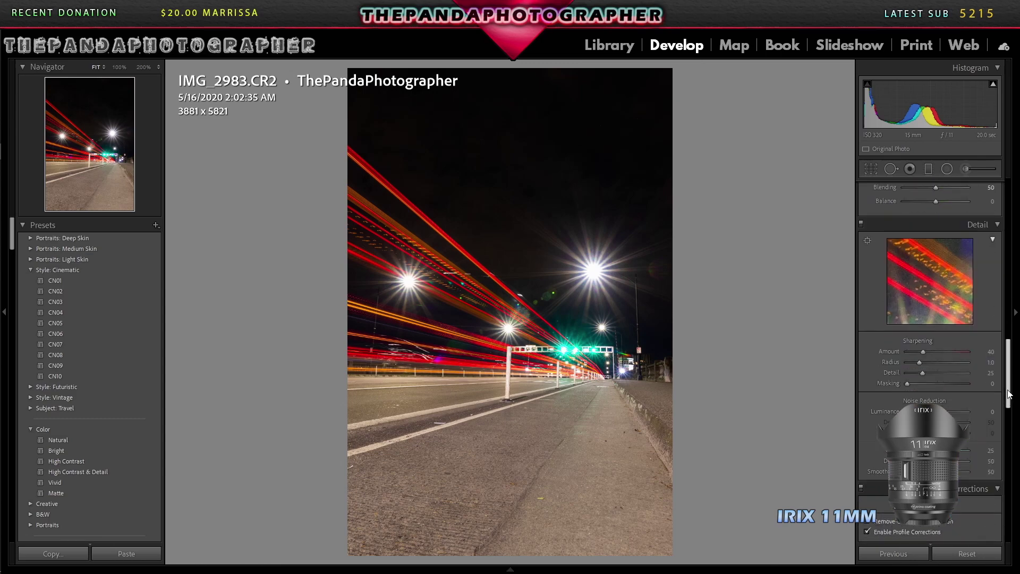
pyautogui.scroll(-3, 107, 410)
# Scroll the Presets panel and resize the Lightroom window, then return to full screen
pyautogui.click(8, 413)
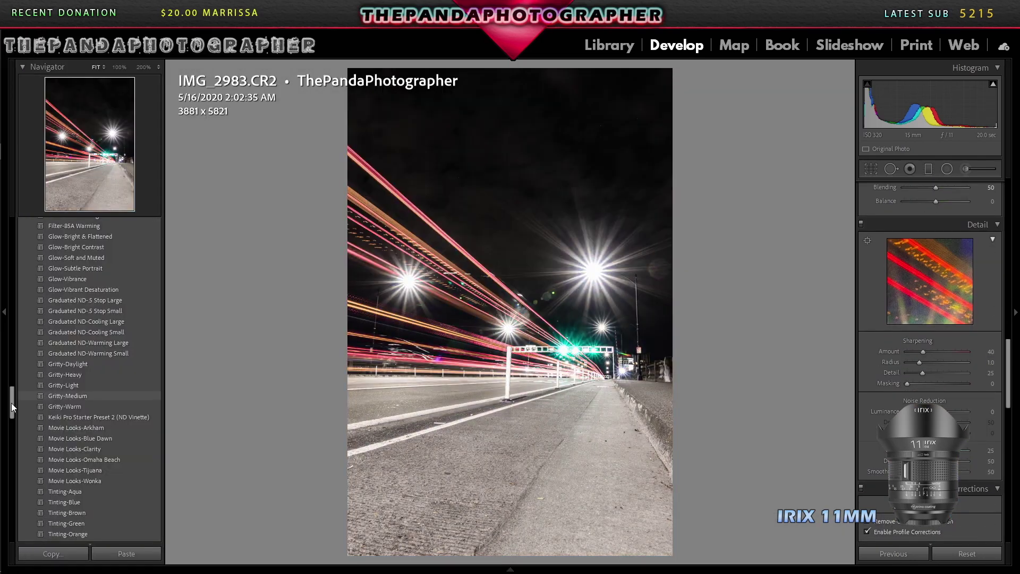
pyautogui.moveTo(11, 403); pyautogui.dragTo(11, 451)
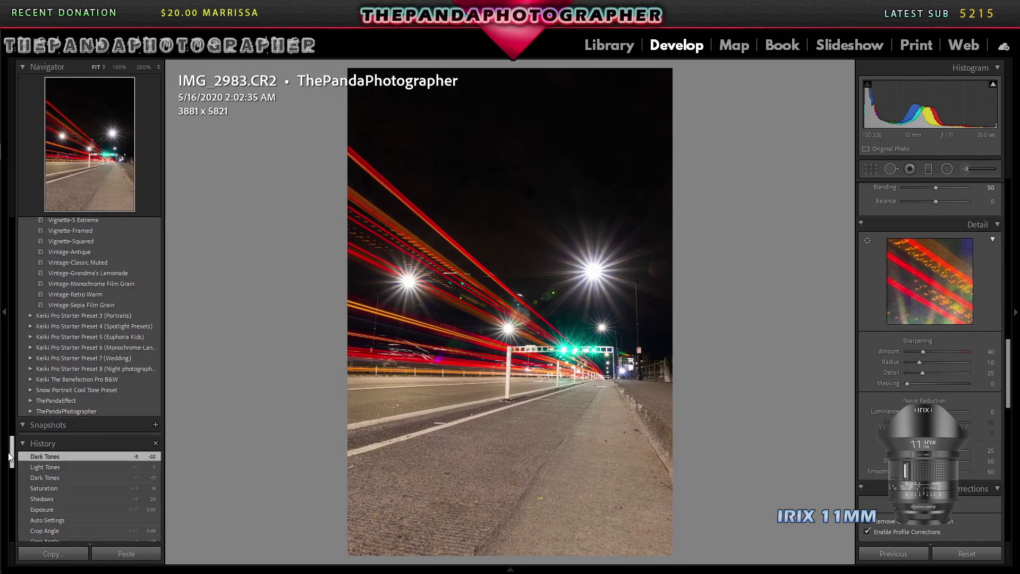
pyautogui.hotkey('shift', 'f')
pyautogui.moveTo(597, 107); pyautogui.dragTo(765, 107)
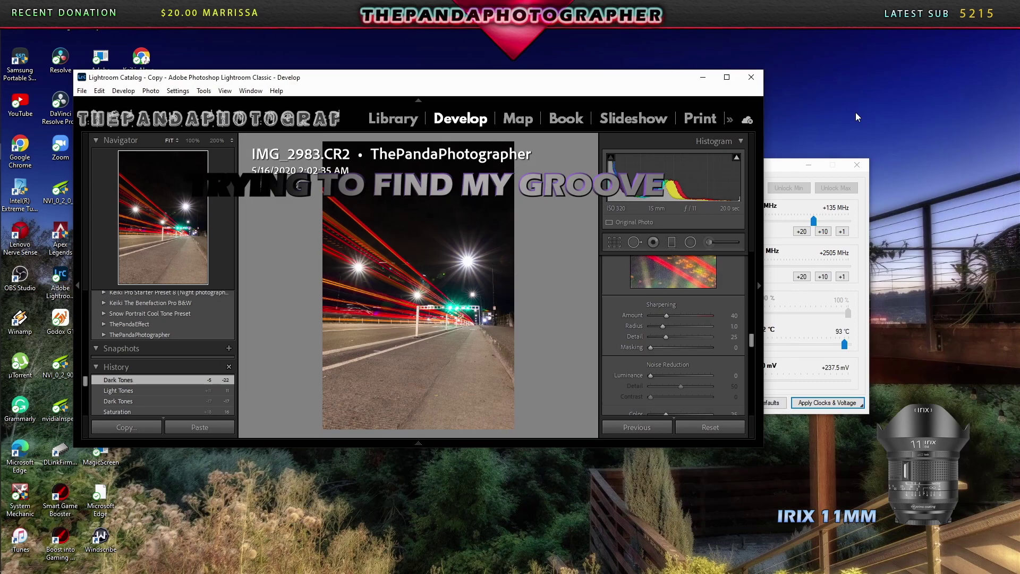
pyautogui.moveTo(759, 449); pyautogui.dragTo(957, 524)
pyautogui.hotkey('shift', 'f')
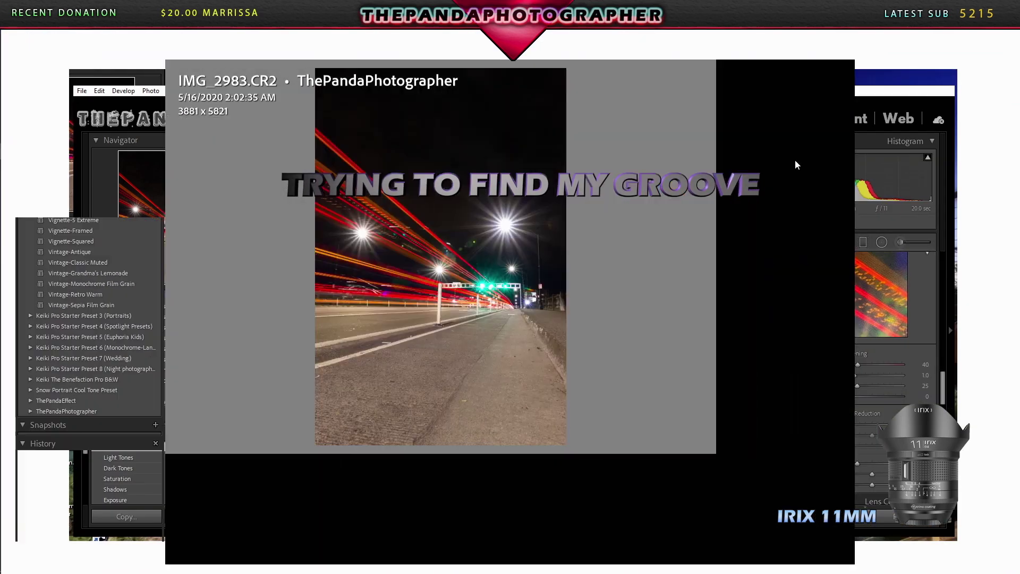
# Apply SaP 3-Color Correct - Reduce Yellows and expand the Keiki Pro Starter Preset 8 folder
pyautogui.moveTo(12, 435); pyautogui.dragTo(23, 381)
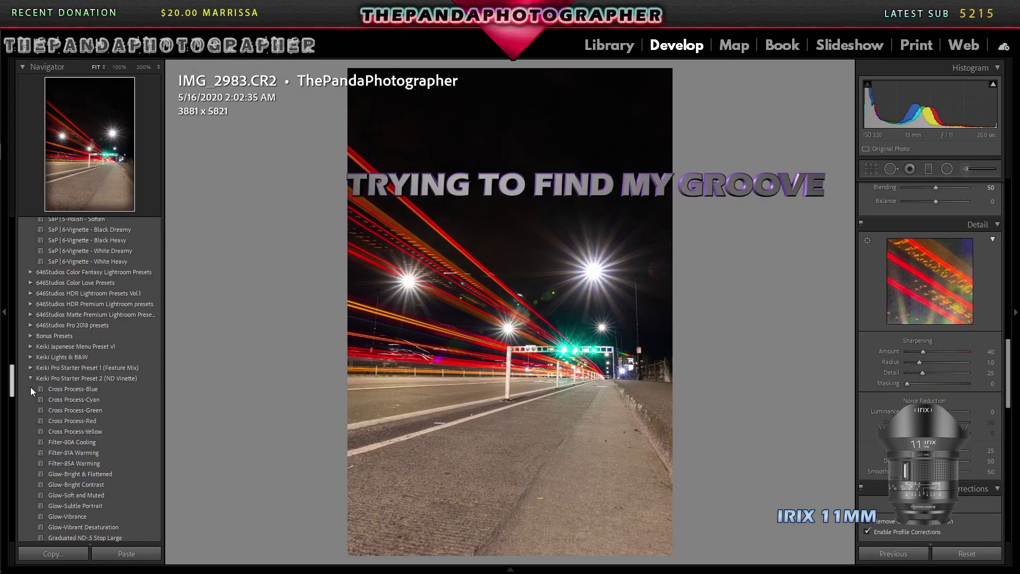
pyautogui.scroll(2, 22, 382)
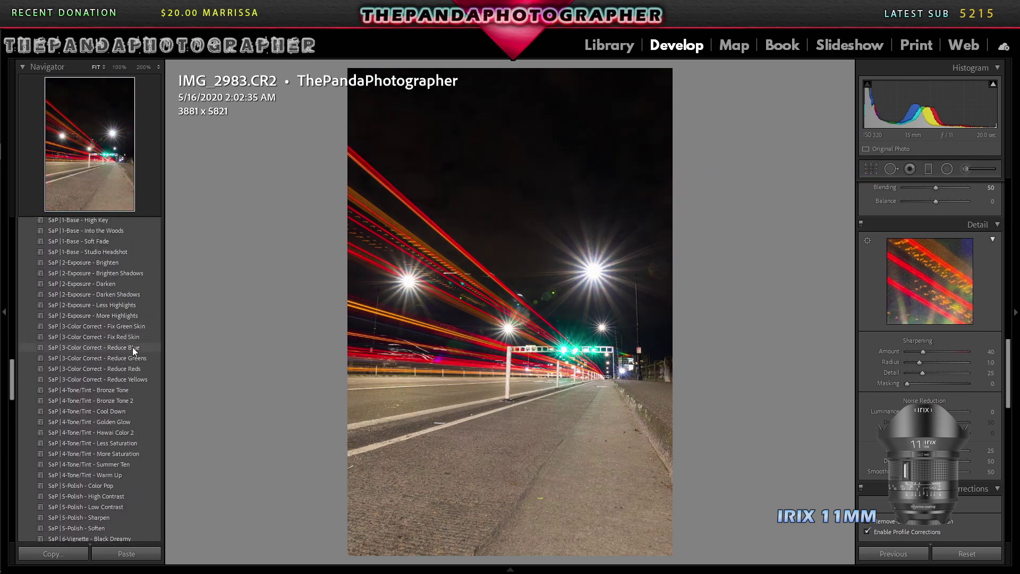
pyautogui.click(154, 379)
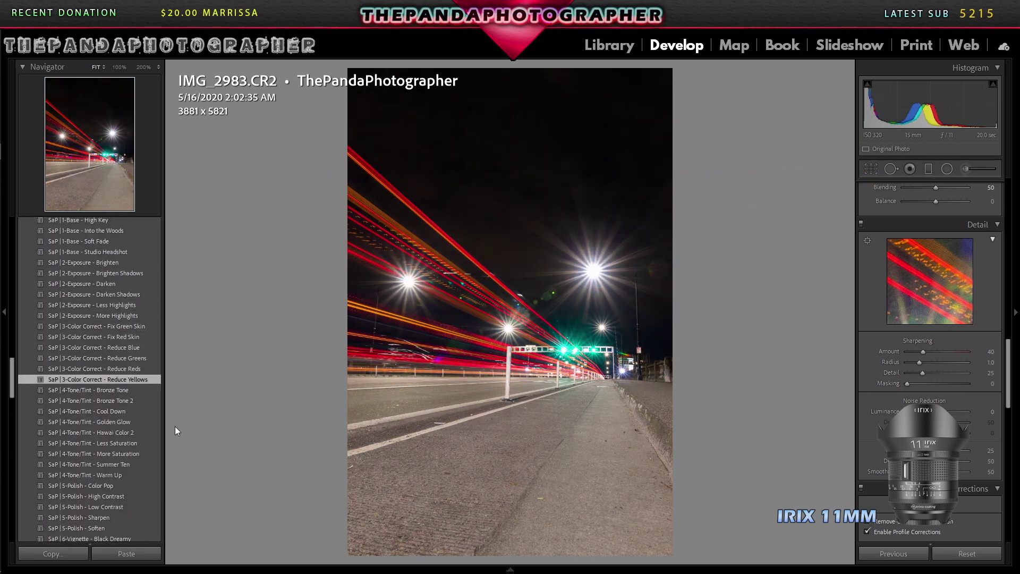
pyautogui.scroll(-10, 154, 471)
pyautogui.moveTo(12, 400); pyautogui.dragTo(11, 403)
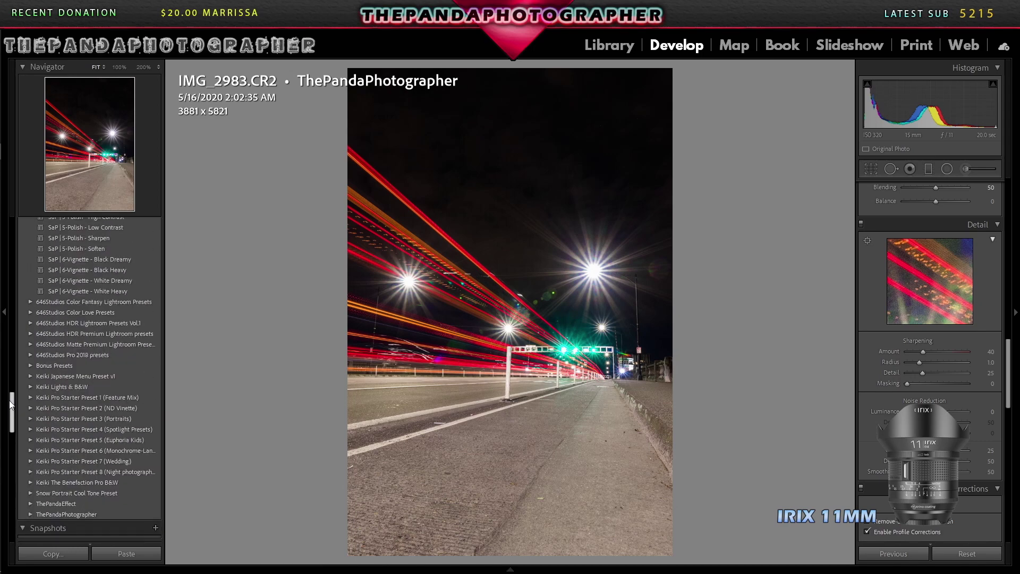
pyautogui.scroll(-3, 16, 425)
pyautogui.click(30, 471)
# Apply the 3.1 Reduce Light Pollution, 3.4 Reduce Light Domes and 5.1 Sharpen and Noise Reduction presets
pyautogui.click(98, 318)
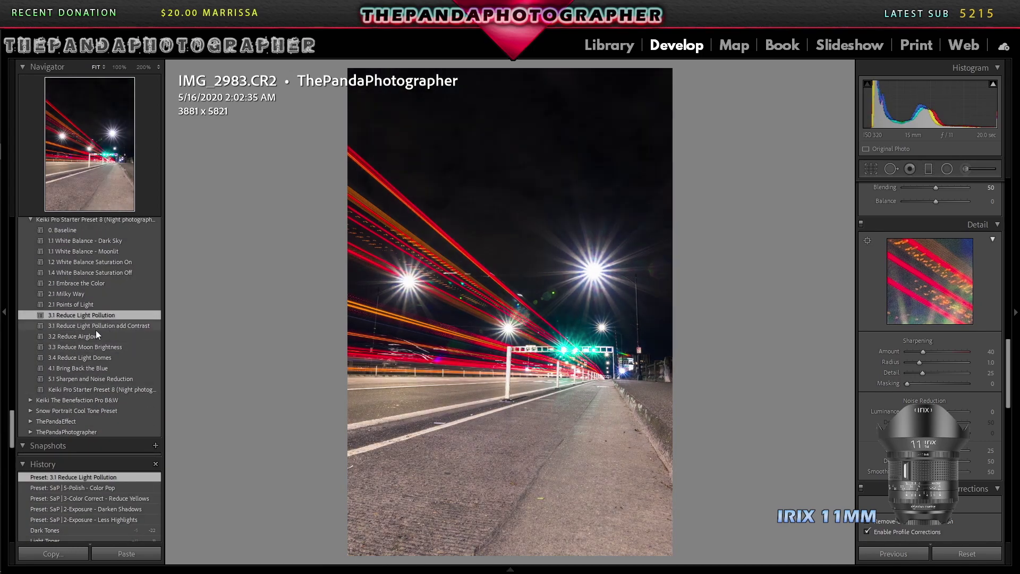
pyautogui.click(104, 359)
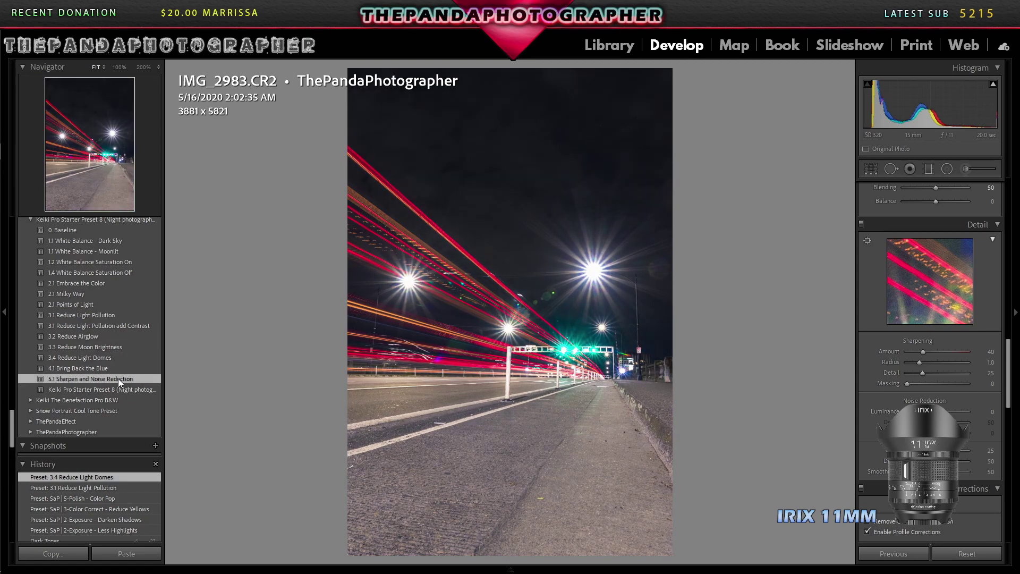
pyautogui.click(118, 378)
# Set sharpening Masking to 29 while previewing the mask, then inspect the photo at 100%
pyautogui.moveTo(934, 303); pyautogui.dragTo(939, 253)
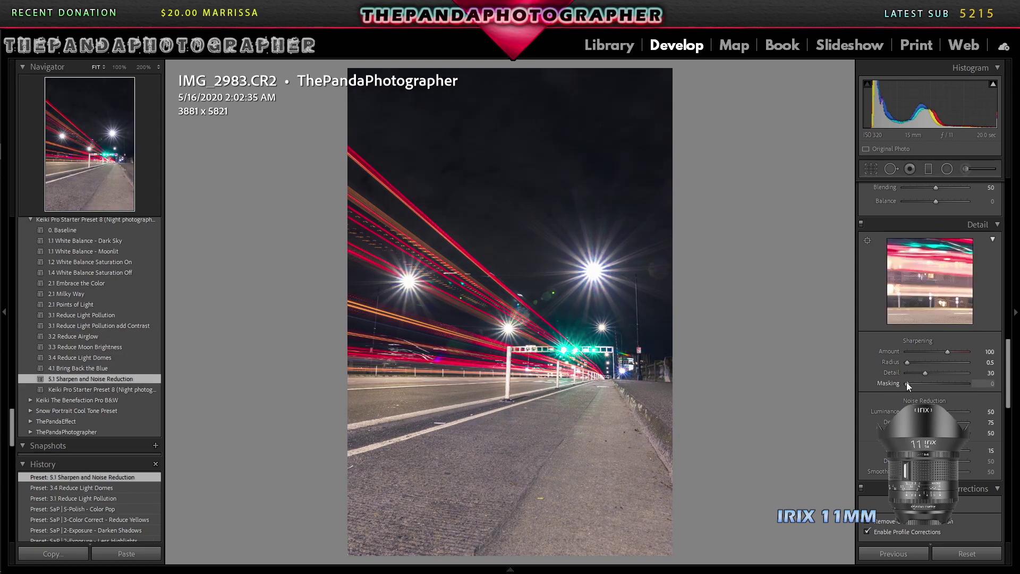
pyautogui.moveTo(909, 384); pyautogui.dragTo(922, 384)
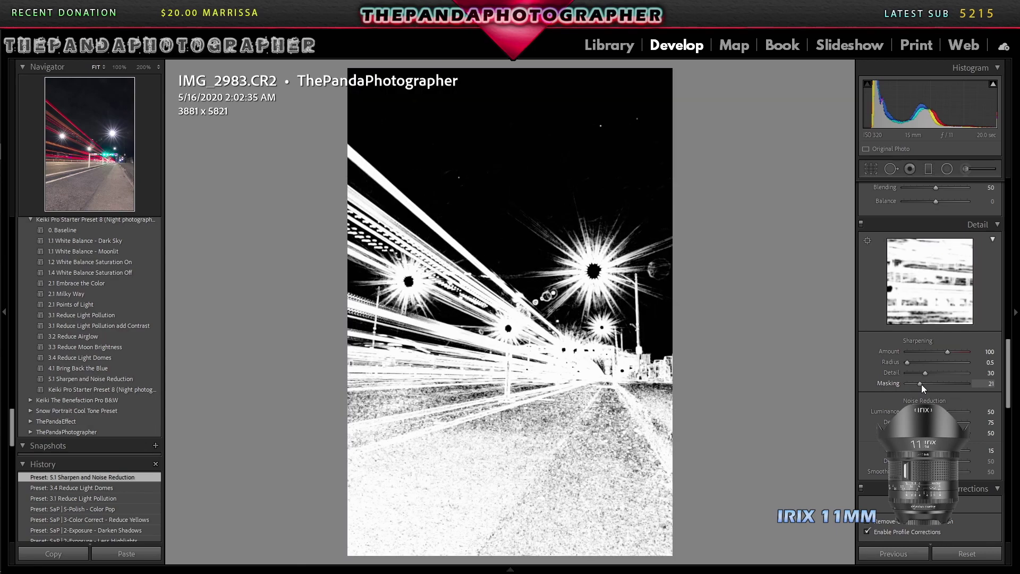
pyautogui.moveTo(922, 384); pyautogui.dragTo(925, 384)
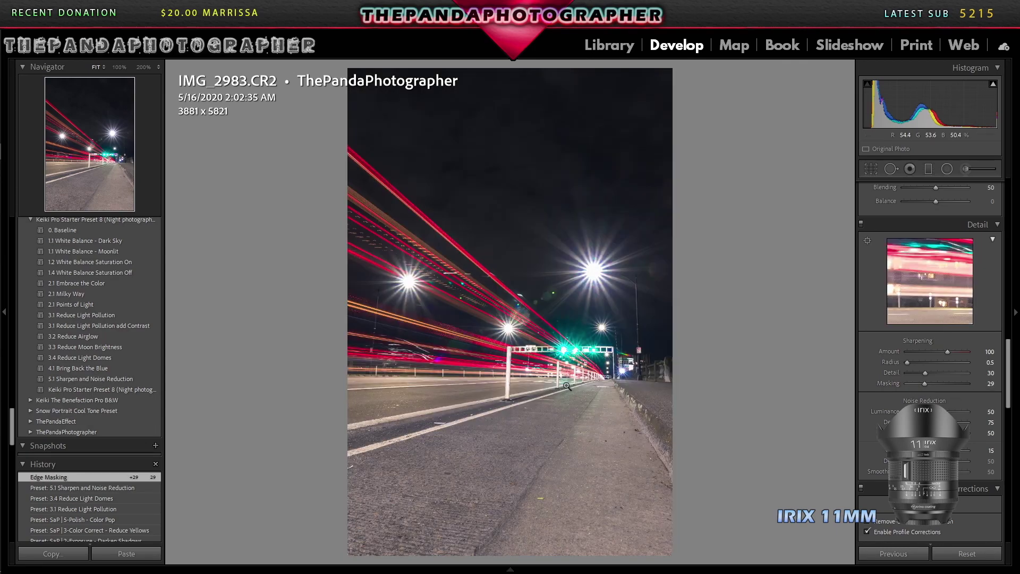
pyautogui.click(567, 386)
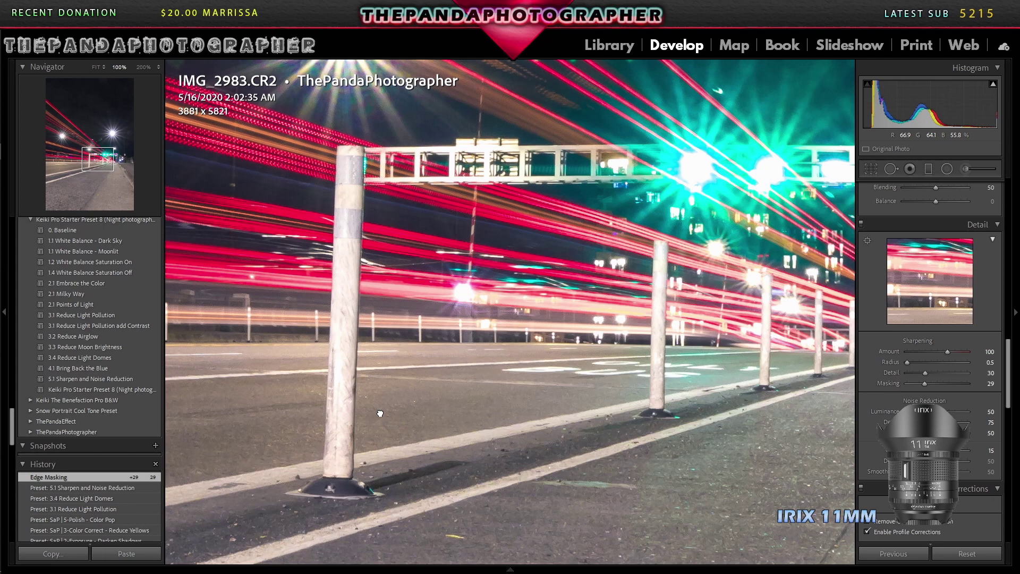
pyautogui.moveTo(565, 402)
pyautogui.mouseDown()
pyautogui.moveTo(431, 454)
pyautogui.moveTo(638, 333)
pyautogui.mouseUp()
# Heal several flare spots in the dark sky, including the green dot and a larger blob
pyautogui.press('q')
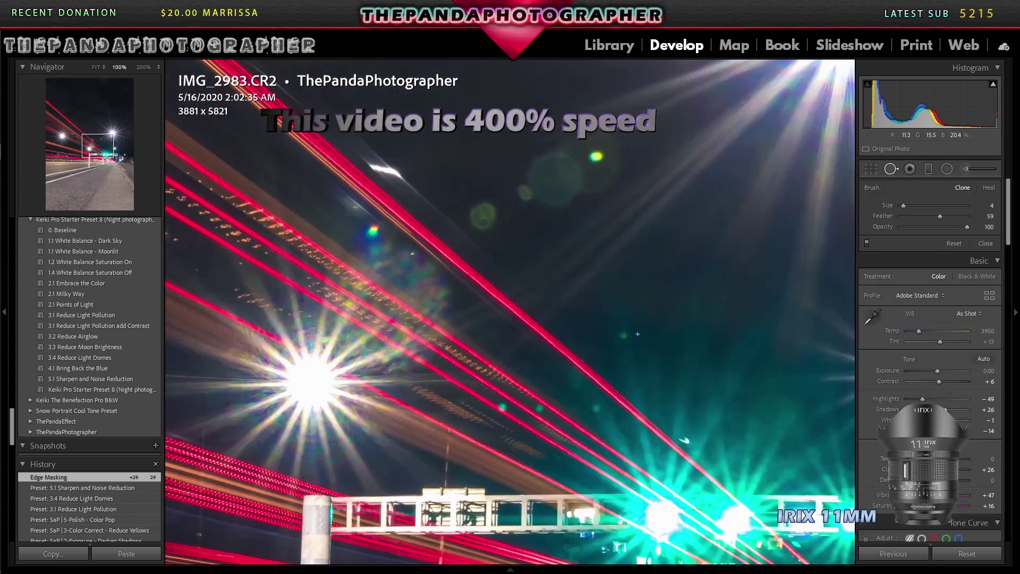
pyautogui.scroll(5, 623, 337)
pyautogui.click(623, 335)
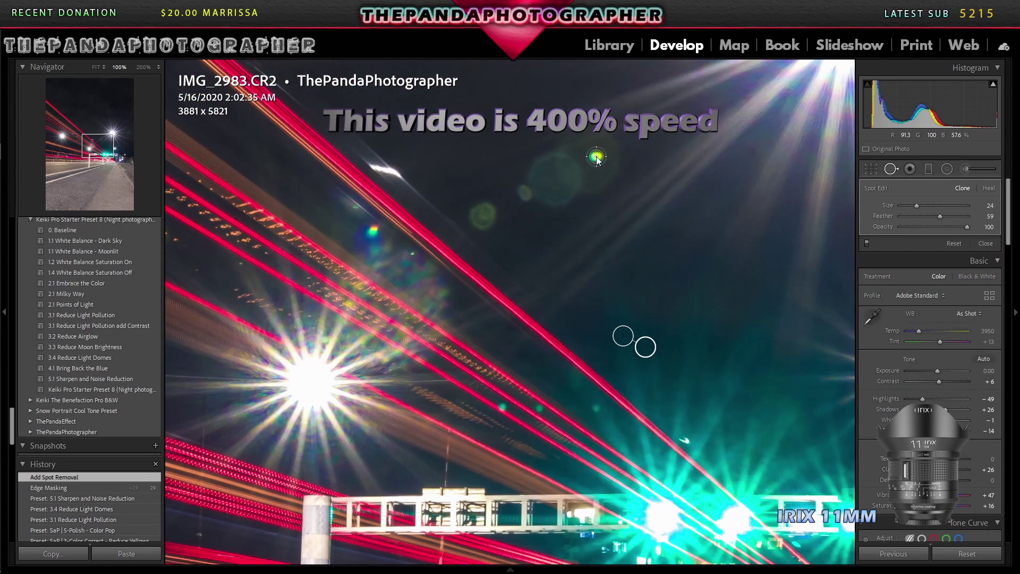
pyautogui.click(596, 157)
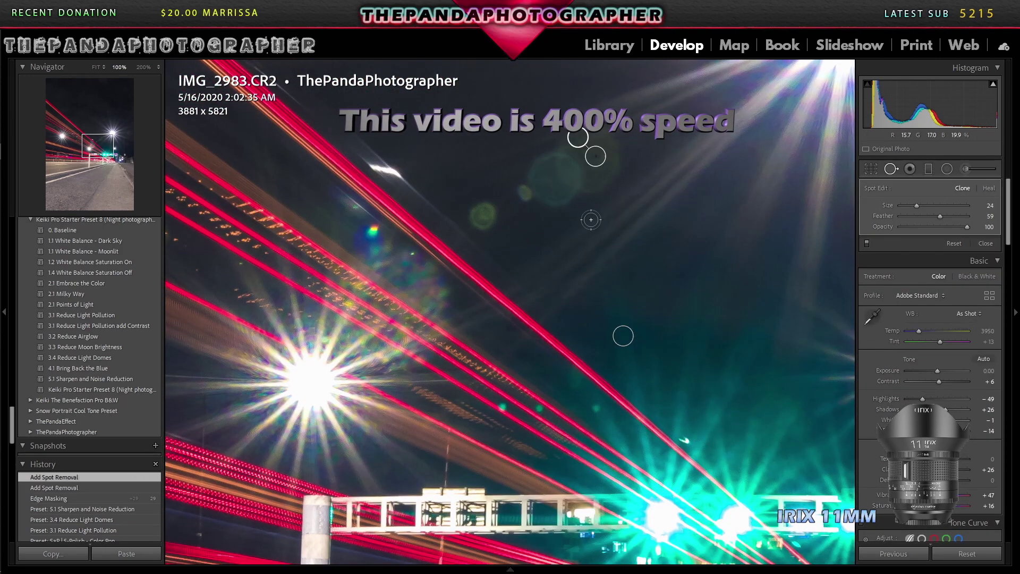
pyautogui.click(525, 193)
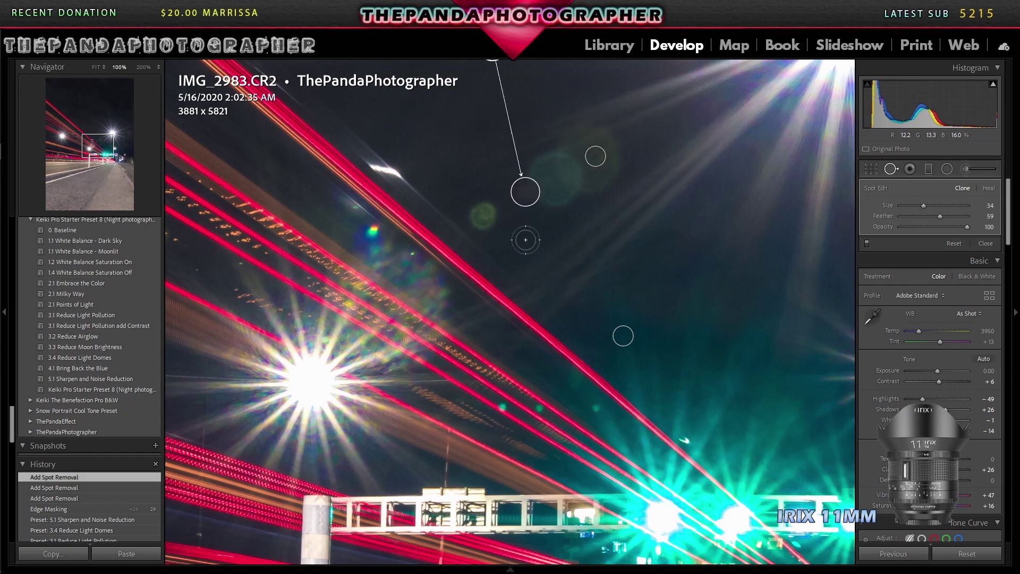
pyautogui.click(483, 218)
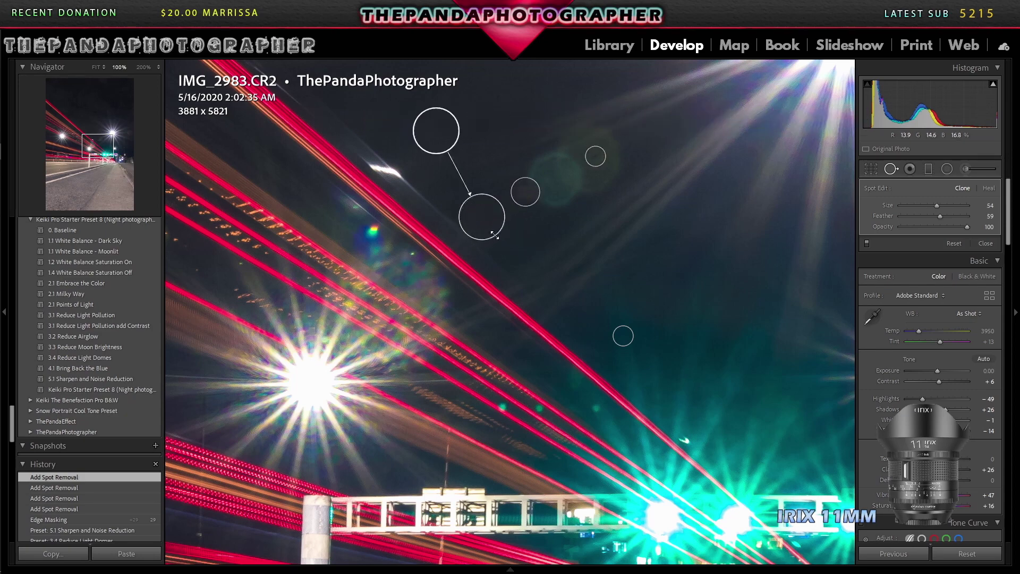
pyautogui.click(596, 408)
pyautogui.hotkey('ctrl', '=')
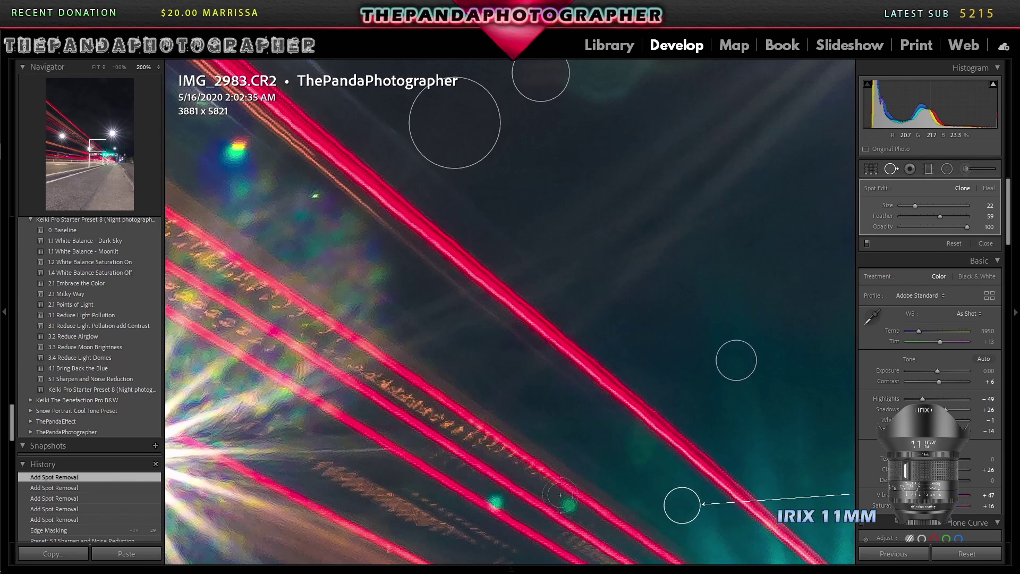
pyautogui.click(570, 506)
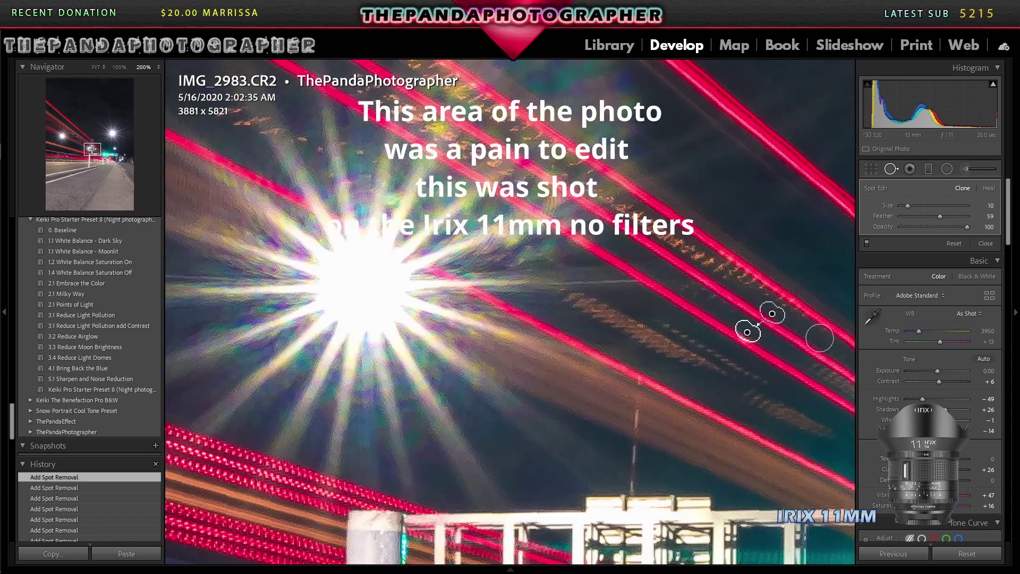
# Move one heal spot onto a flare, add another, and select an existing spot to adjust
pyautogui.click(90, 143)
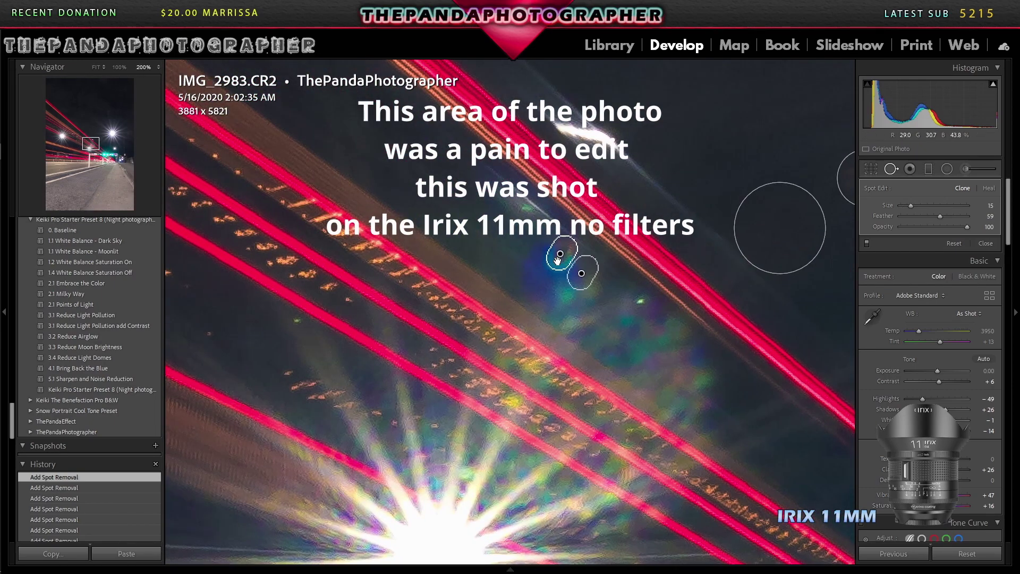
pyautogui.moveTo(531, 245); pyautogui.dragTo(534, 232)
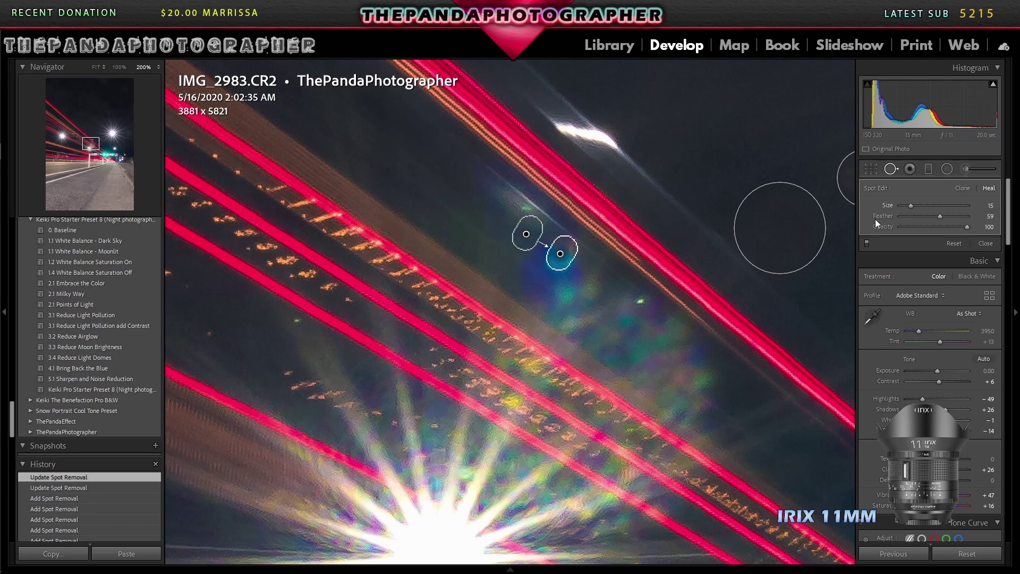
pyautogui.click(642, 303)
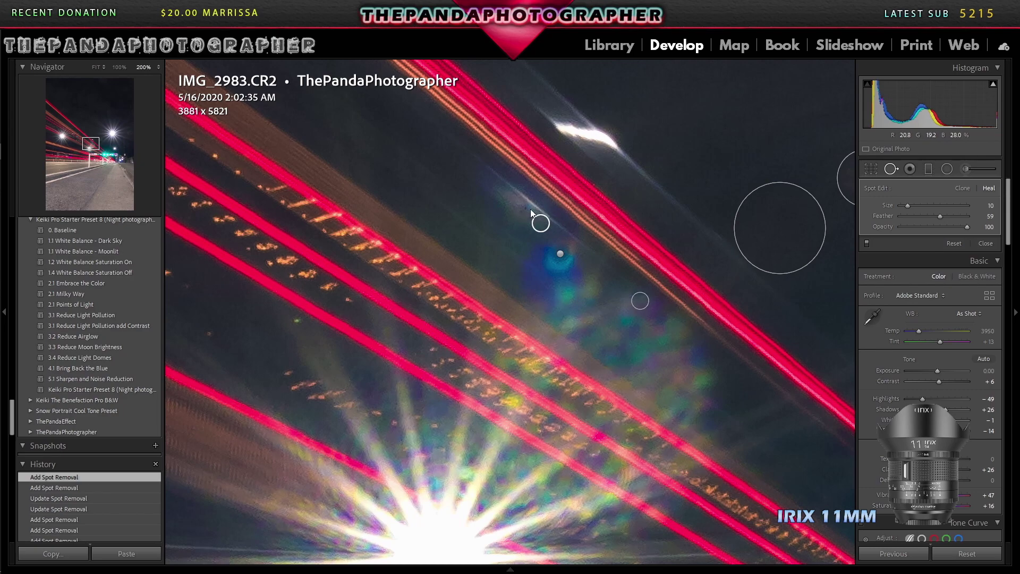
pyautogui.click(560, 253)
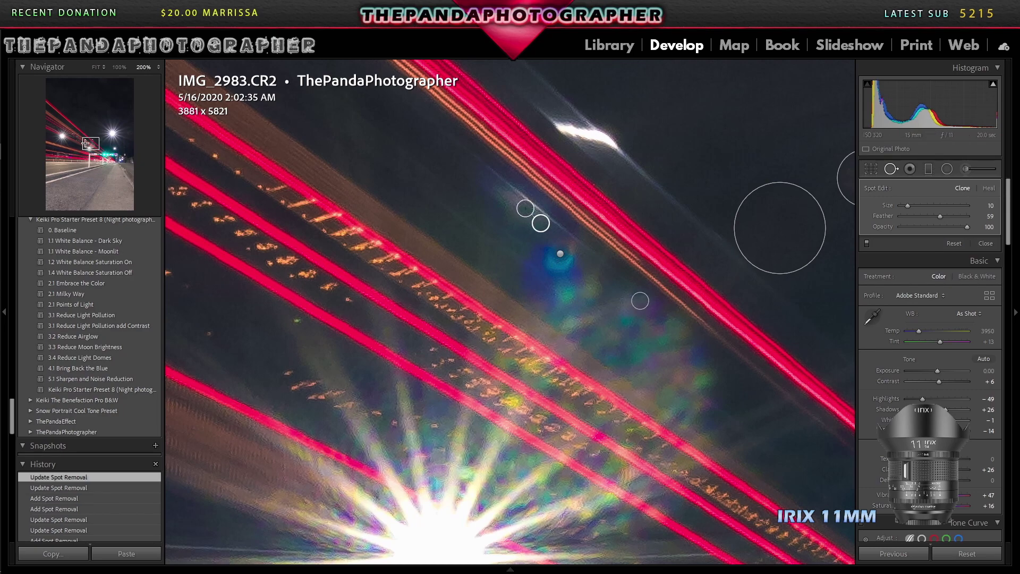
pyautogui.moveTo(780, 228); pyautogui.dragTo(680, 302)
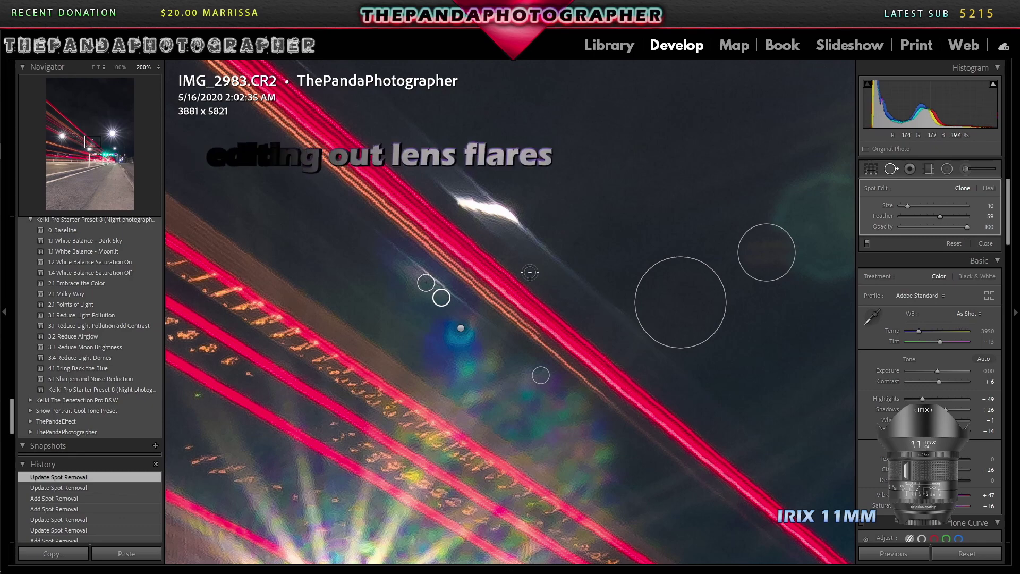
# Heal the faint sky flares, moving heal sources onto cleaner sky
pyautogui.moveTo(570, 271)
pyautogui.mouseDown()
pyautogui.moveTo(324, 271)
pyautogui.moveTo(348, 279)
pyautogui.mouseUp()
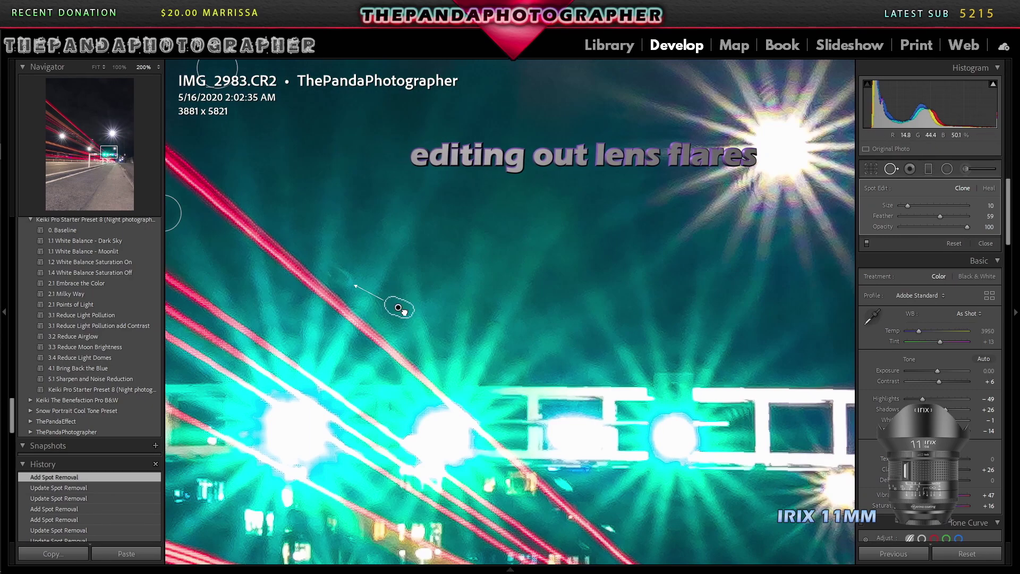
pyautogui.moveTo(398, 307); pyautogui.dragTo(390, 301)
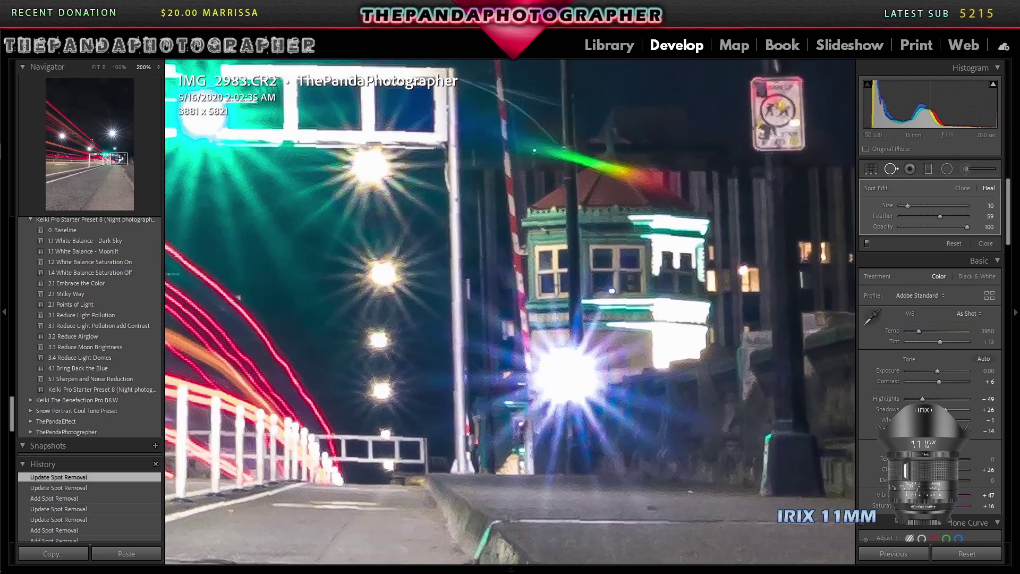
pyautogui.click(109, 151)
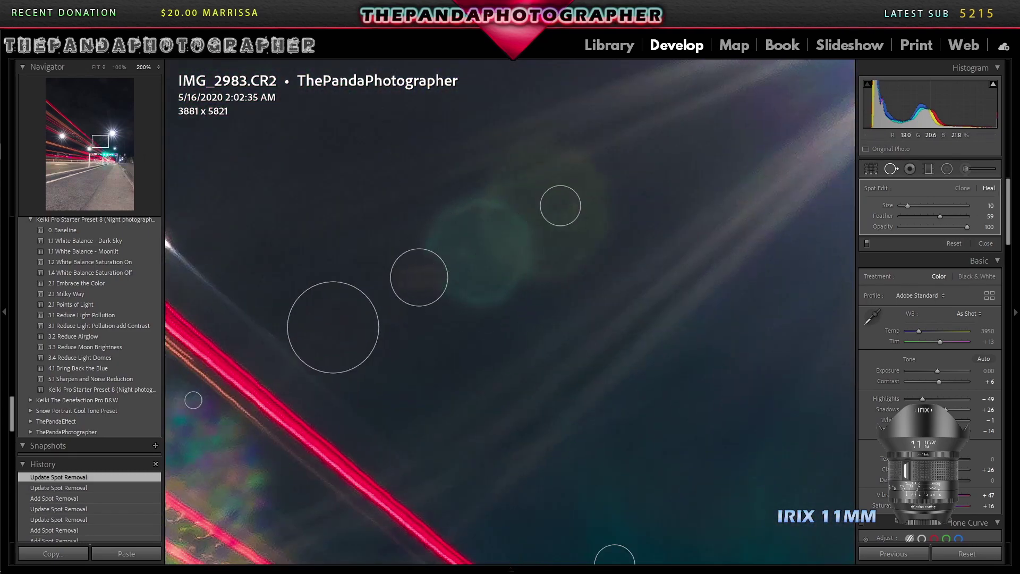
pyautogui.click(479, 253)
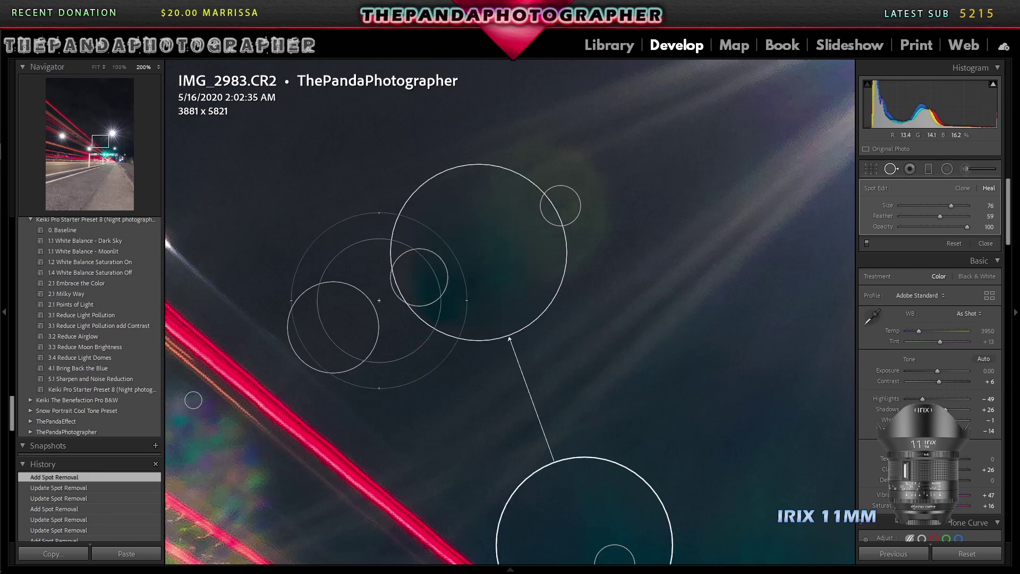
pyautogui.press('q')
pyautogui.click(93, 140)
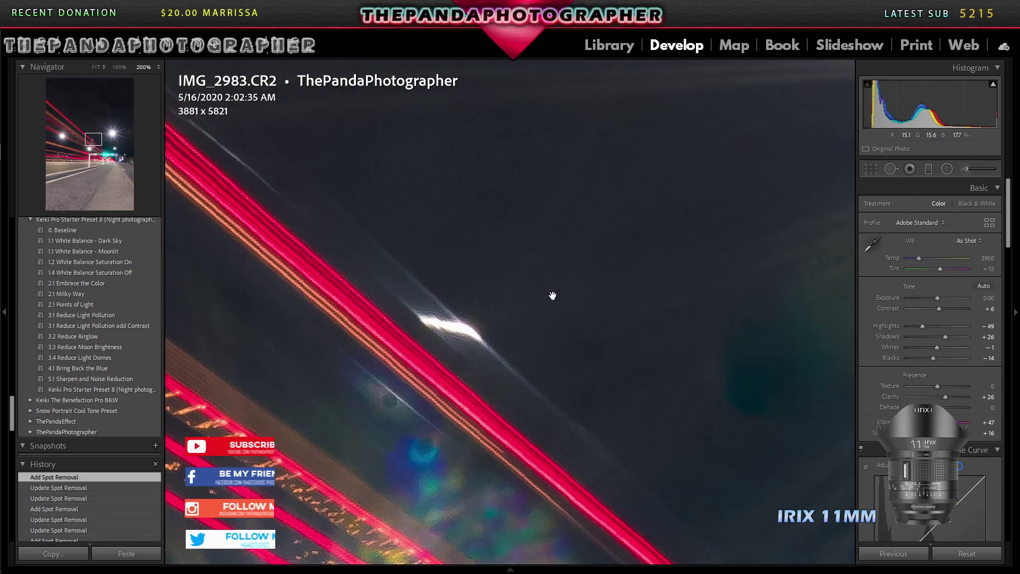
pyautogui.press('q')
pyautogui.moveTo(406, 411); pyautogui.dragTo(382, 421)
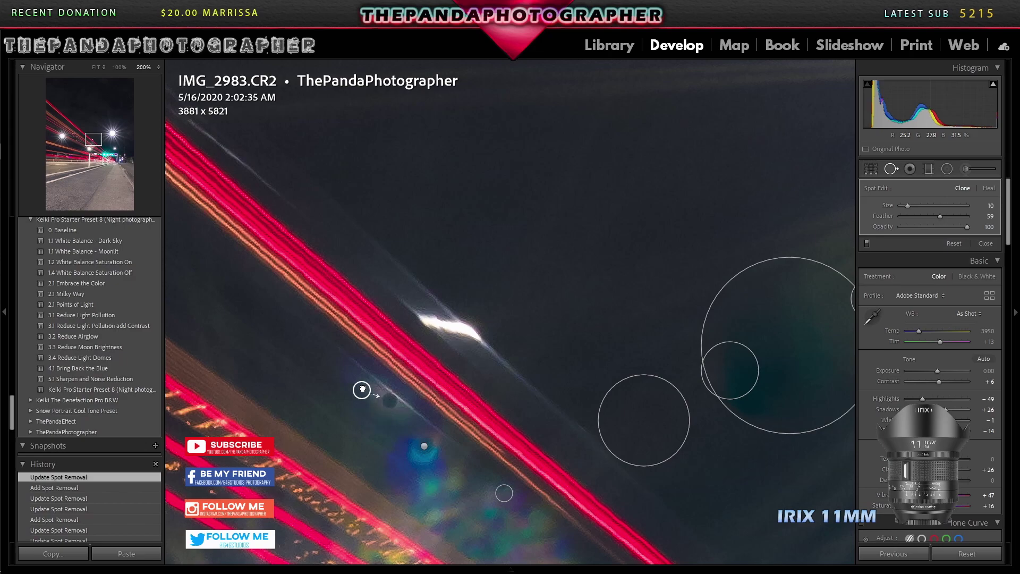
# Set spots to Heal and remove the green flare blob and the streak between trails
pyautogui.hotkey('shift', 'q')
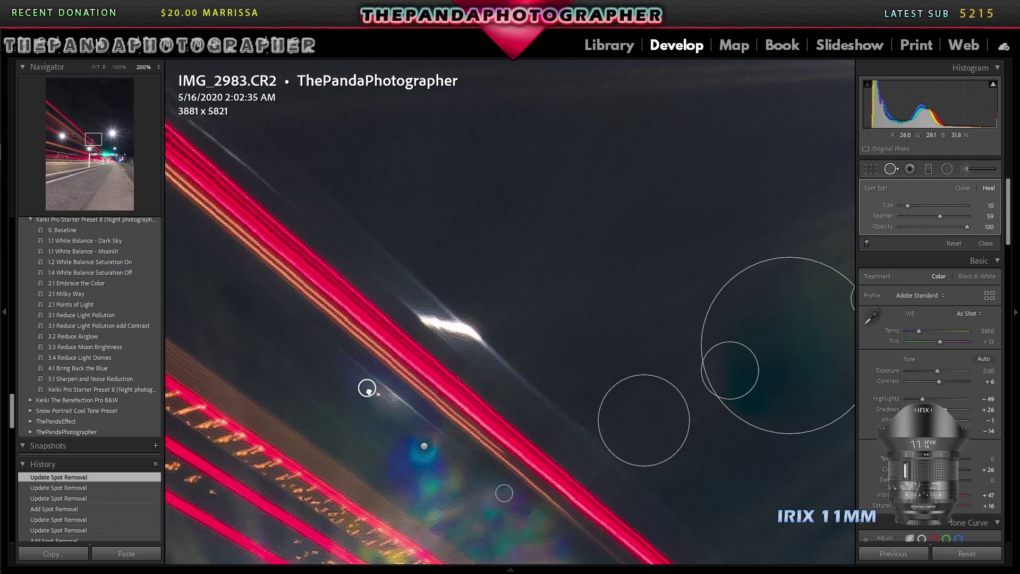
pyautogui.moveTo(109, 123); pyautogui.dragTo(91, 146)
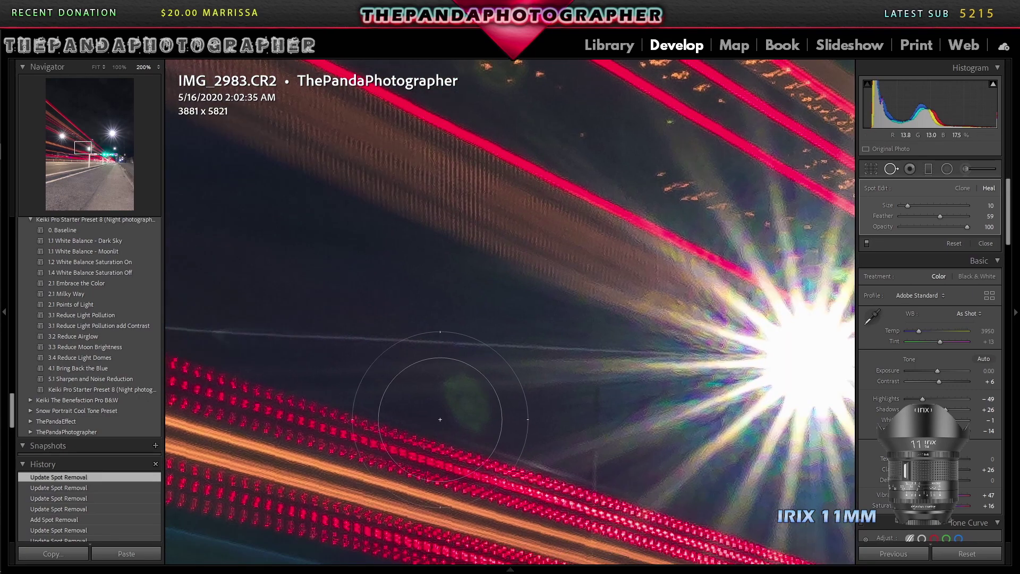
pyautogui.scroll(-3, 466, 406)
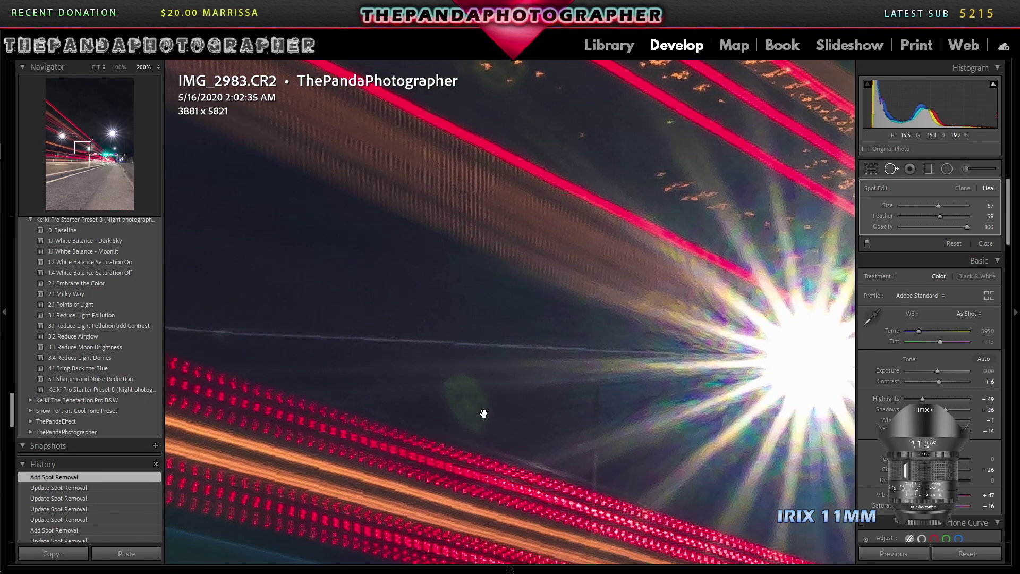
pyautogui.moveTo(483, 413); pyautogui.dragTo(377, 382)
pyautogui.moveTo(85, 152)
pyautogui.mouseDown()
pyautogui.moveTo(100, 158)
pyautogui.moveTo(95, 146)
pyautogui.mouseUp()
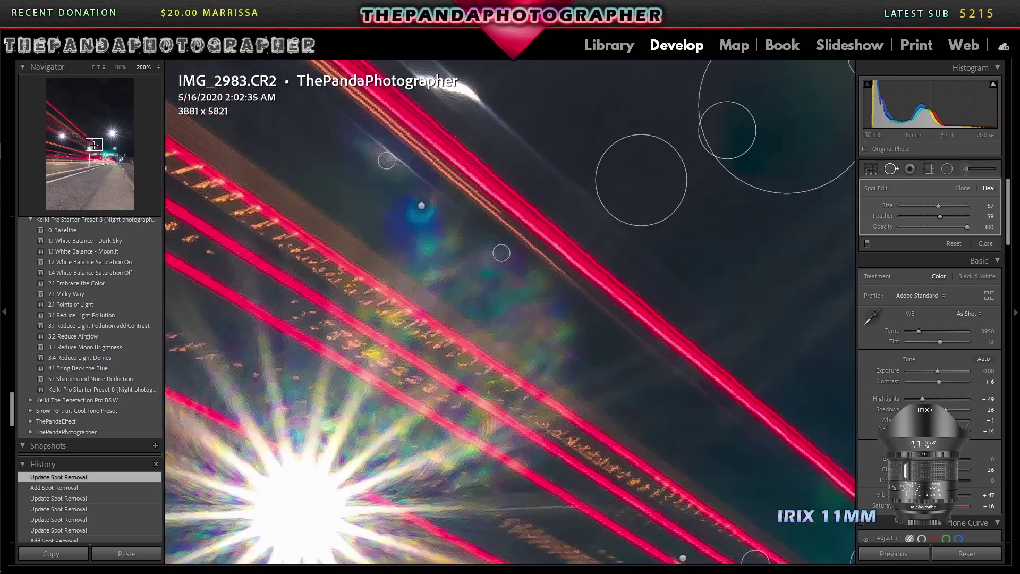
pyautogui.moveTo(96, 147); pyautogui.dragTo(91, 141)
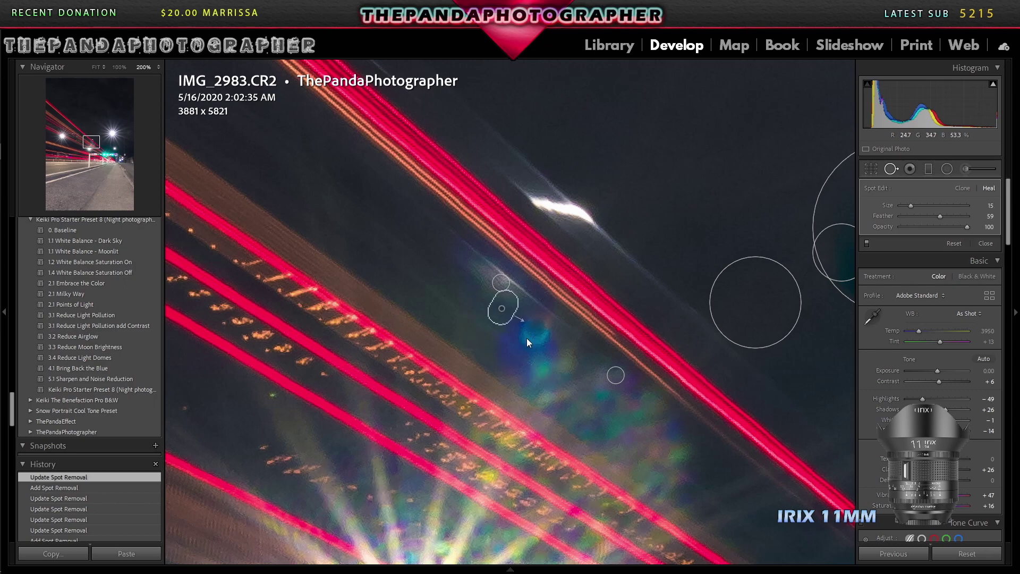
pyautogui.moveTo(527, 343)
pyautogui.mouseDown()
pyautogui.moveTo(536, 328)
pyautogui.moveTo(724, 493)
pyautogui.mouseUp()
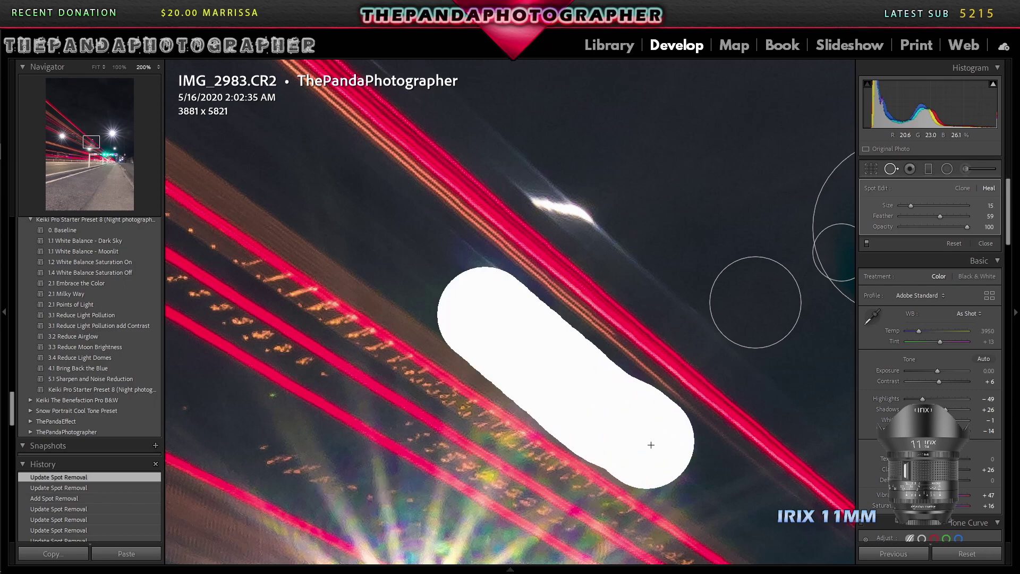
pyautogui.moveTo(711, 445); pyautogui.dragTo(699, 431)
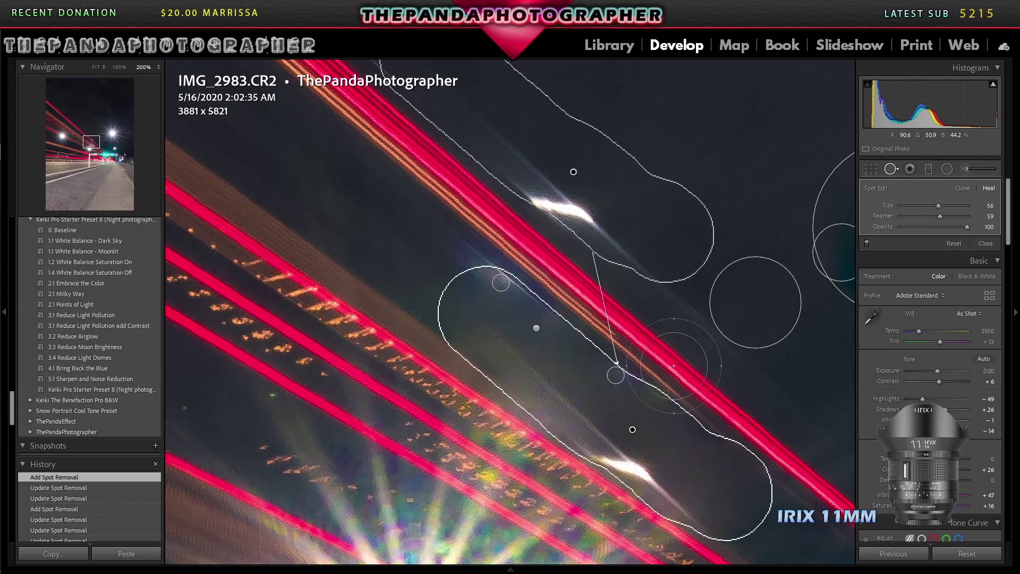
# Review at 100% zoom, nudge a heal stroke upward, and close Spot Removal
pyautogui.click(119, 67)
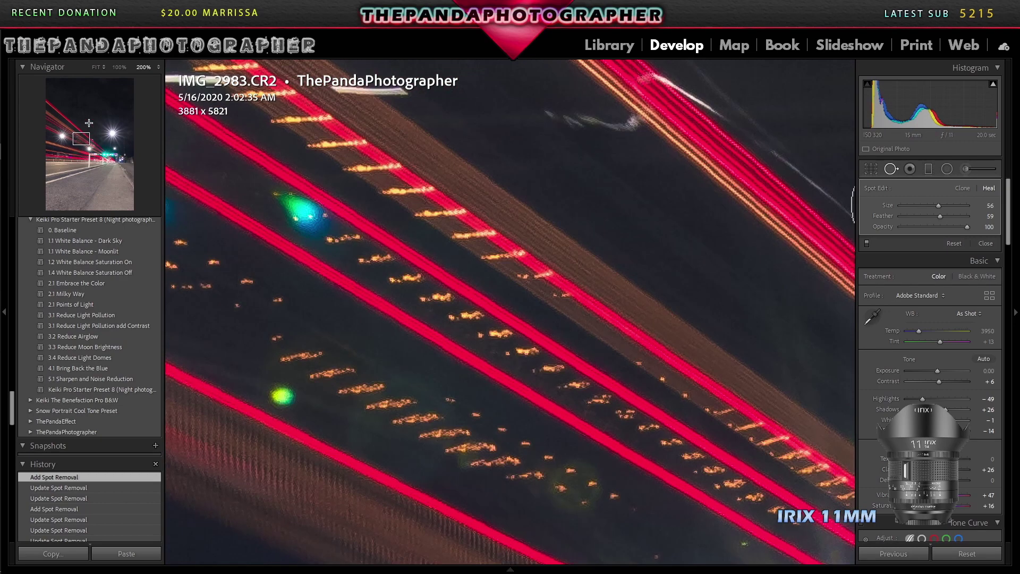
pyautogui.click(78, 136)
pyautogui.moveTo(78, 136); pyautogui.dragTo(95, 139)
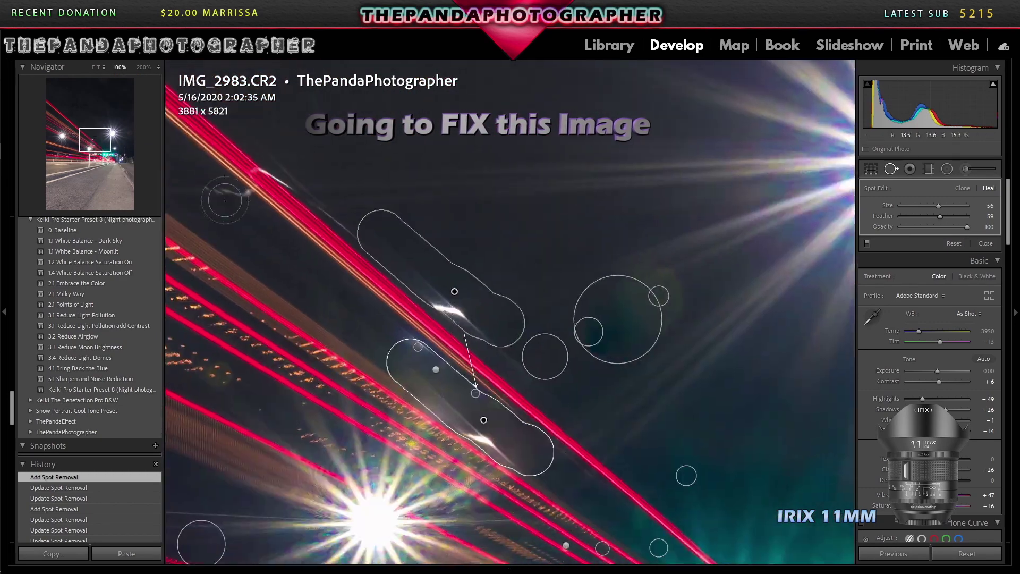
pyautogui.moveTo(313, 283); pyautogui.dragTo(312, 276)
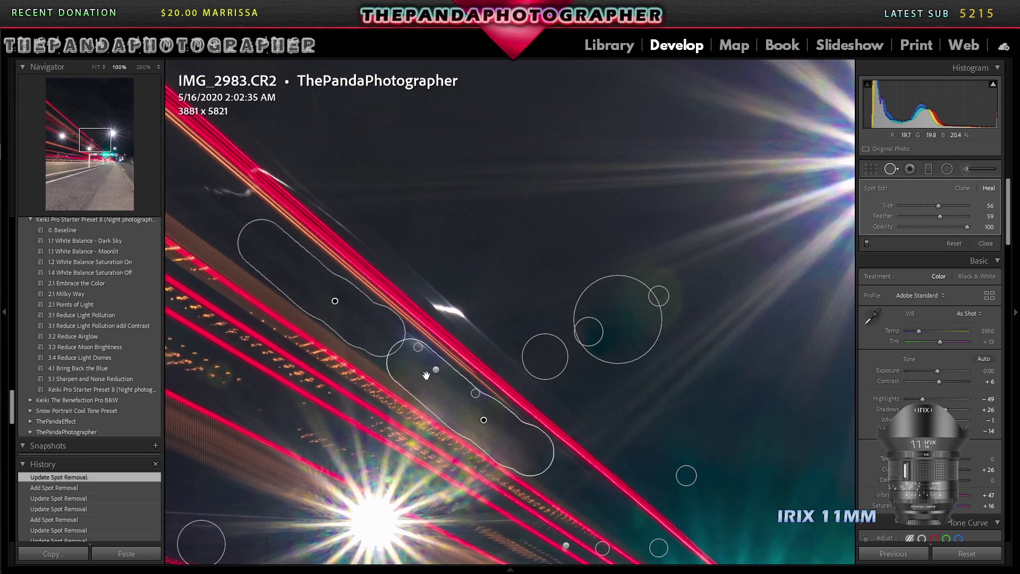
pyautogui.click(986, 243)
# Delete the unwanted heal spot along the light trails, reviewing the photo at 66%
pyautogui.click(463, 421)
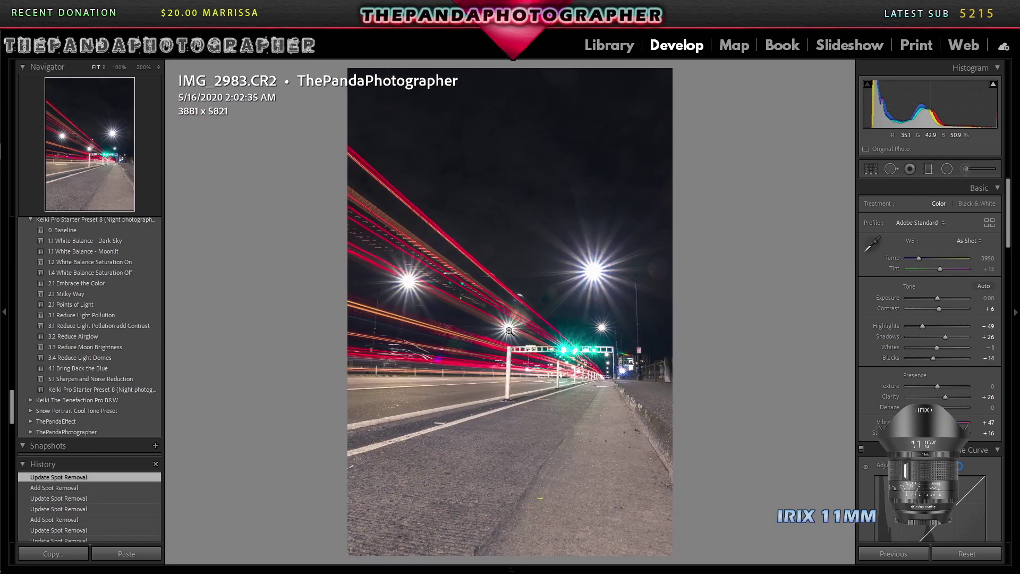
pyautogui.doubleClick(543, 343)
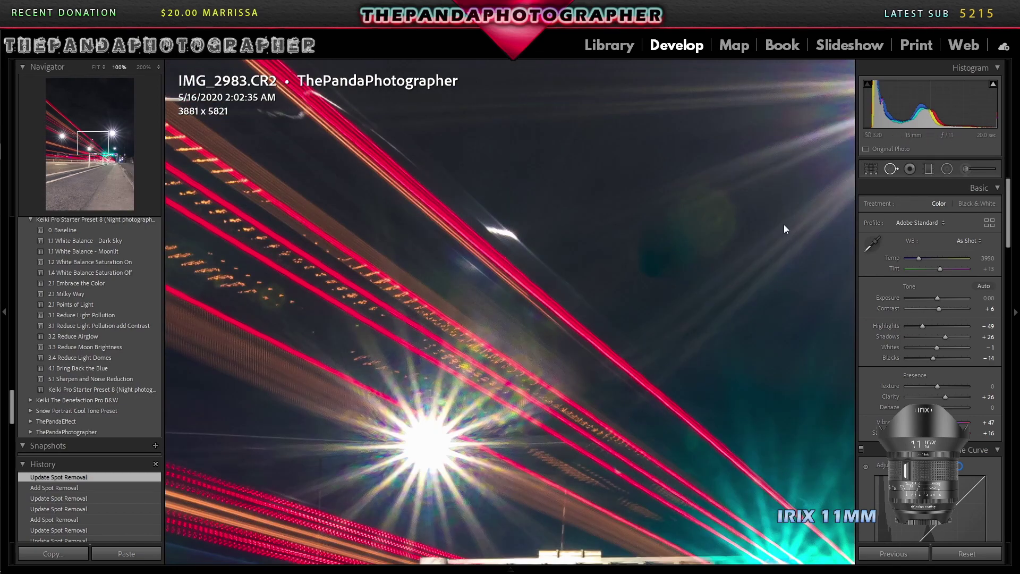
pyautogui.press('q')
pyautogui.moveTo(613, 397); pyautogui.dragTo(458, 283)
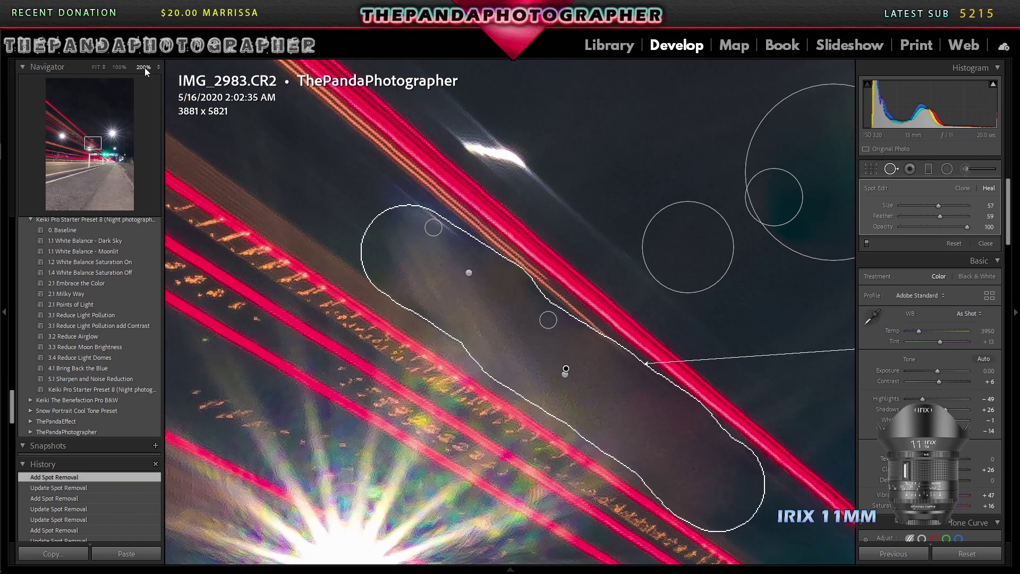
pyautogui.click(145, 68)
pyautogui.click(125, 136)
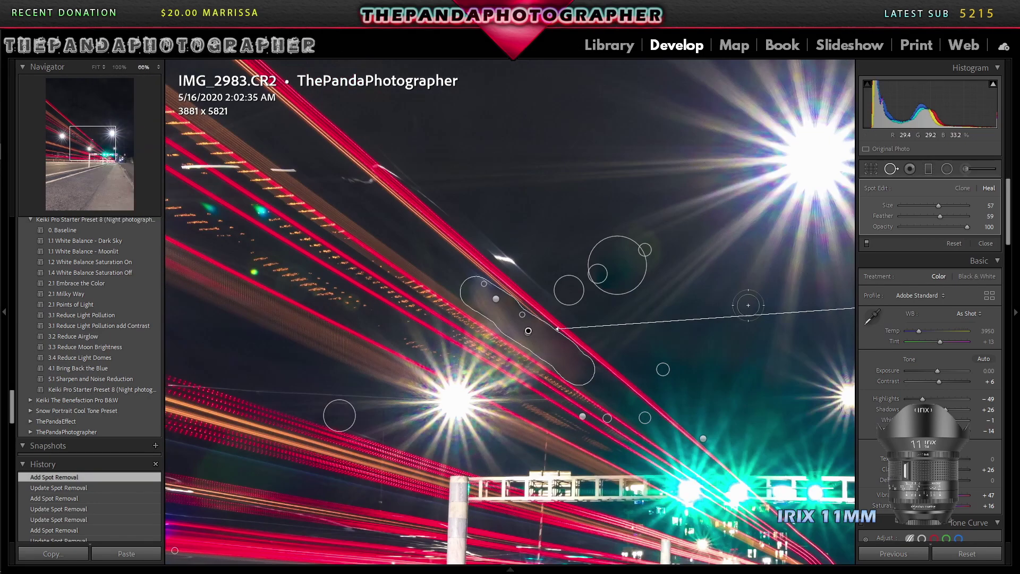
pyautogui.moveTo(133, 139); pyautogui.dragTo(127, 151)
pyautogui.moveTo(335, 257); pyautogui.dragTo(189, 154)
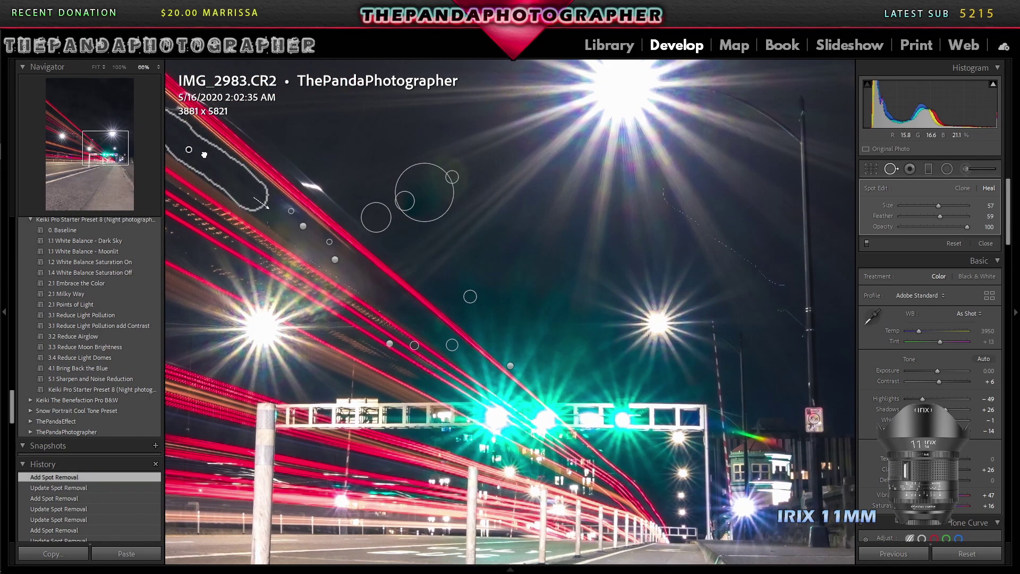
pyautogui.press('Delete')
pyautogui.press('q')
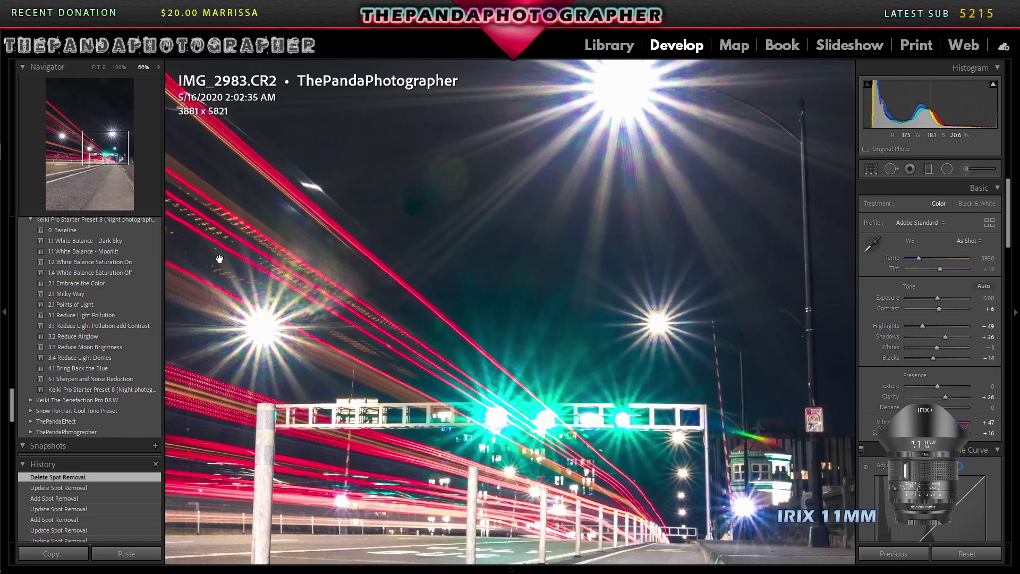
# Zoom to 200% on a new area and paint a heal stroke over the blue flare
pyautogui.click(311, 271)
pyautogui.click(522, 312)
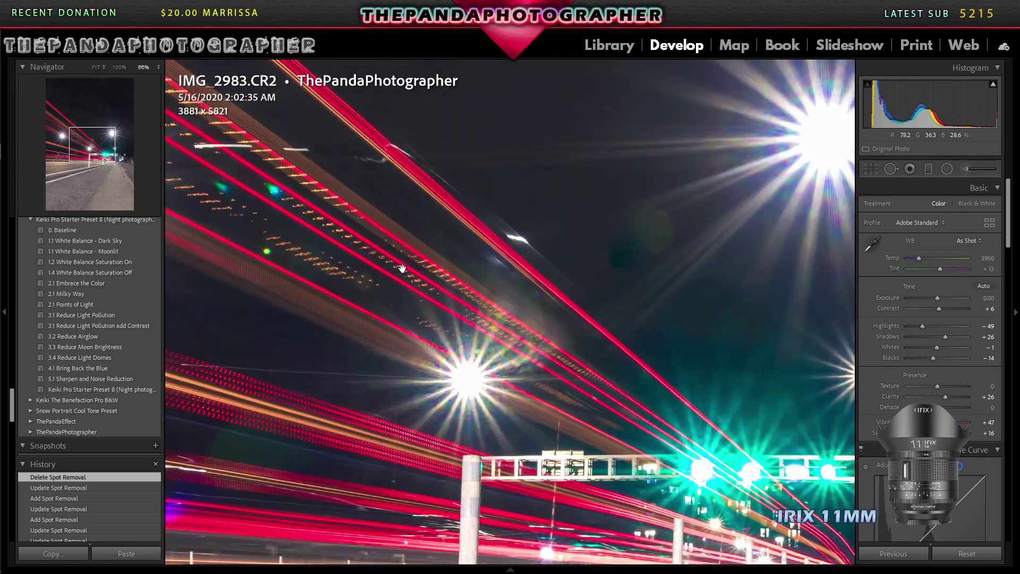
pyautogui.click(650, 313)
pyautogui.click(270, 254)
pyautogui.click(69, 132)
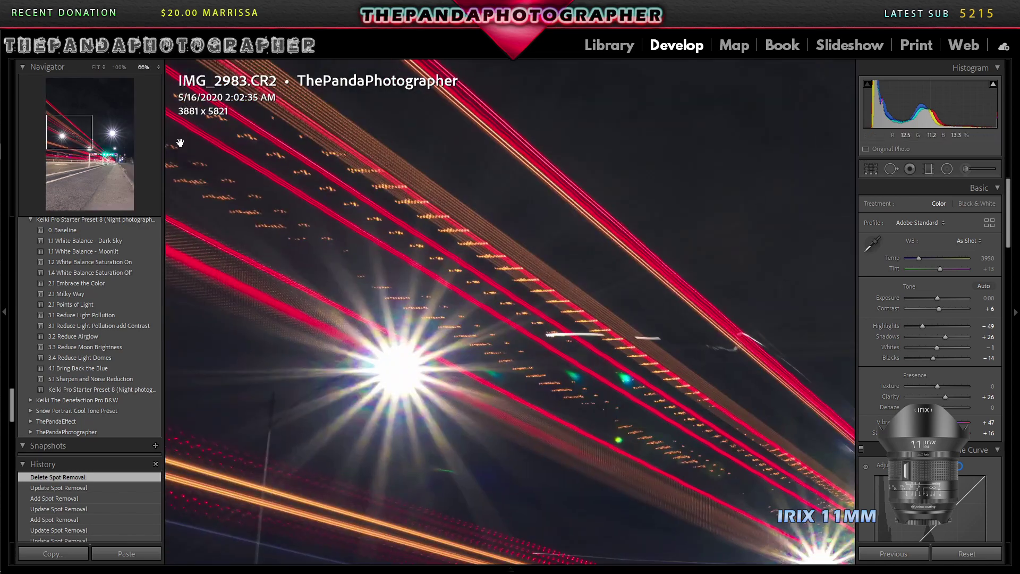
pyautogui.click(144, 67)
pyautogui.click(139, 168)
pyautogui.press('q')
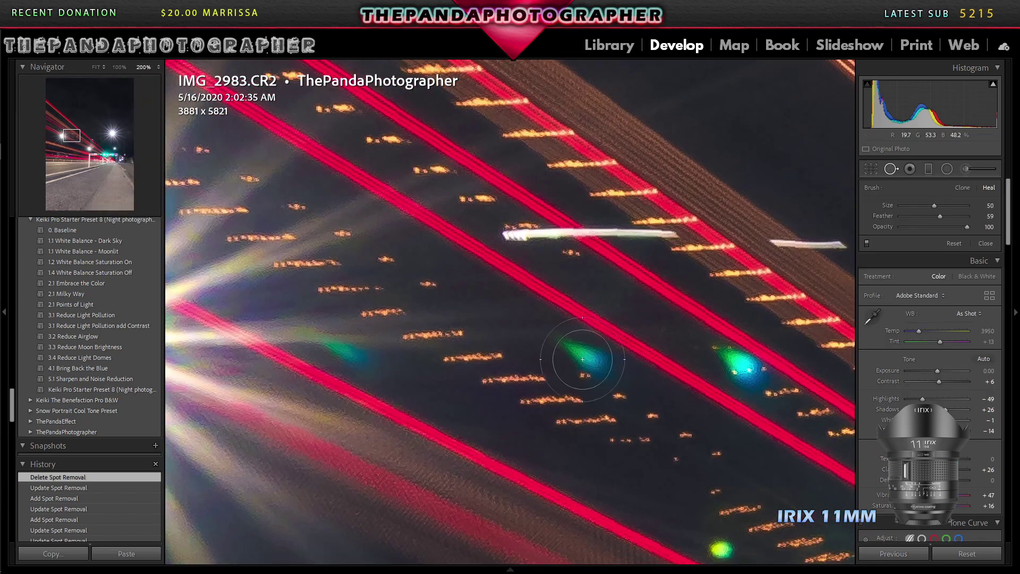
pyautogui.moveTo(568, 350); pyautogui.dragTo(604, 361)
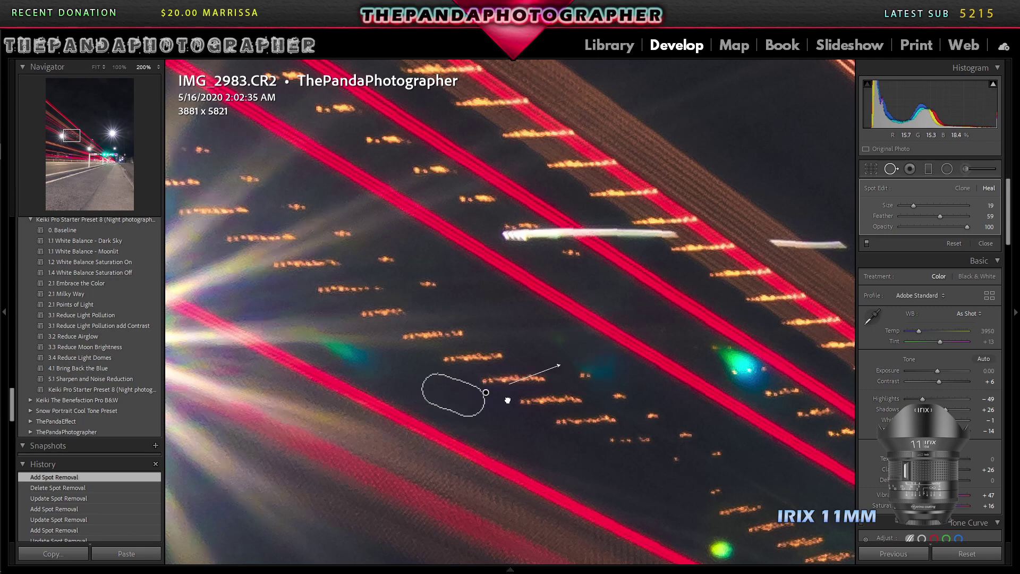
# Switch to Clone mode, delete the misplaced spot, and clone out the blue flare dot
pyautogui.click(963, 188)
pyautogui.rightClick(704, 413)
pyautogui.click(723, 464)
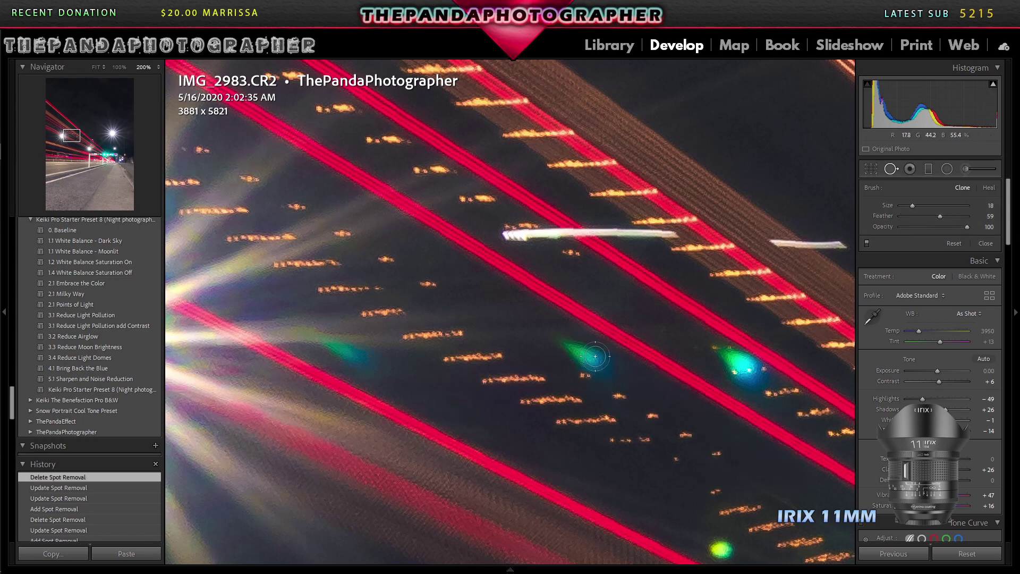
pyautogui.moveTo(567, 346); pyautogui.dragTo(591, 357)
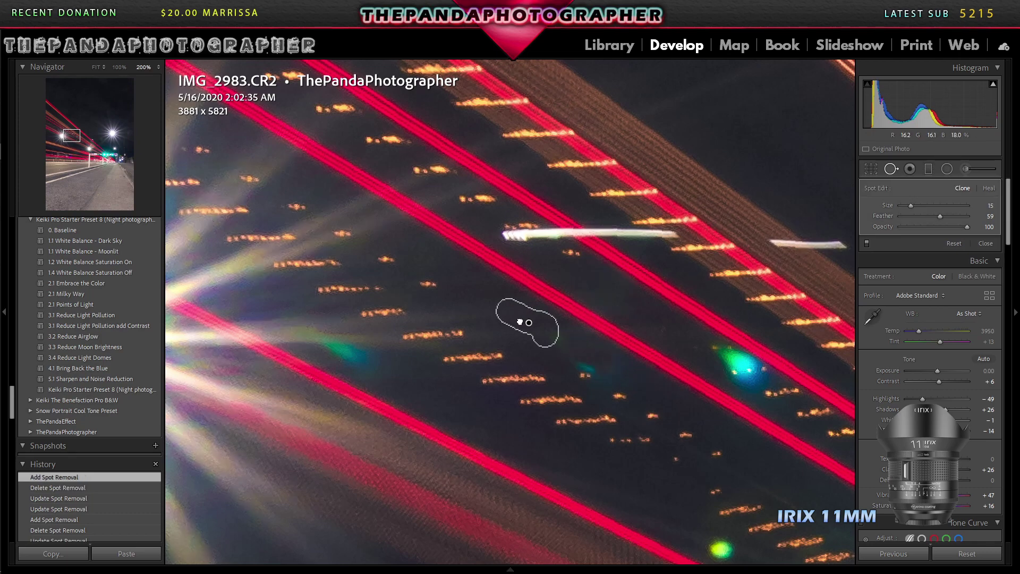
pyautogui.moveTo(566, 356); pyautogui.dragTo(569, 372)
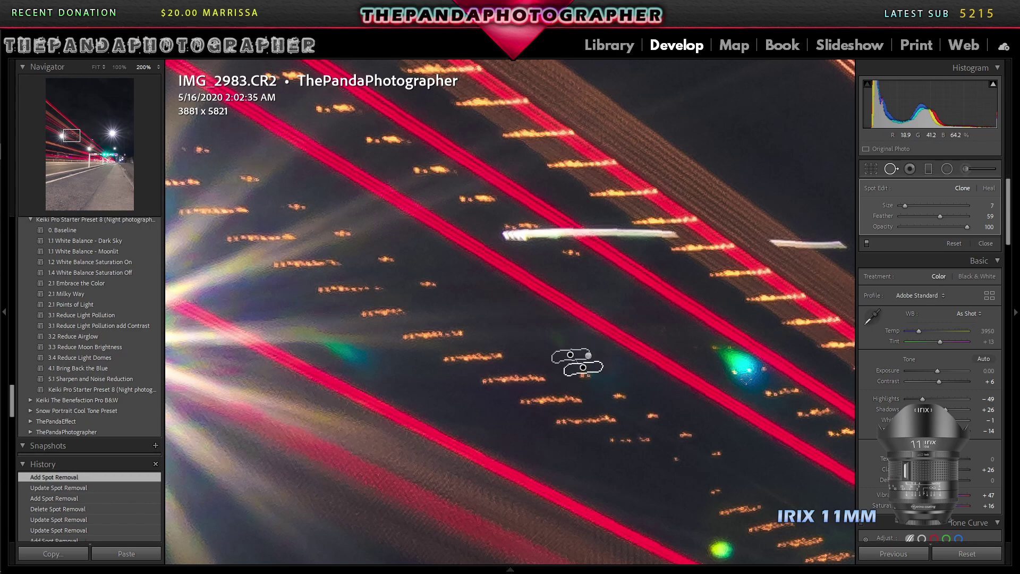
# Clone out the small green flare dots and move a spot fix over the orange specks
pyautogui.click(721, 548)
pyautogui.scroll(-5, 521, 553)
pyautogui.hscroll(10, 283, 160)
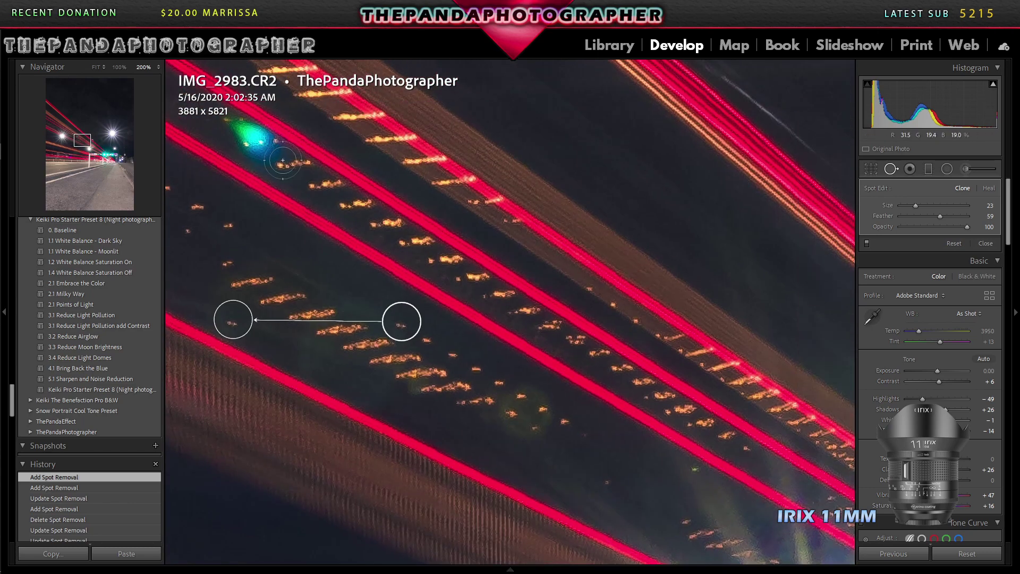
pyautogui.moveTo(242, 126); pyautogui.dragTo(246, 131)
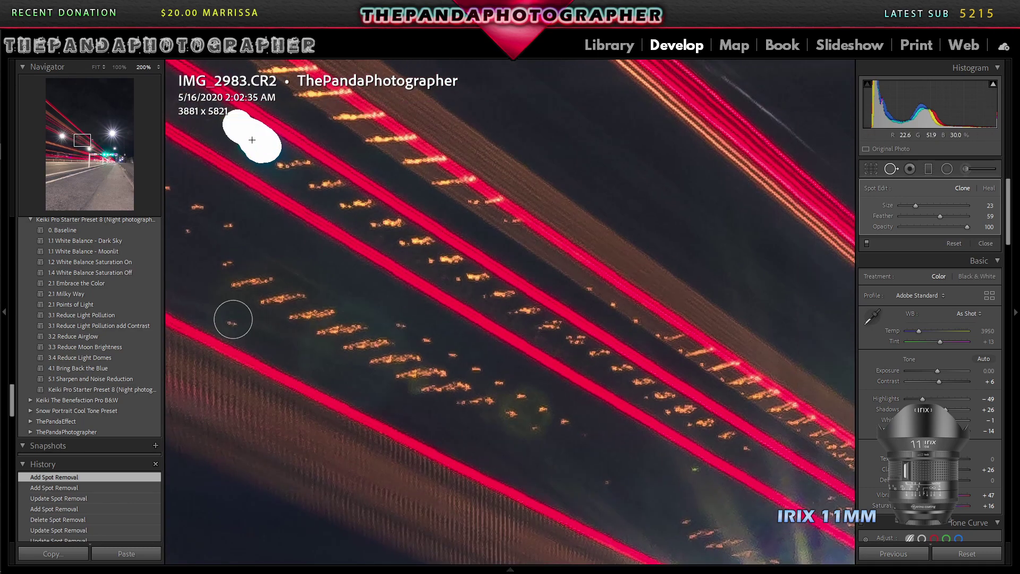
pyautogui.moveTo(82, 140); pyautogui.dragTo(79, 137)
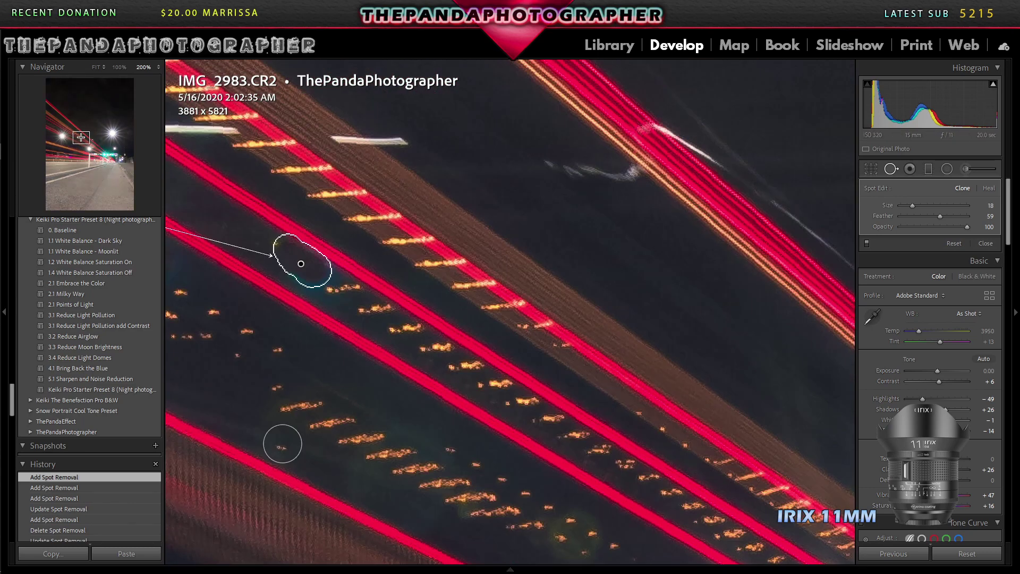
pyautogui.moveTo(216, 241); pyautogui.dragTo(515, 370)
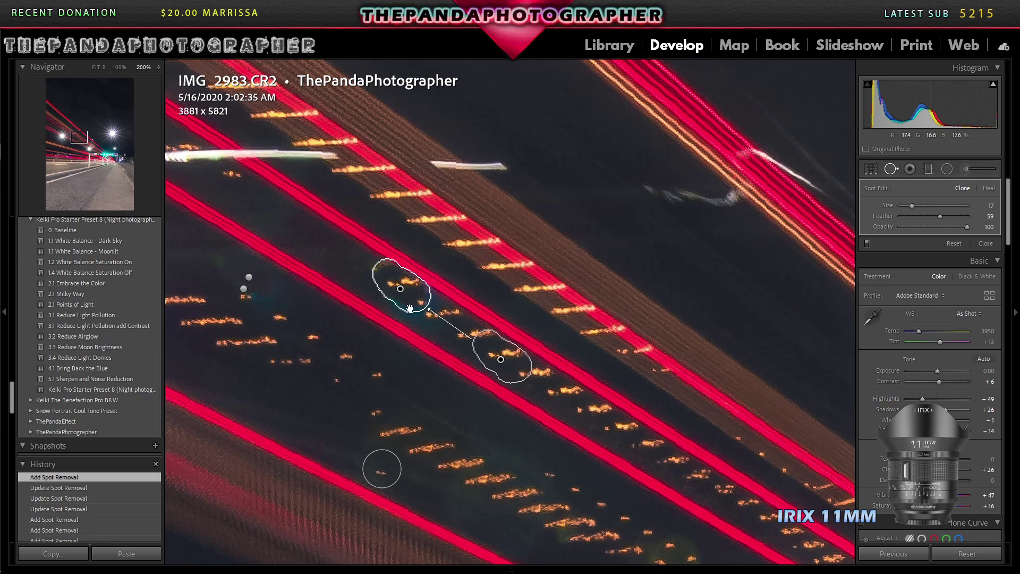
# Delete two unwanted spot fixes, clone away the orange specks with a resampled source, and fit to view
pyautogui.rightClick(586, 409)
pyautogui.click(611, 464)
pyautogui.rightClick(404, 290)
pyautogui.click(424, 342)
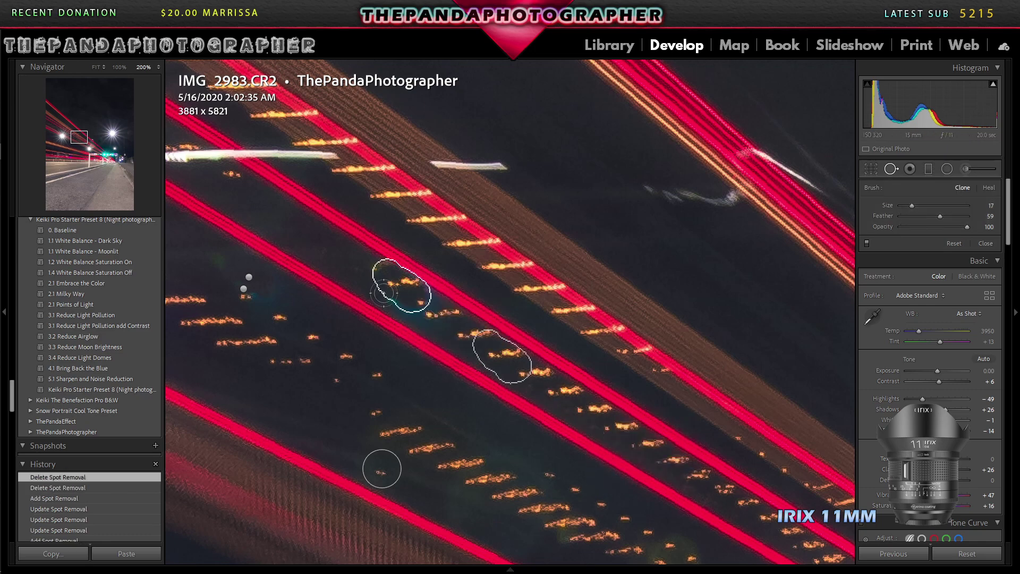
pyautogui.moveTo(369, 280); pyautogui.dragTo(414, 311)
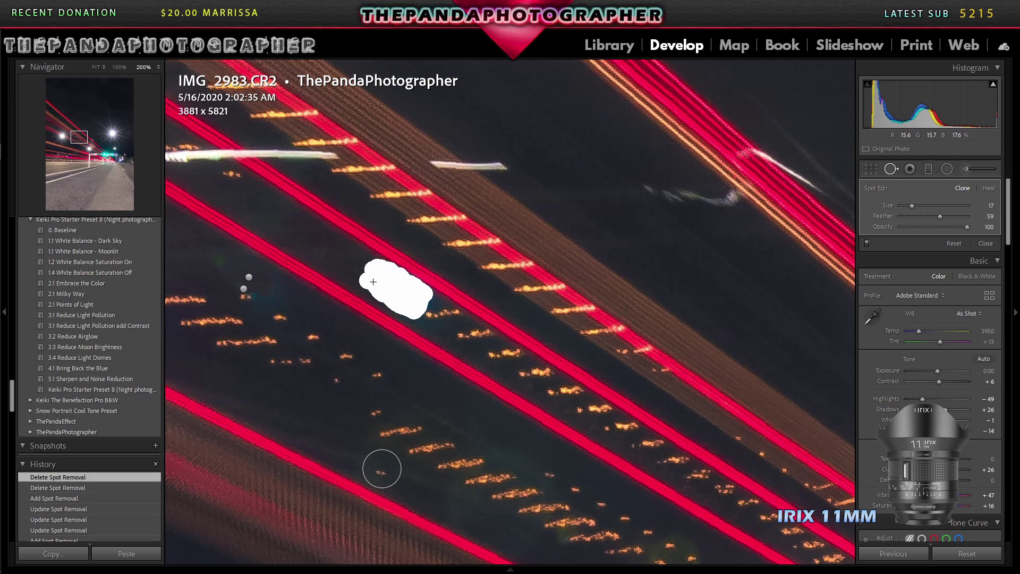
pyautogui.moveTo(414, 287); pyautogui.dragTo(414, 287)
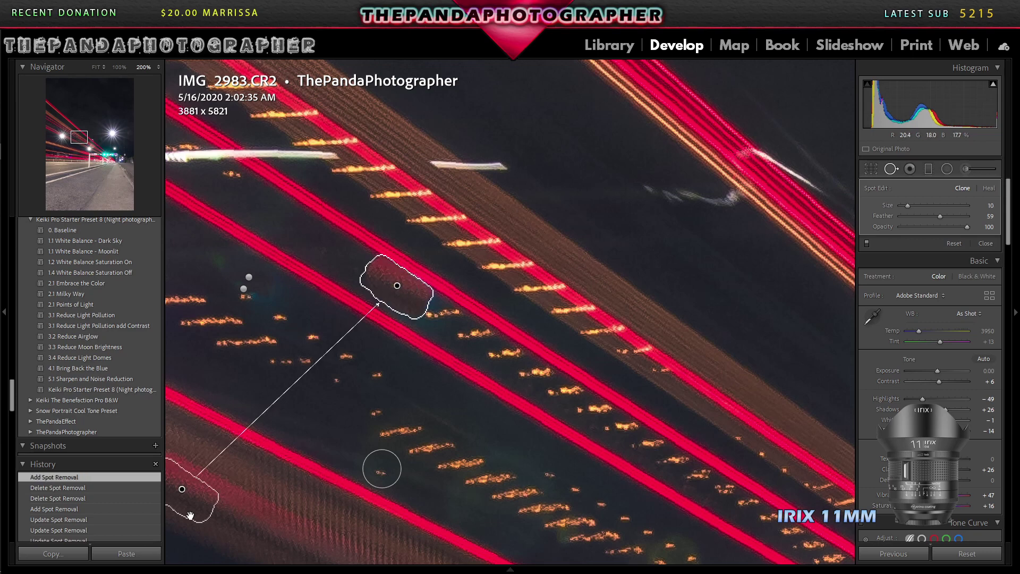
pyautogui.moveTo(183, 481)
pyautogui.mouseDown()
pyautogui.moveTo(296, 232)
pyautogui.moveTo(282, 244)
pyautogui.mouseUp()
pyautogui.moveTo(433, 296)
pyautogui.mouseDown()
pyautogui.moveTo(421, 317)
pyautogui.moveTo(428, 300)
pyautogui.mouseUp()
pyautogui.press('/')
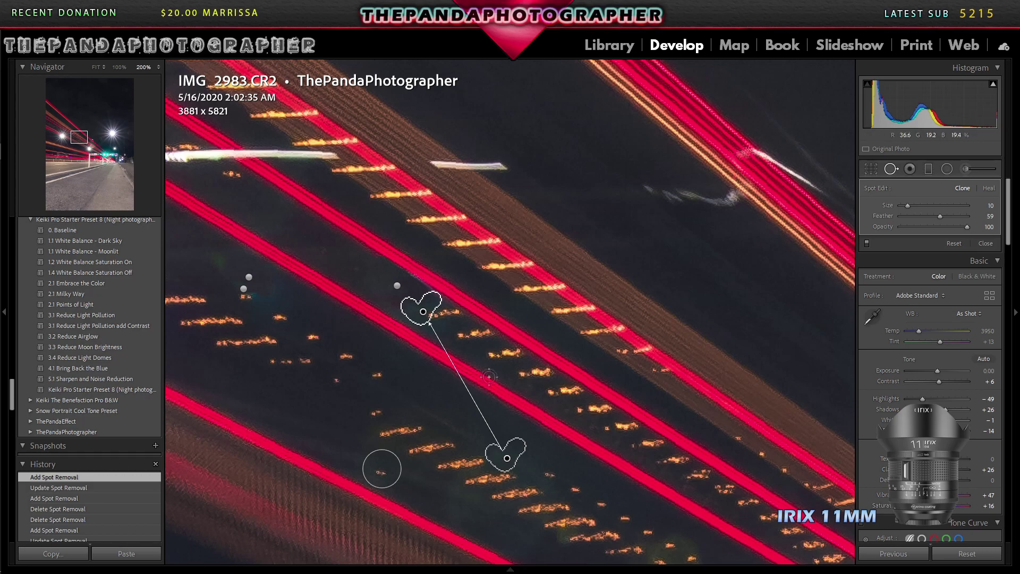
pyautogui.press('z')
pyautogui.press('z')
pyautogui.press('z')
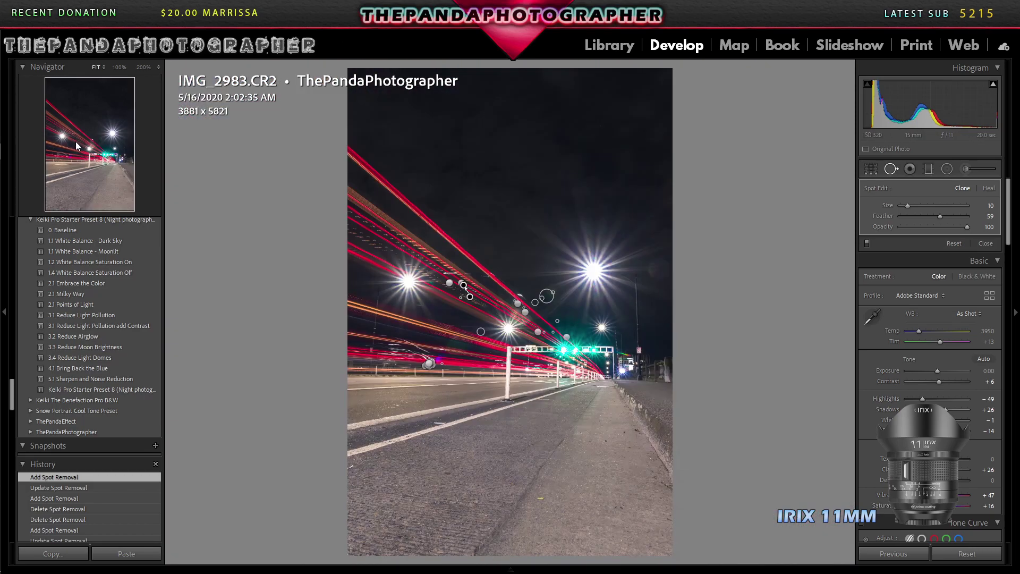
# Clone out the end and tip of the white streak at 300% zoom
pyautogui.click(143, 67)
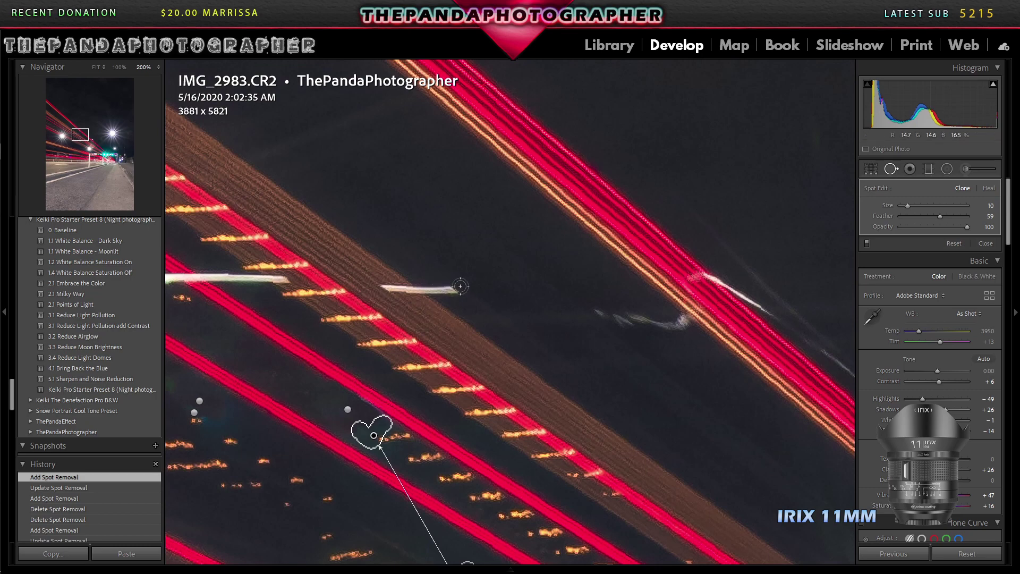
pyautogui.moveTo(447, 285); pyautogui.dragTo(433, 286)
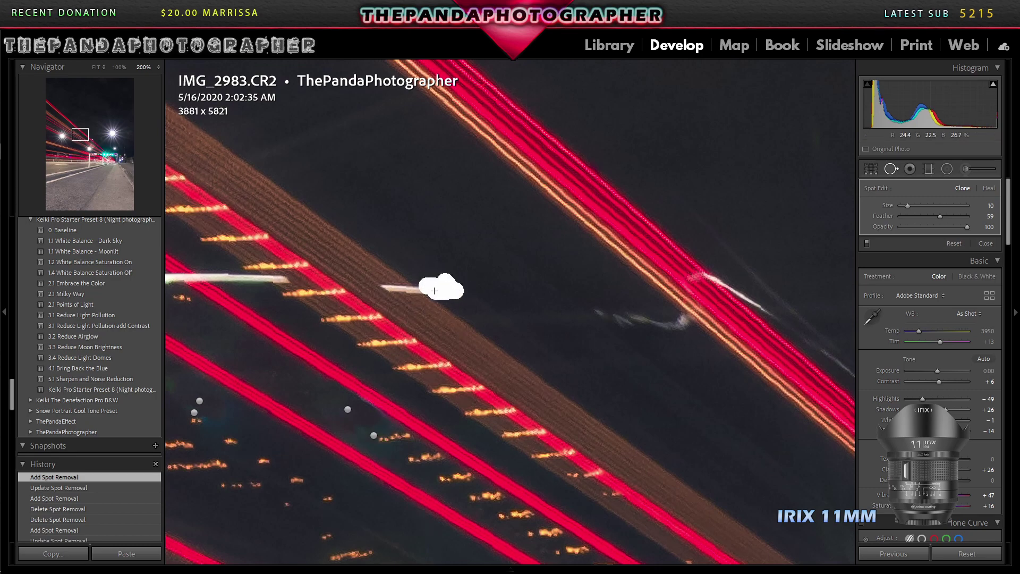
pyautogui.click(143, 67)
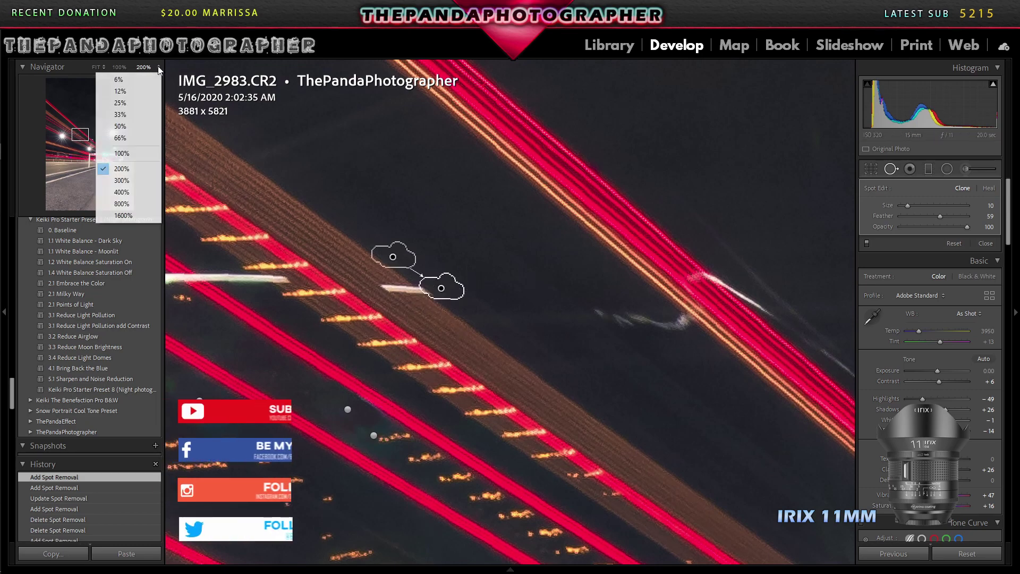
pyautogui.moveTo(366, 263); pyautogui.dragTo(390, 280)
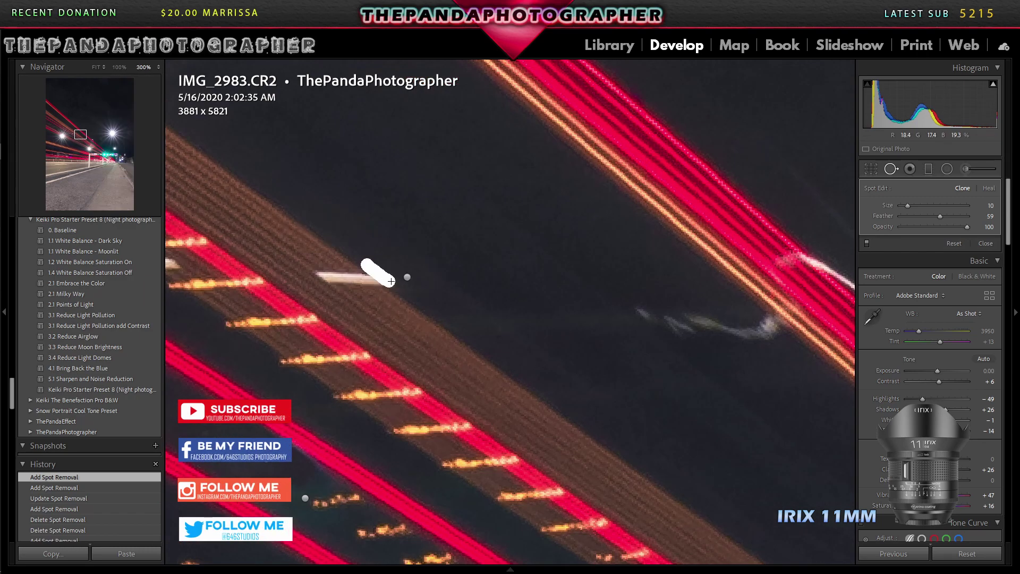
# With the brush reduced to Size 5, clone away the faint sky smudges and close Spot Removal
pyautogui.press('[')
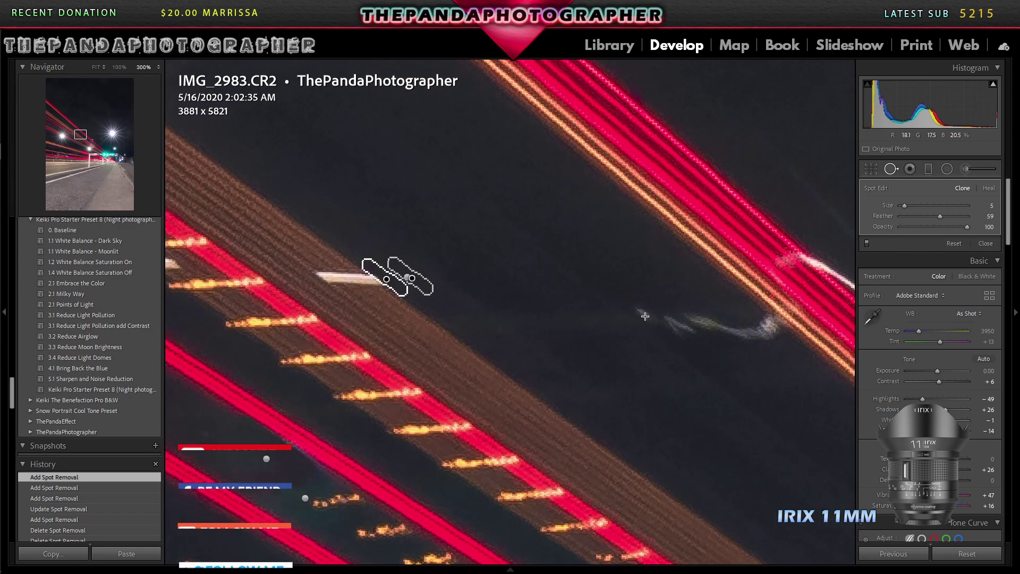
pyautogui.moveTo(636, 308)
pyautogui.mouseDown()
pyautogui.moveTo(682, 328)
pyautogui.moveTo(746, 333)
pyautogui.moveTo(701, 330)
pyautogui.moveTo(721, 303)
pyautogui.mouseUp()
pyautogui.moveTo(681, 331); pyautogui.dragTo(695, 323)
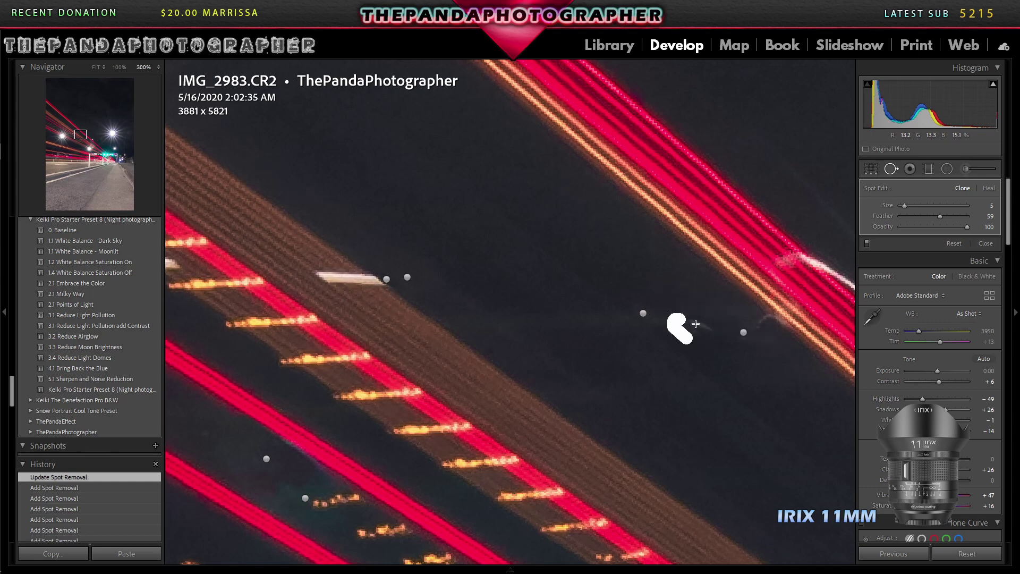
pyautogui.moveTo(788, 337); pyautogui.dragTo(712, 325)
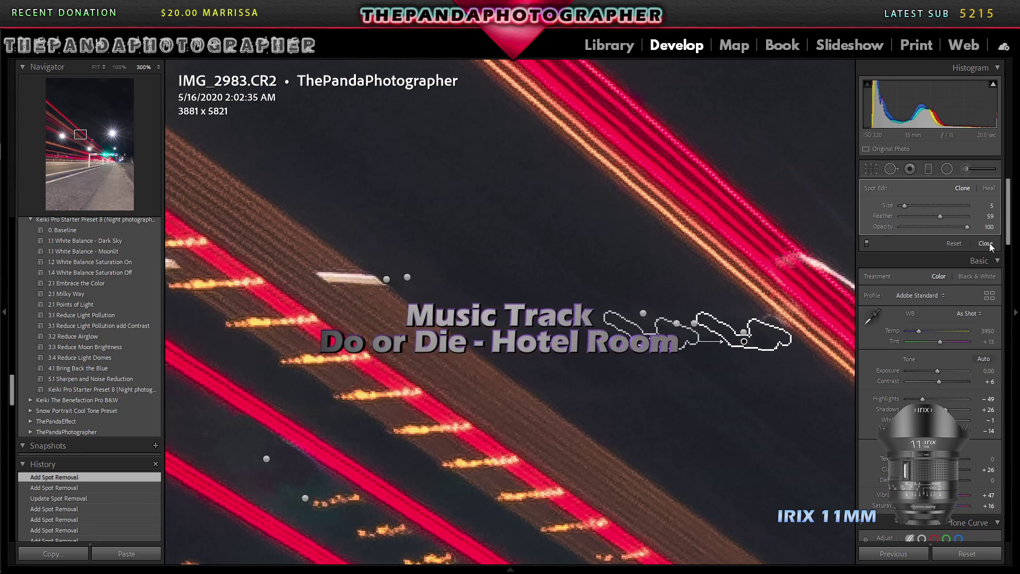
pyautogui.press('q')
pyautogui.click(91, 134)
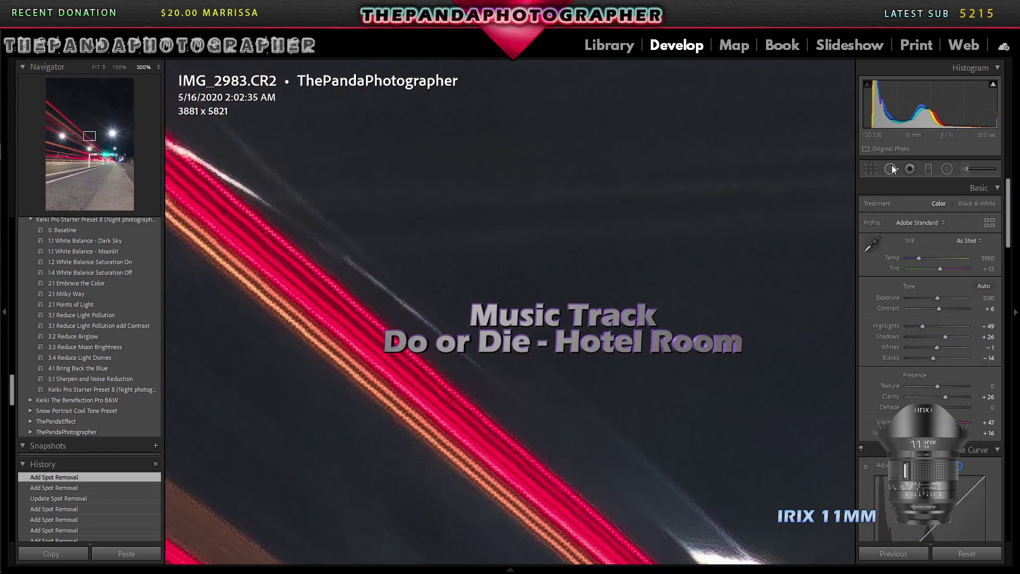
# Heal the faint streaks and white glint along the red light trail
pyautogui.click(87, 137)
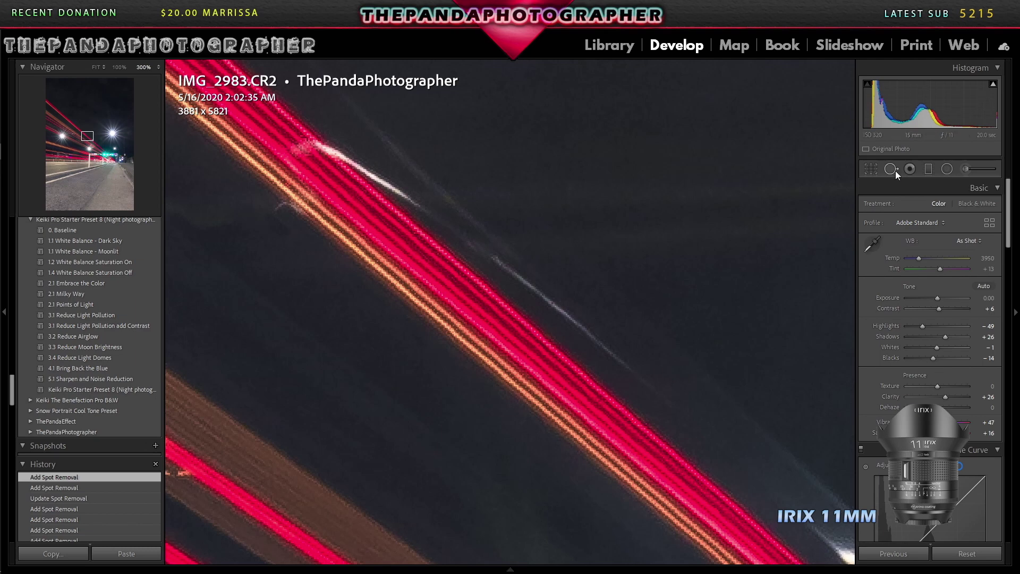
pyautogui.click(896, 172)
pyautogui.moveTo(630, 370); pyautogui.dragTo(536, 289)
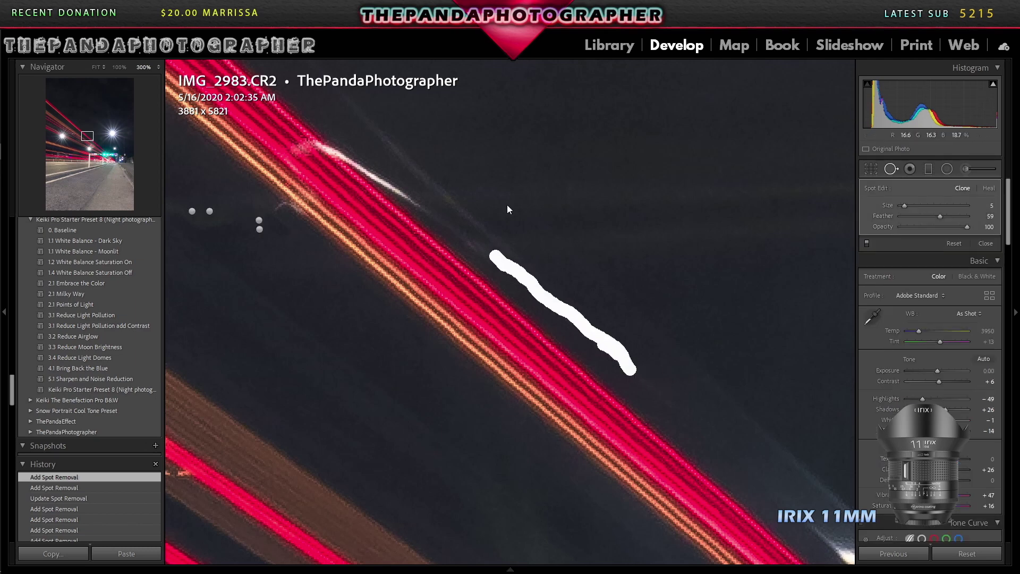
pyautogui.moveTo(419, 198)
pyautogui.mouseDown()
pyautogui.moveTo(376, 179)
pyautogui.moveTo(337, 142)
pyautogui.mouseUp()
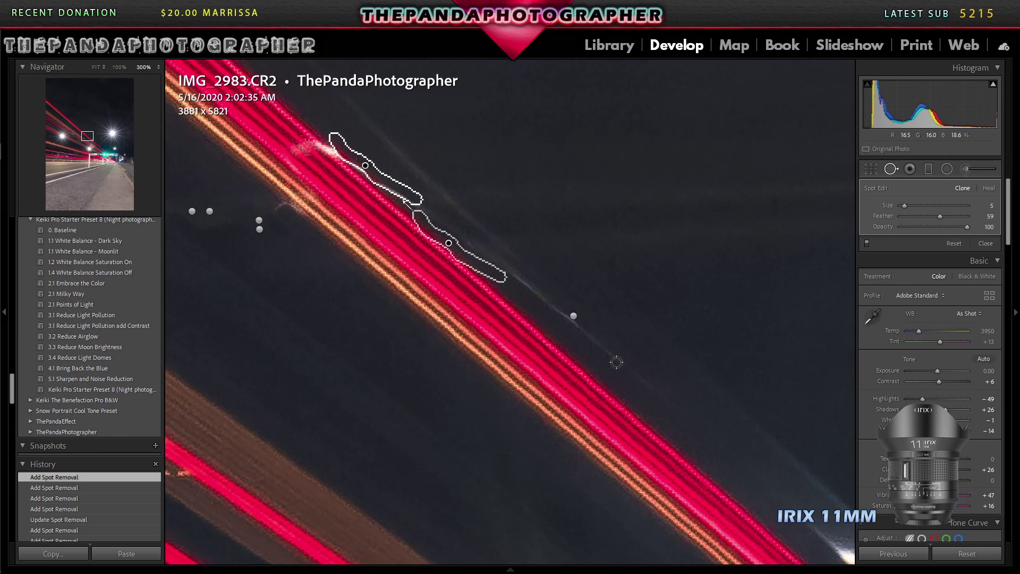
pyautogui.moveTo(616, 362)
pyautogui.mouseDown()
pyautogui.moveTo(553, 279)
pyautogui.moveTo(479, 247)
pyautogui.mouseUp()
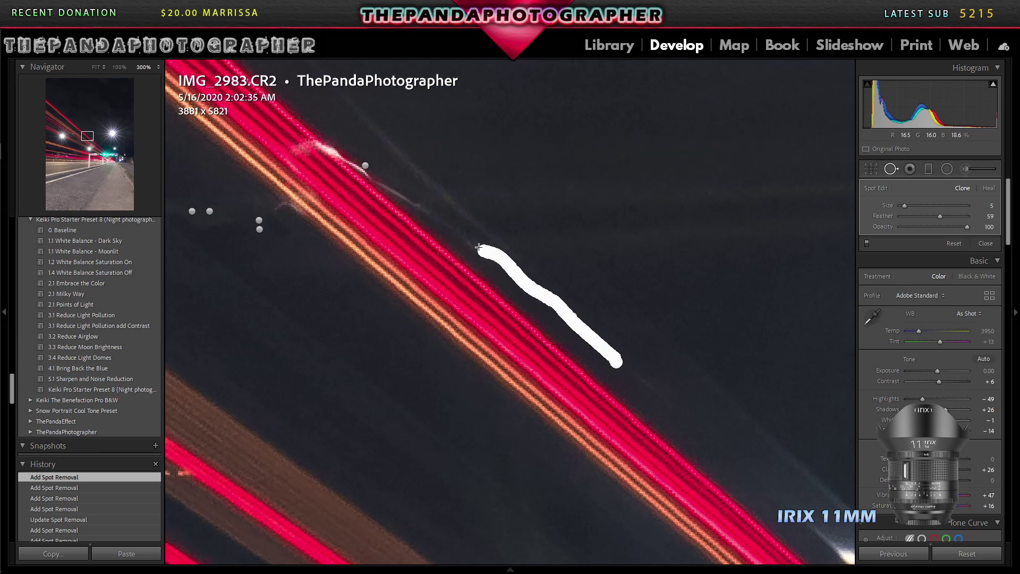
pyautogui.click(986, 243)
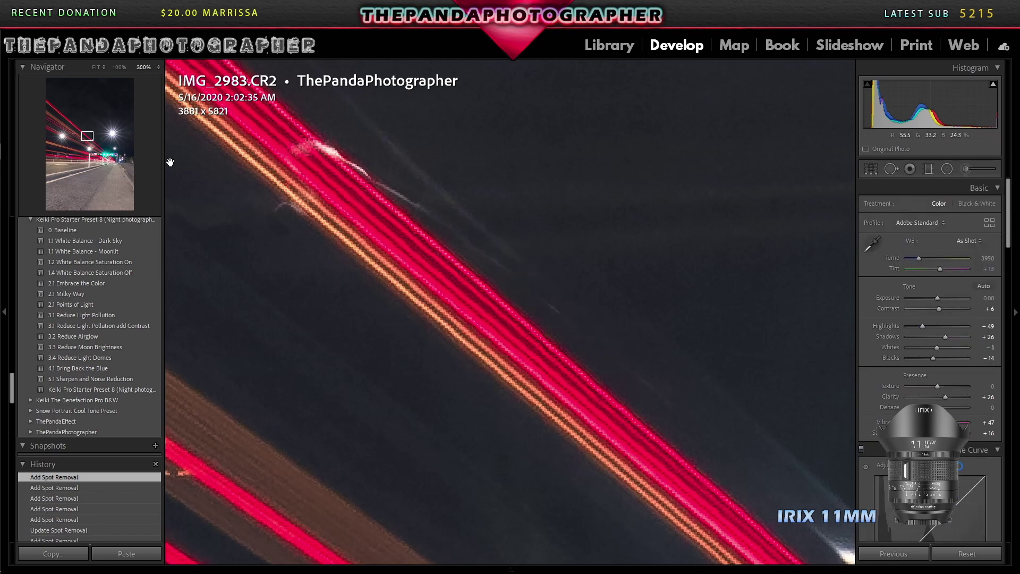
# Heal the last faint streak and switch a spot to Heal over the orange specks
pyautogui.press('q')
pyautogui.moveTo(426, 207); pyautogui.dragTo(405, 197)
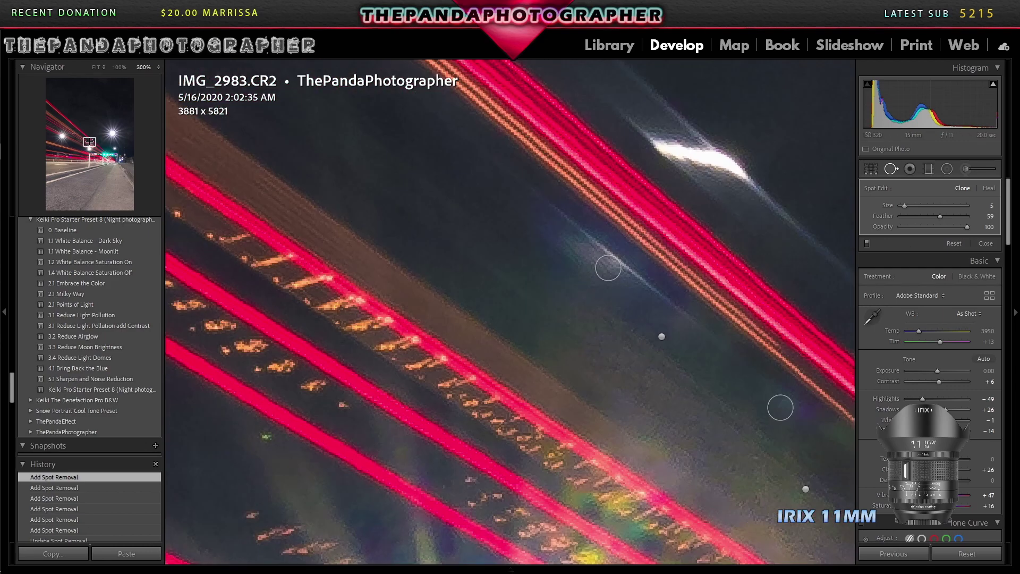
pyautogui.moveTo(608, 266); pyautogui.dragTo(439, 296)
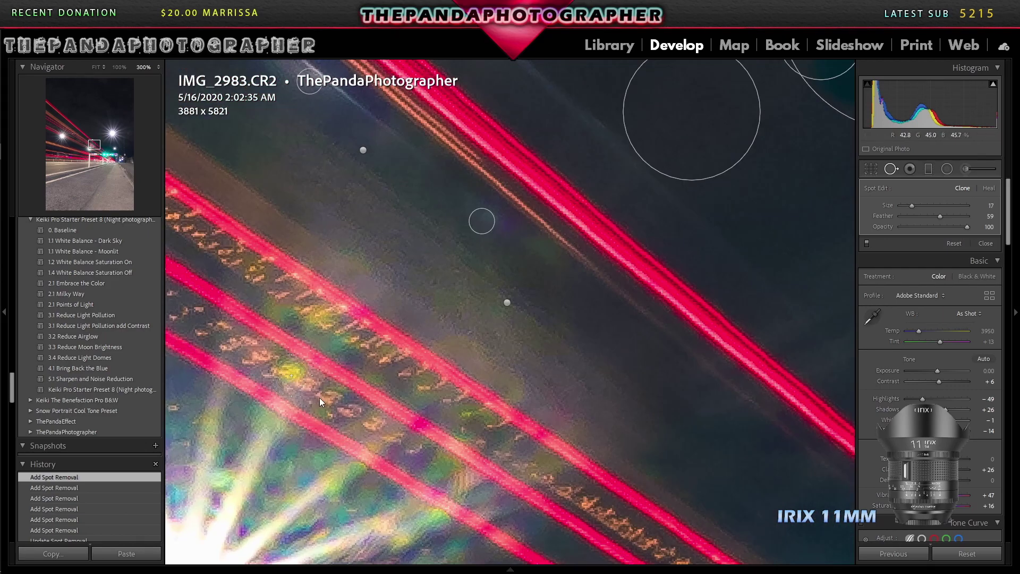
pyautogui.click(239, 421)
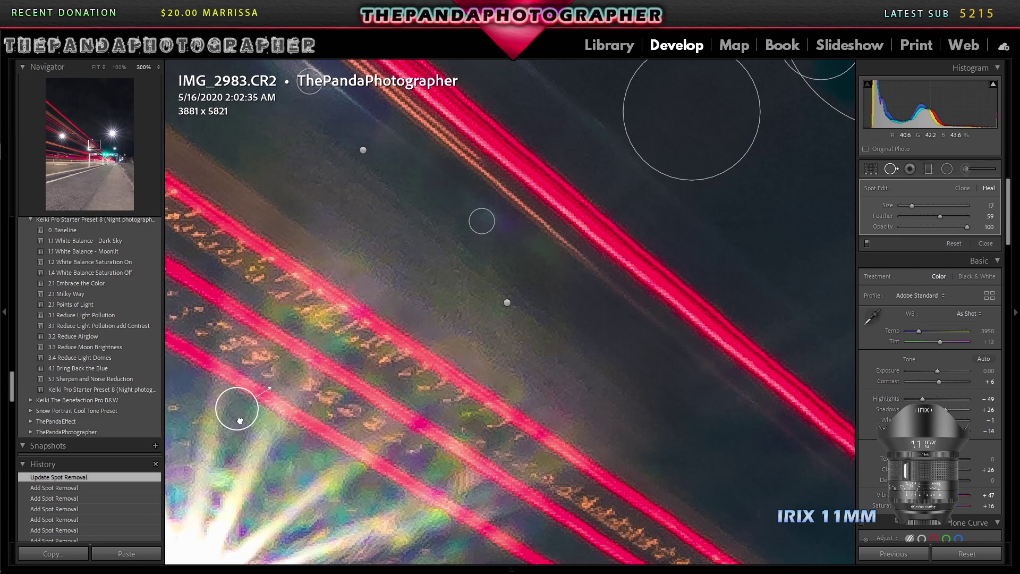
pyautogui.moveTo(239, 420); pyautogui.dragTo(341, 416)
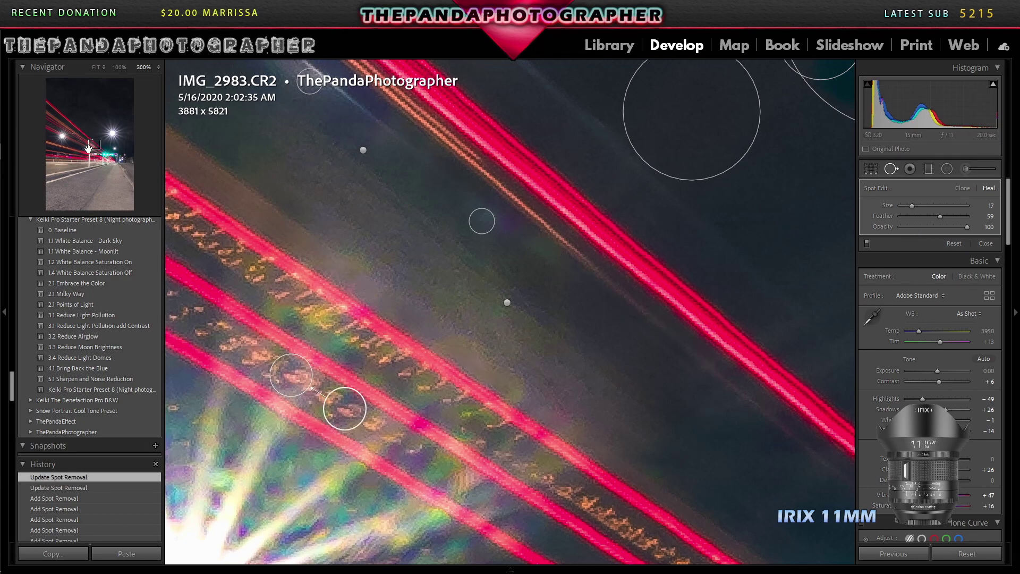
pyautogui.press('z')
# Zoom to 300% on the top streetlight and heal a speck in the sky
pyautogui.click(983, 244)
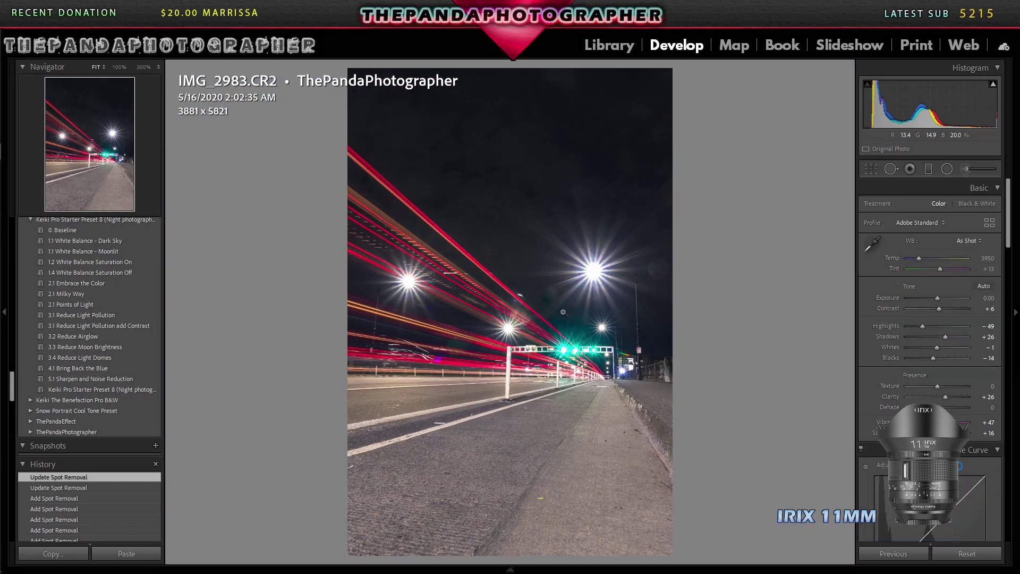
pyautogui.click(563, 312)
pyautogui.click(158, 67)
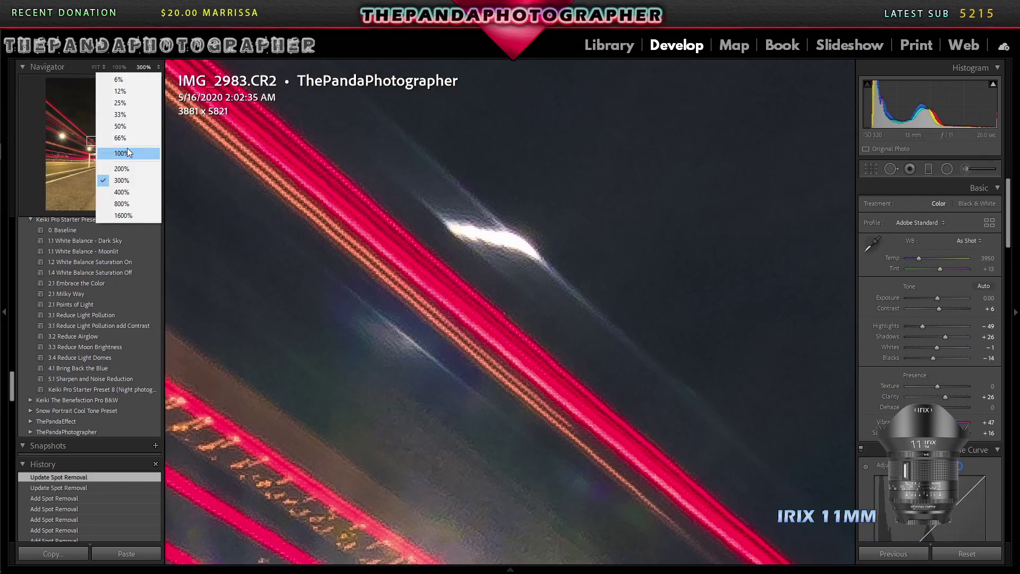
pyautogui.click(128, 153)
pyautogui.moveTo(92, 141)
pyautogui.mouseDown()
pyautogui.moveTo(78, 132)
pyautogui.moveTo(116, 142)
pyautogui.mouseUp()
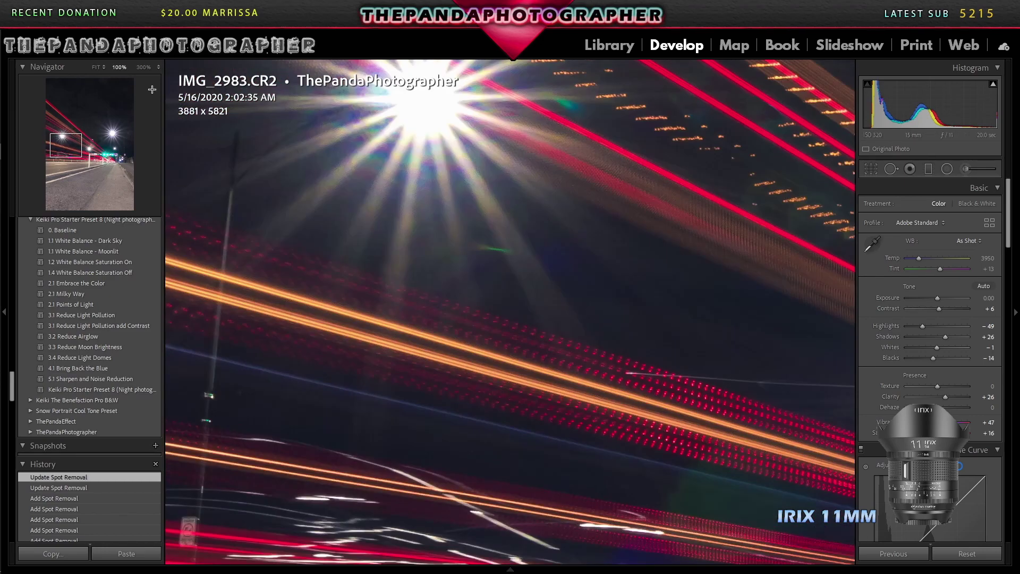
pyautogui.click(158, 72)
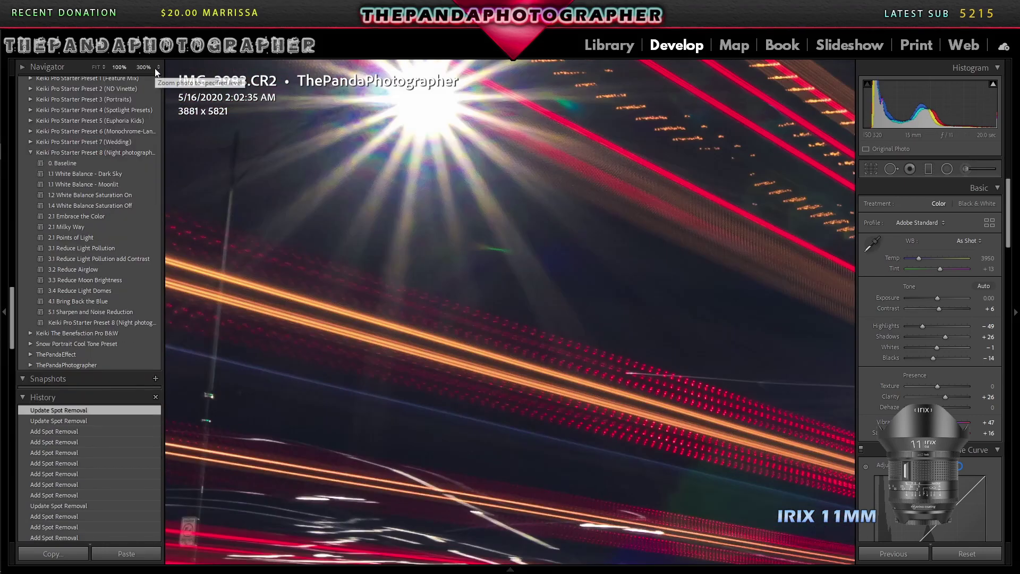
pyautogui.click(133, 181)
pyautogui.click(891, 170)
pyautogui.moveTo(397, 113); pyautogui.dragTo(485, 130)
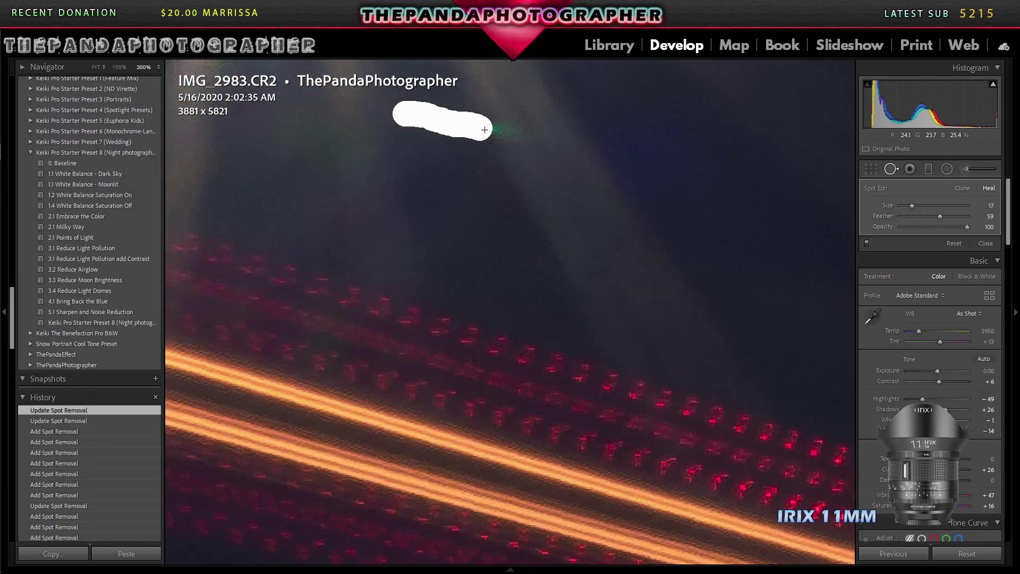
pyautogui.click(985, 243)
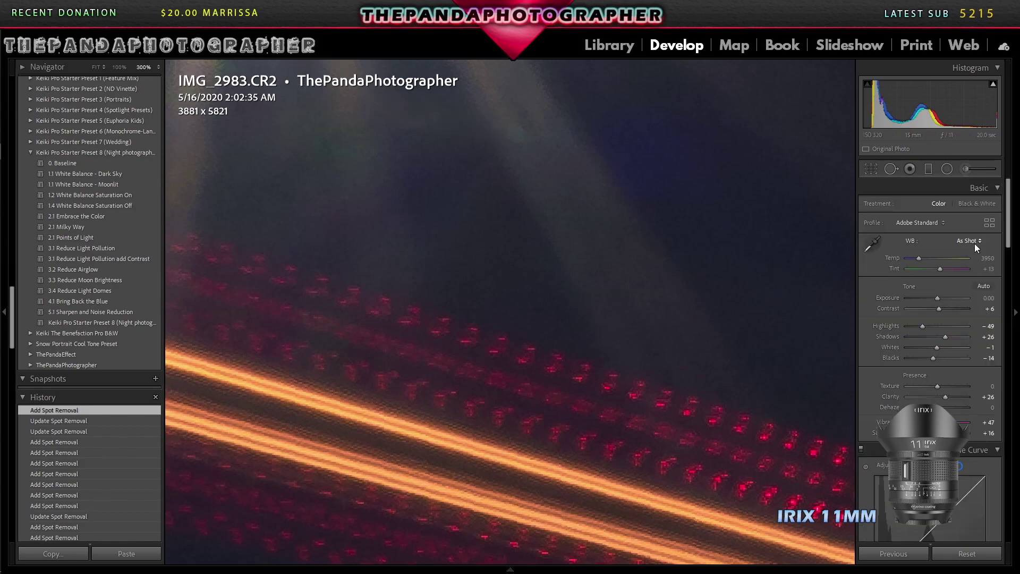
# At 100% on the starburst streetlights, heal a sky streak and speck from clean sky
pyautogui.moveTo(215, 116); pyautogui.dragTo(444, 391)
pyautogui.click(31, 66)
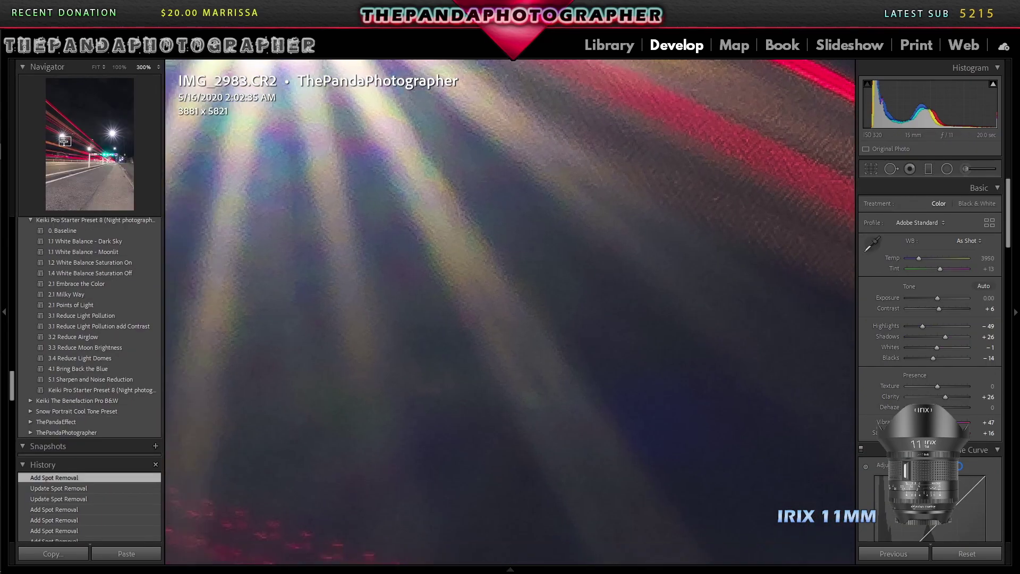
pyautogui.click(74, 140)
pyautogui.moveTo(75, 139); pyautogui.dragTo(77, 121)
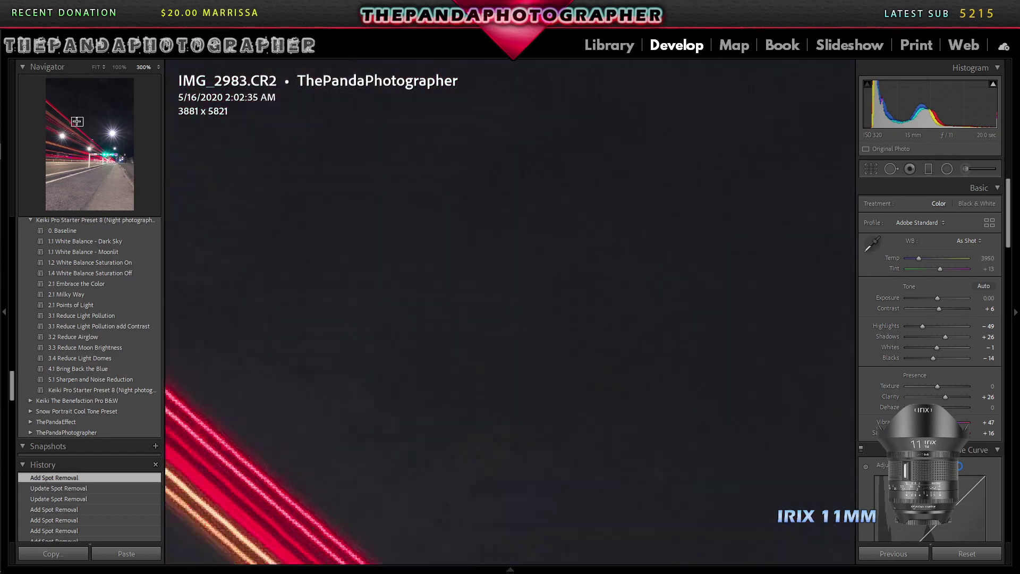
pyautogui.click(47, 67)
pyautogui.click(119, 67)
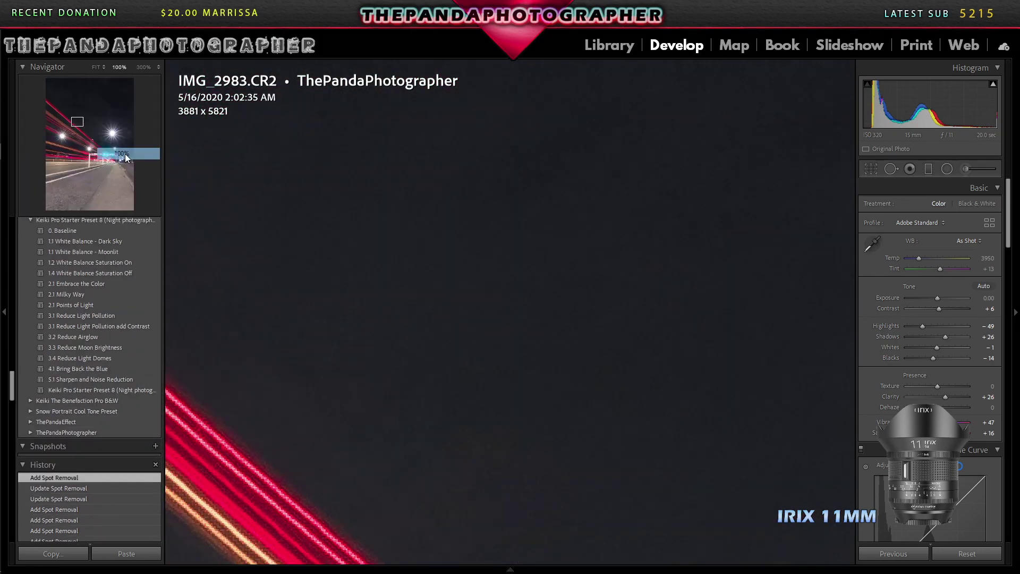
pyautogui.moveTo(85, 131); pyautogui.dragTo(99, 142)
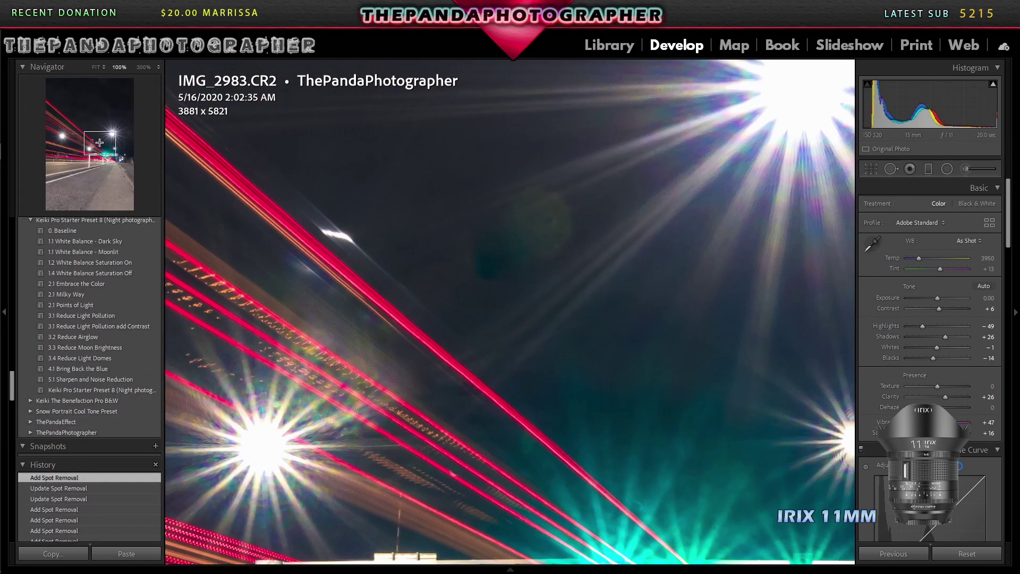
pyautogui.press('q')
pyautogui.moveTo(278, 183); pyautogui.dragTo(424, 307)
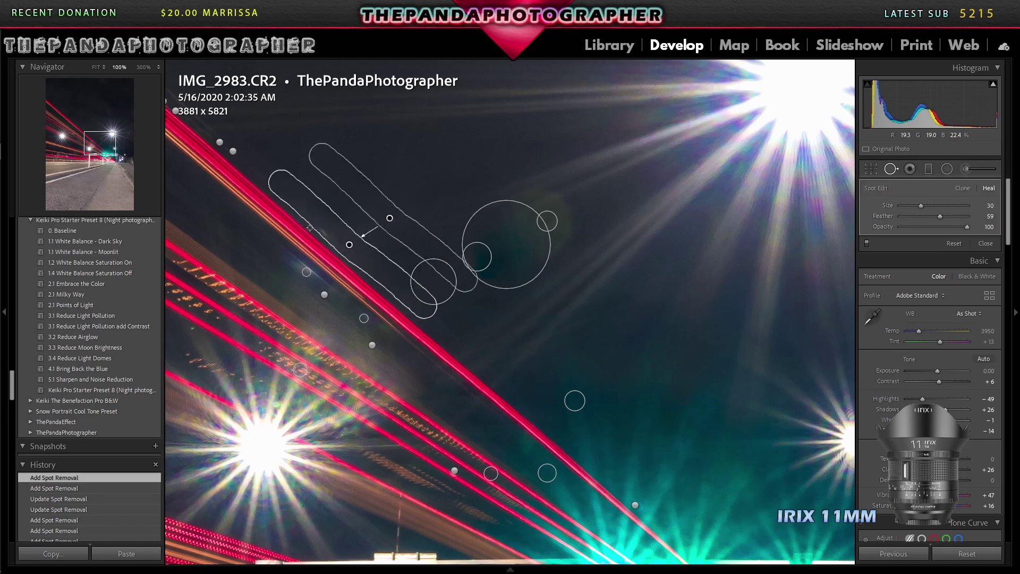
pyautogui.moveTo(326, 235); pyautogui.dragTo(320, 227)
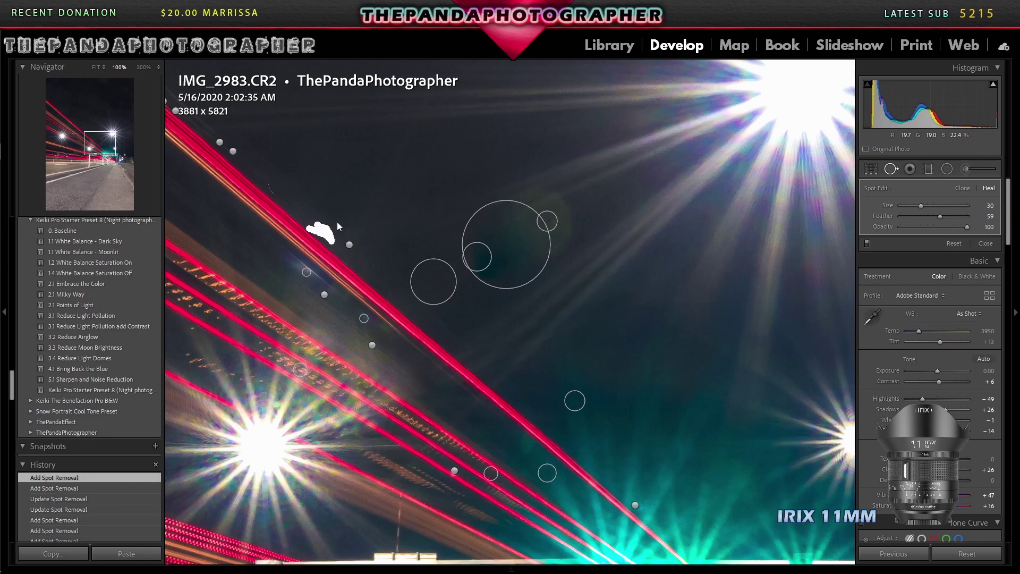
pyautogui.moveTo(367, 265); pyautogui.dragTo(347, 212)
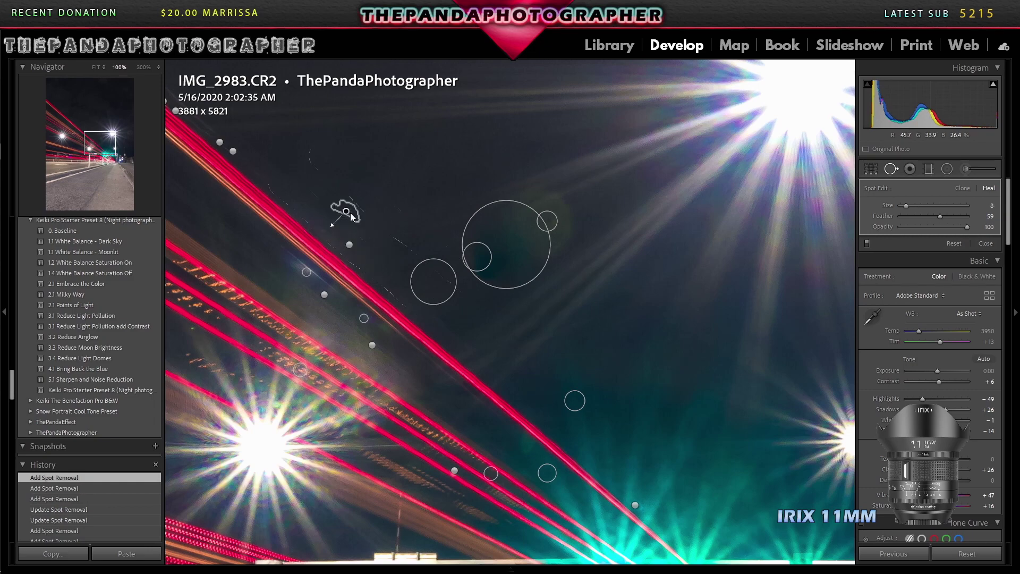
# At 100%, clone out the purple glow among the red trails with reduced Feather
pyautogui.press('q')
pyautogui.press('z')
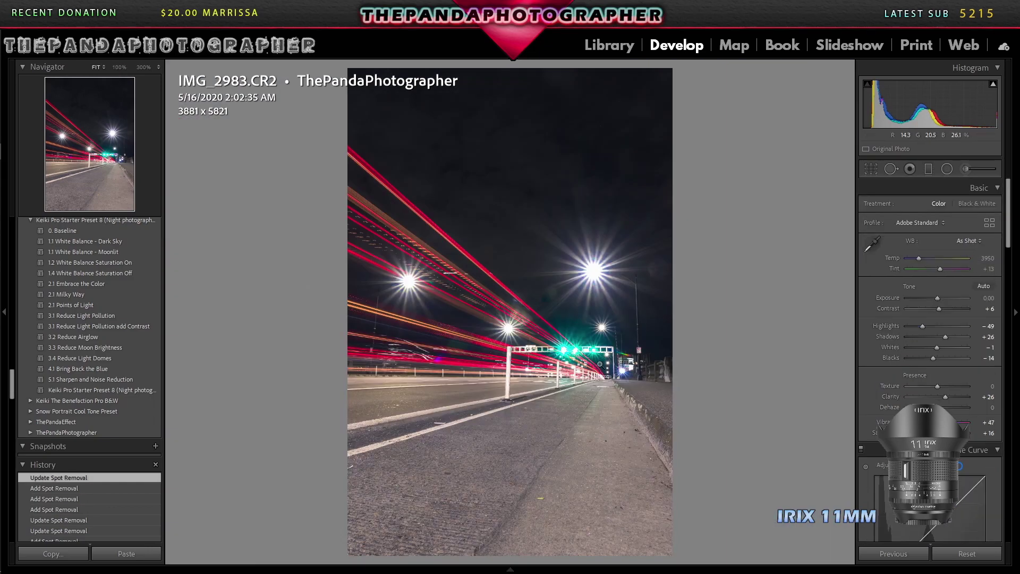
pyautogui.click(442, 360)
pyautogui.press('q')
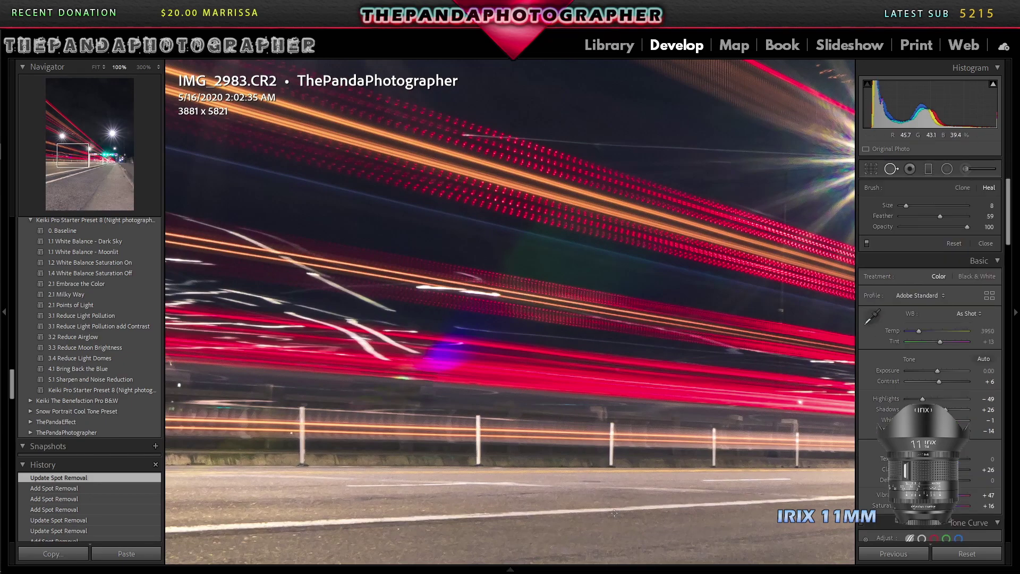
pyautogui.scroll(3, 719, 180)
pyautogui.moveTo(464, 354); pyautogui.dragTo(447, 354)
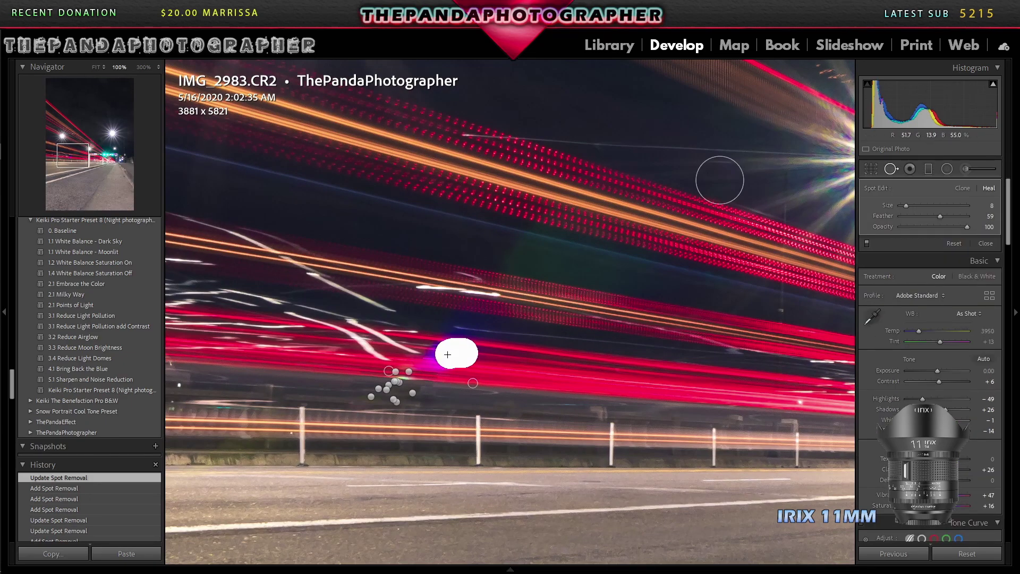
pyautogui.click(962, 189)
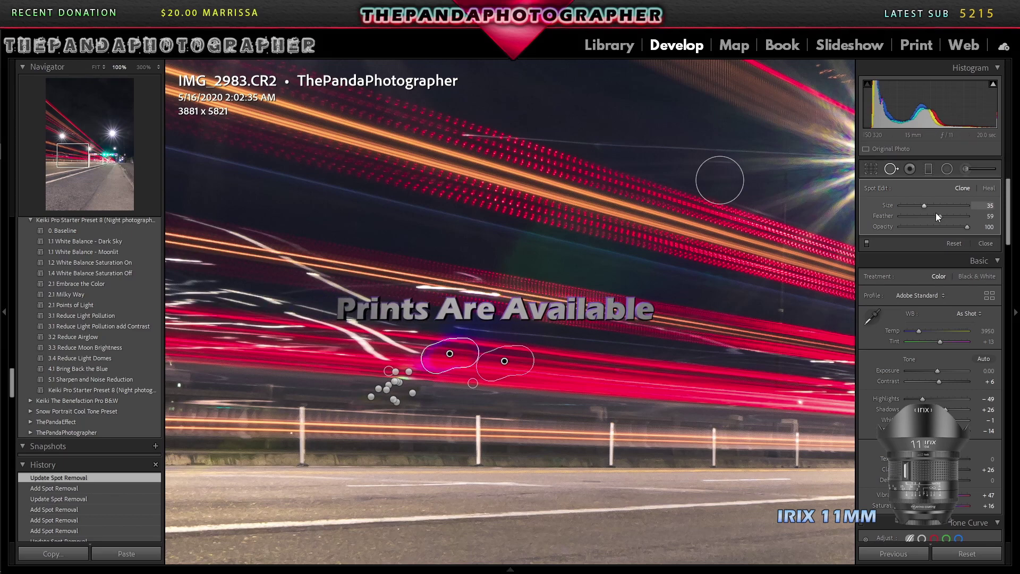
pyautogui.moveTo(939, 215); pyautogui.dragTo(910, 228)
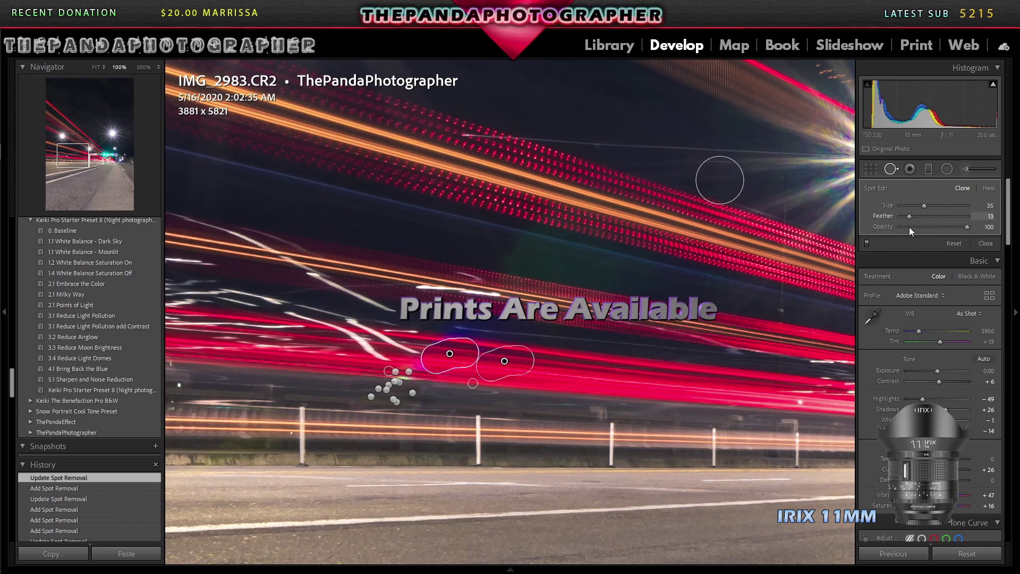
# Move the purple-glow clone's source to the area just beside it
pyautogui.click(986, 243)
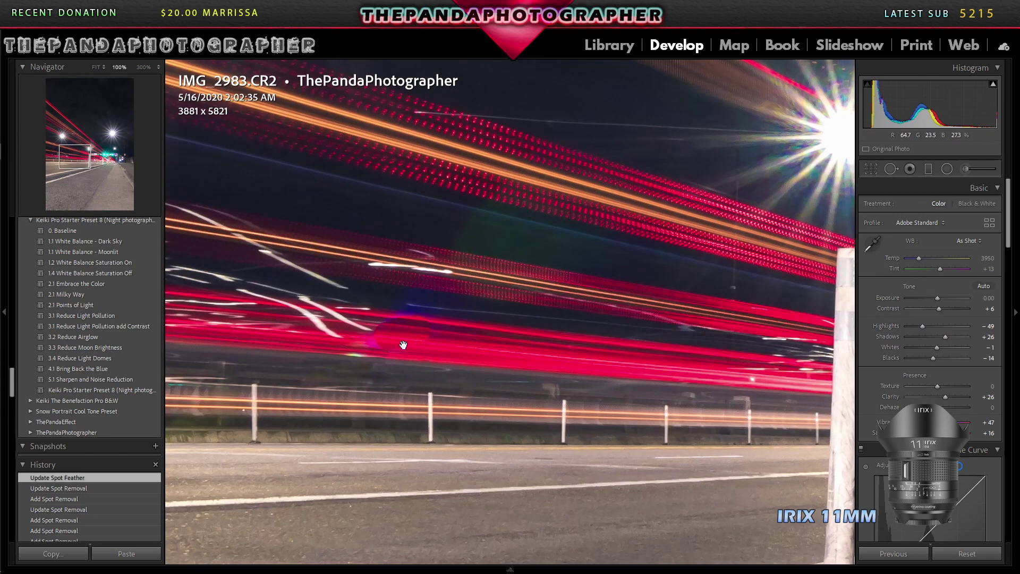
pyautogui.click(889, 169)
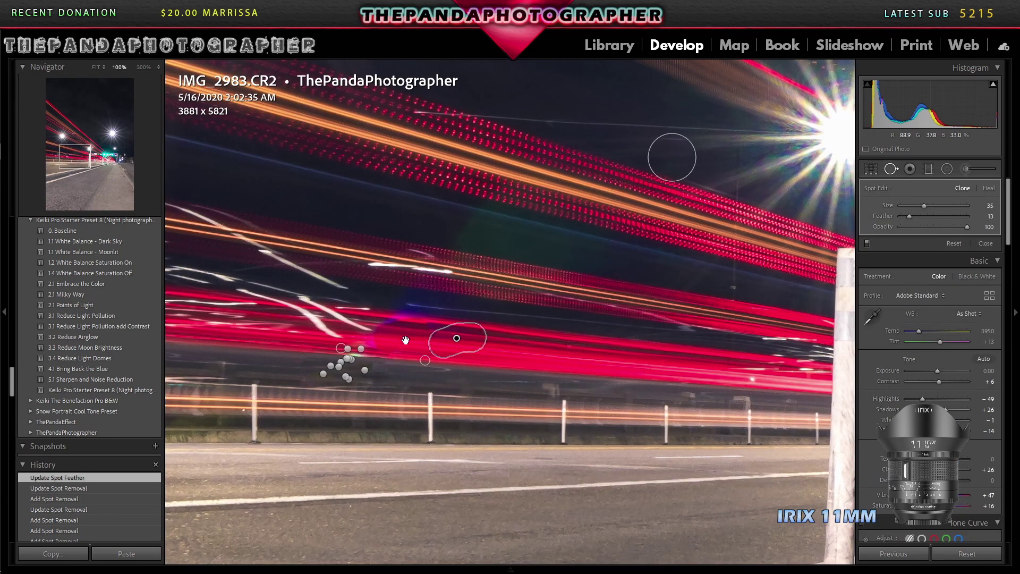
pyautogui.press('/')
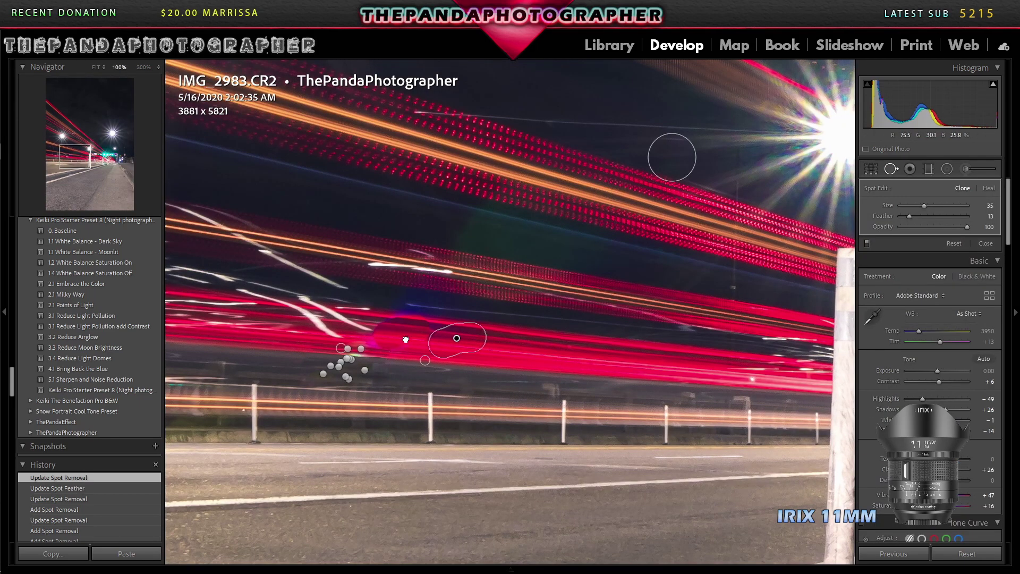
pyautogui.moveTo(405, 339)
pyautogui.mouseDown()
pyautogui.moveTo(395, 318)
pyautogui.moveTo(414, 323)
pyautogui.mouseUp()
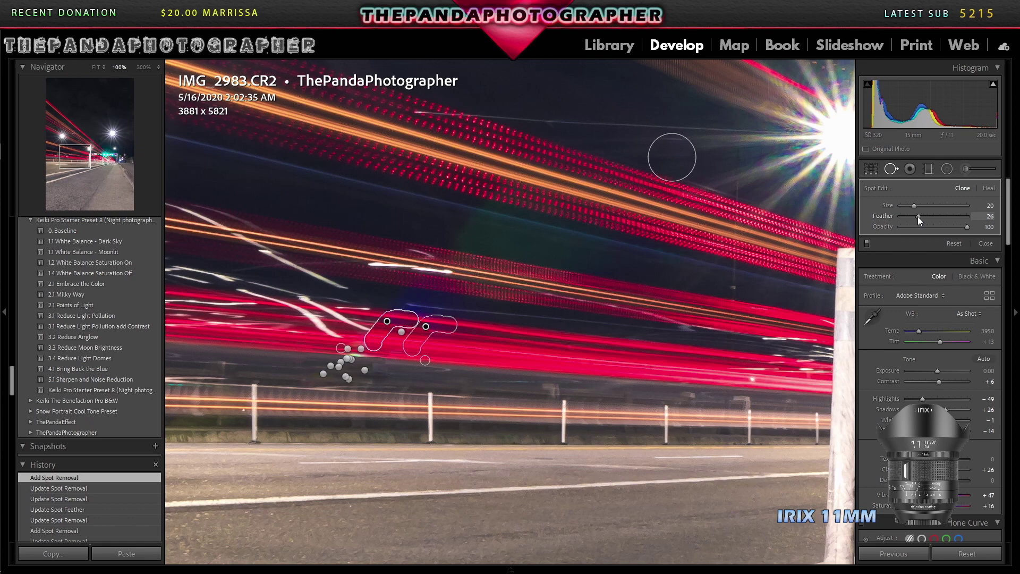
pyautogui.press('q')
# Zoom to 200% and switch an existing spot from Clone to Heal
pyautogui.click(726, 289)
pyautogui.click(444, 356)
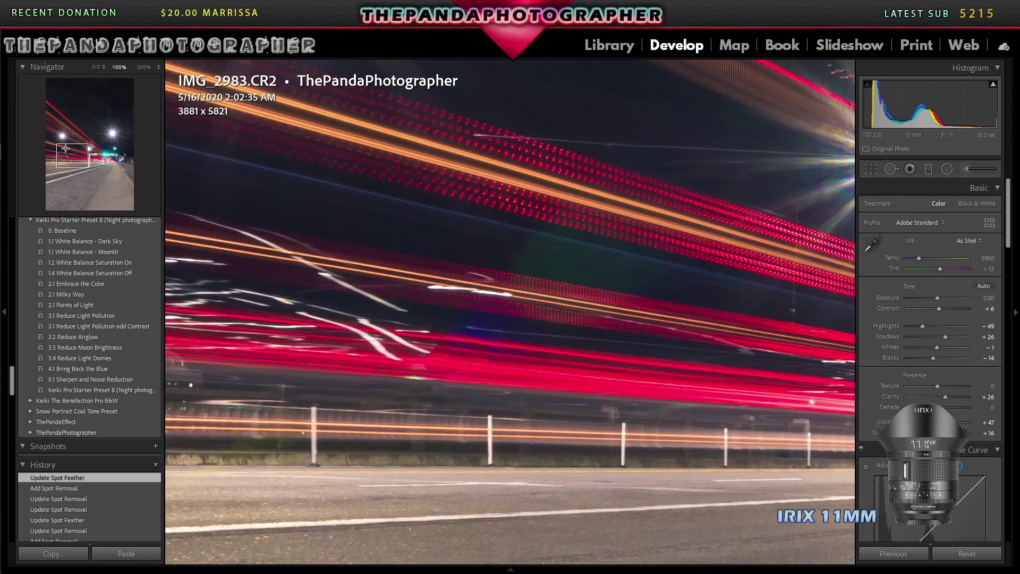
pyautogui.click(159, 67)
pyautogui.click(139, 175)
pyautogui.click(437, 372)
pyautogui.press('q')
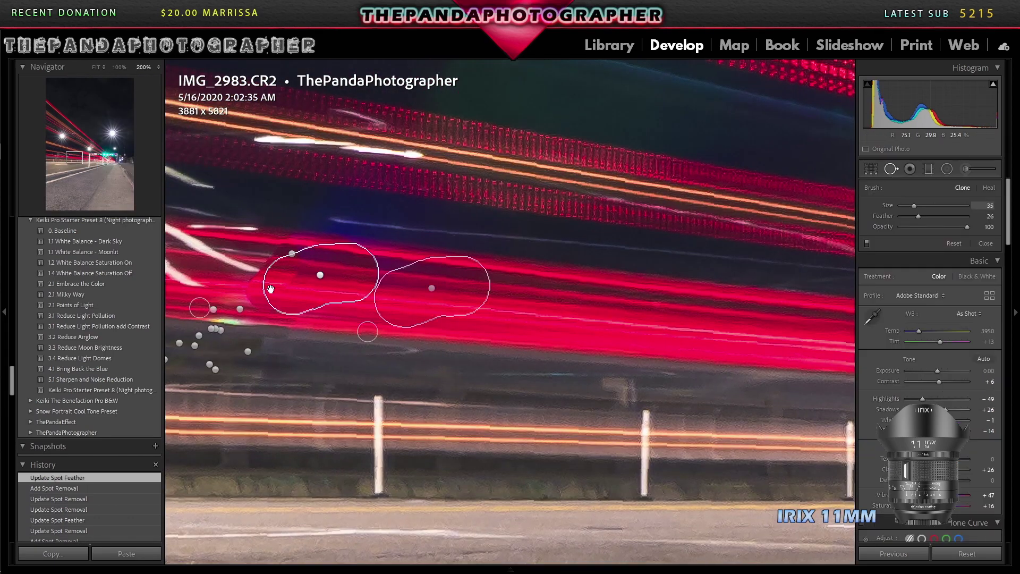
pyautogui.click(271, 290)
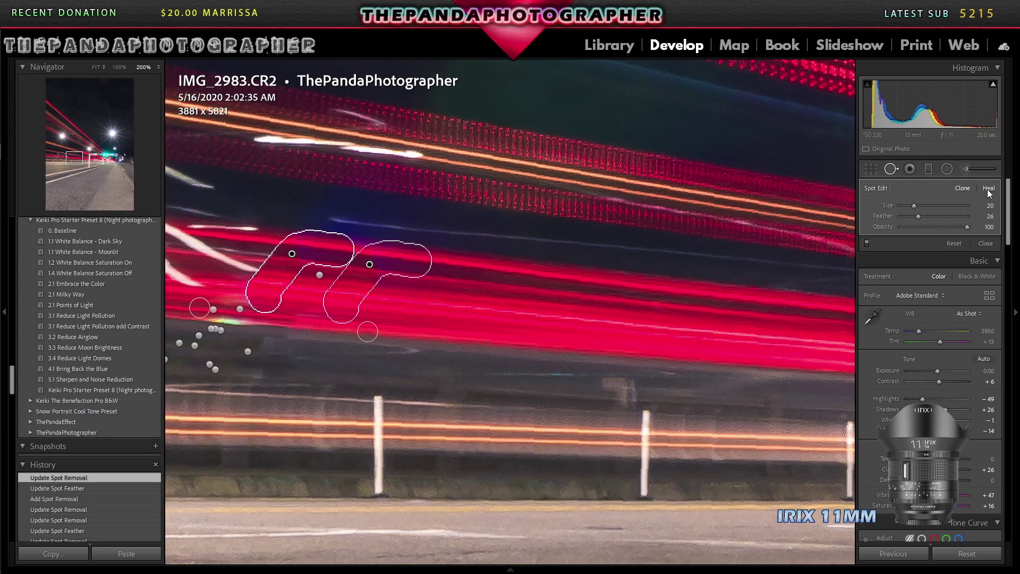
pyautogui.click(986, 243)
# Zoom to 200% on the lower-left starburst and heal a streak in the sky
pyautogui.click(258, 300)
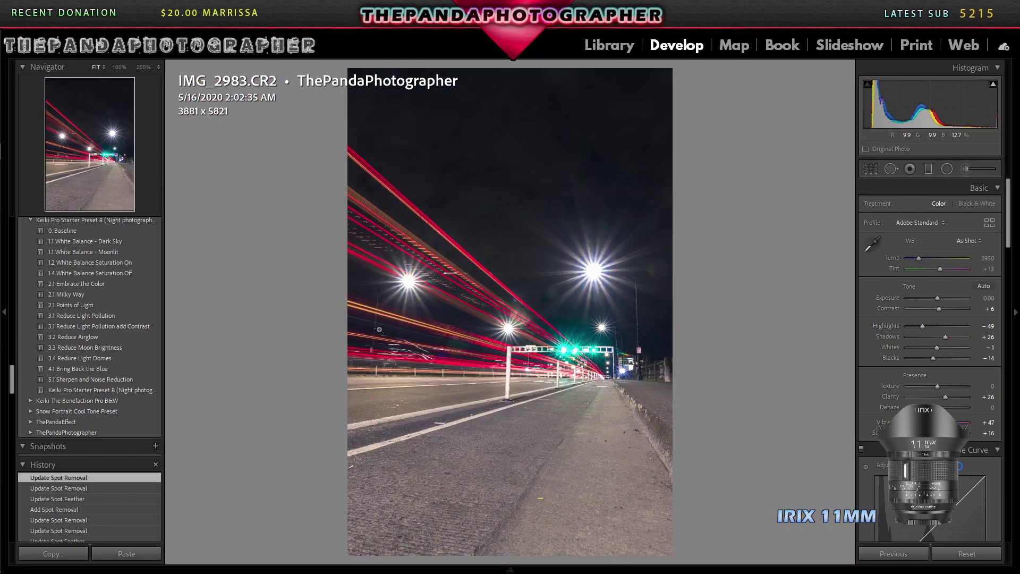
pyautogui.rightClick(533, 63)
pyautogui.click(308, 413)
pyautogui.click(527, 320)
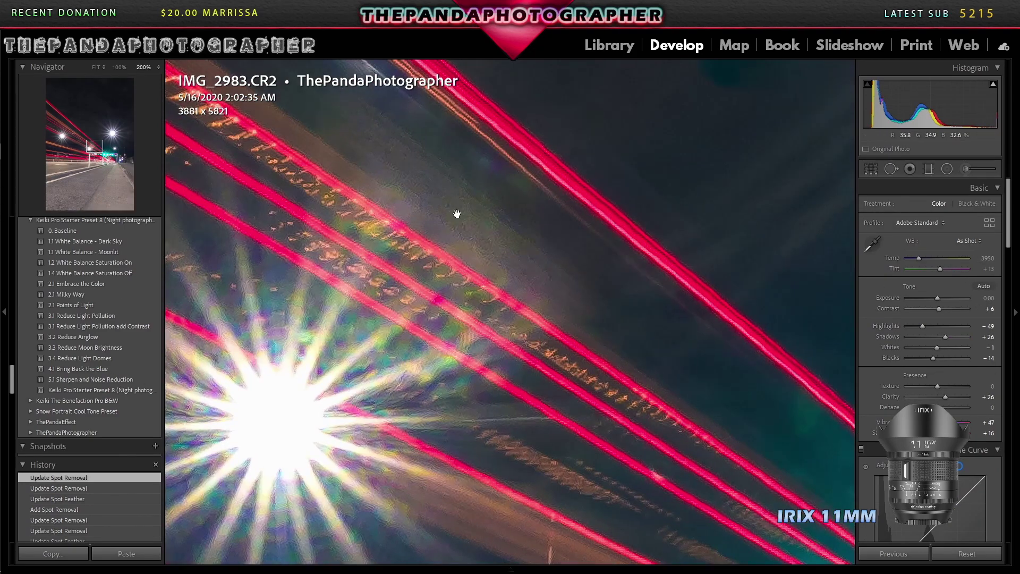
pyautogui.moveTo(80, 152); pyautogui.dragTo(91, 145)
pyautogui.click(897, 170)
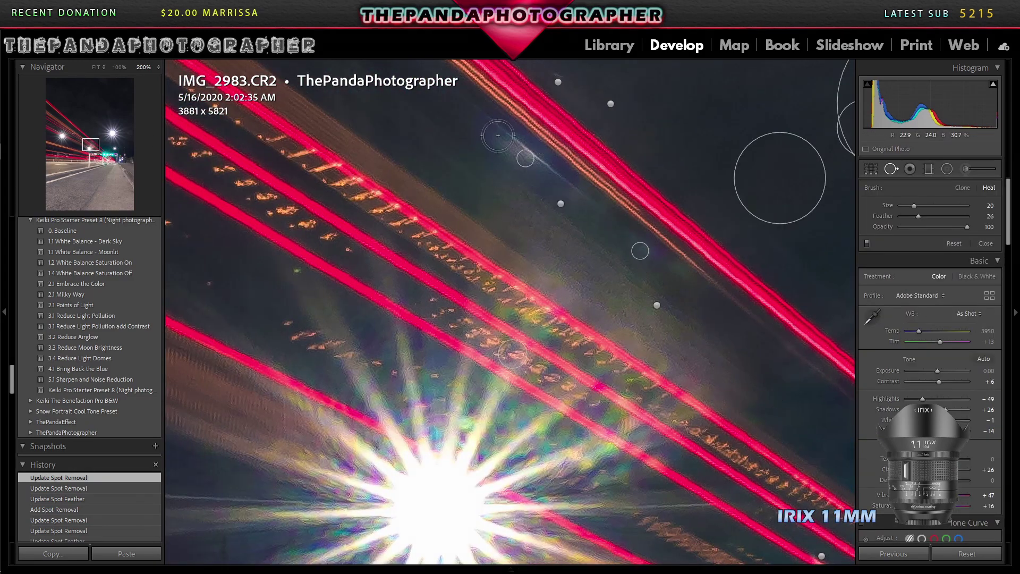
pyautogui.moveTo(492, 130); pyautogui.dragTo(616, 228)
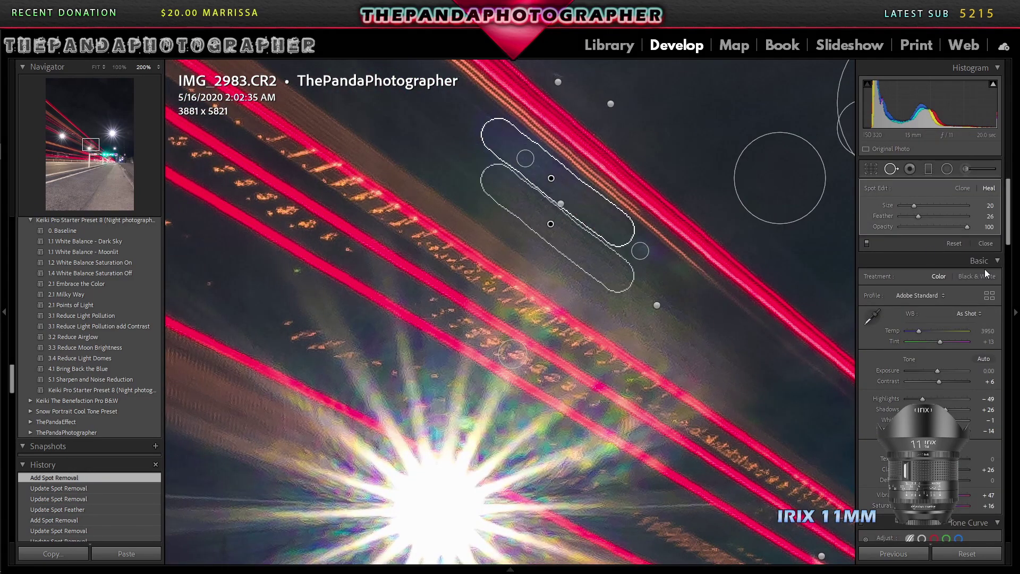
pyautogui.press('q')
pyautogui.click(359, 282)
# Send the photo from Lightroom to Color Efex Pro 4 and dismiss the update notice
pyautogui.rightClick(591, 30)
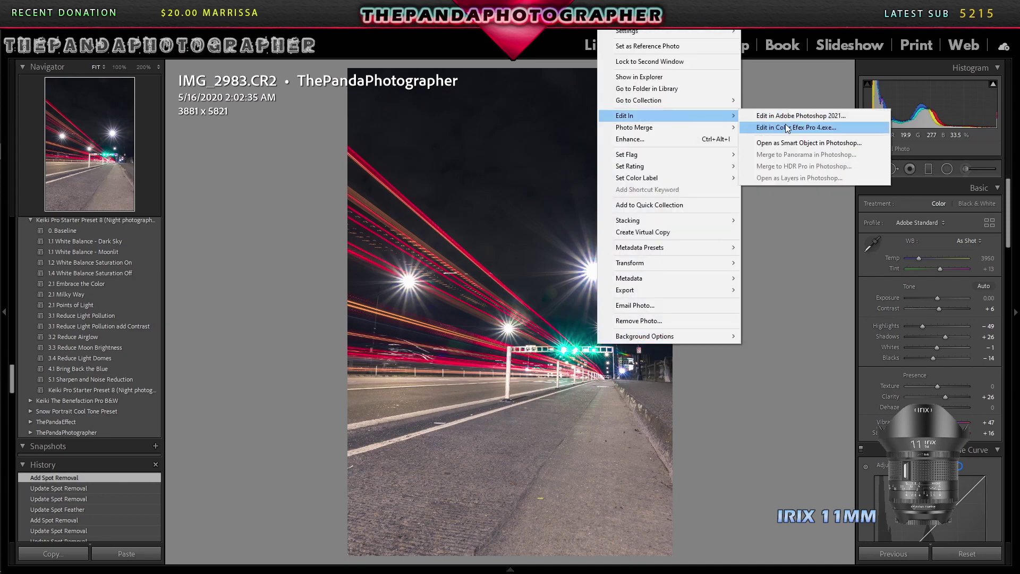
pyautogui.click(787, 126)
pyautogui.click(658, 488)
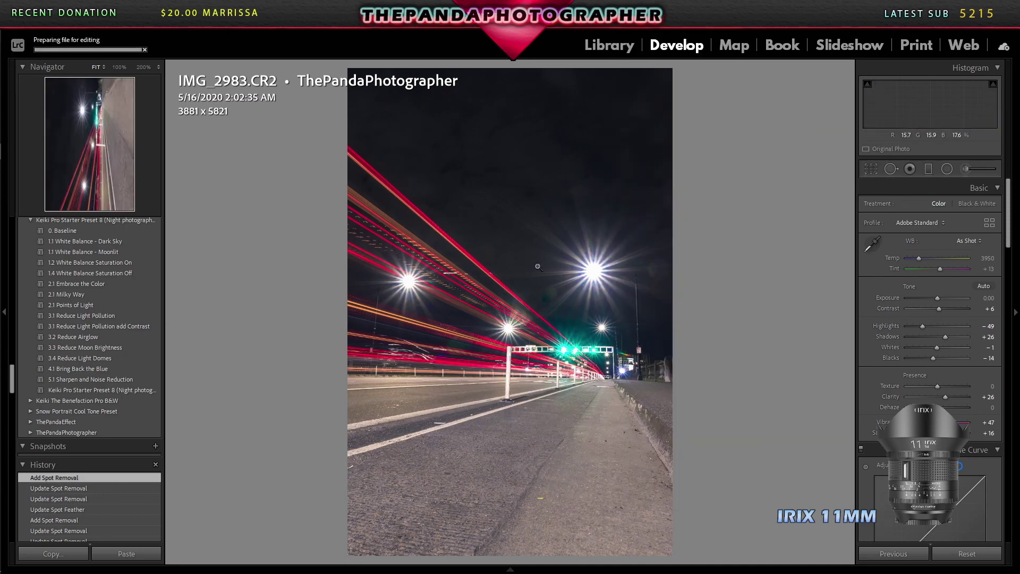
pyautogui.press('super+Tab')
pyautogui.click(191, 145)
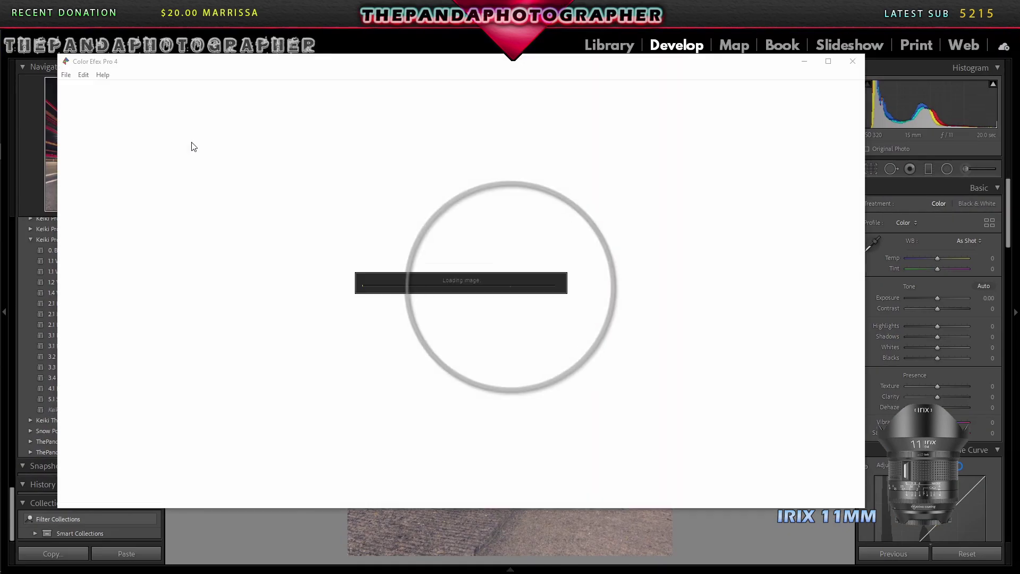
pyautogui.click(505, 398)
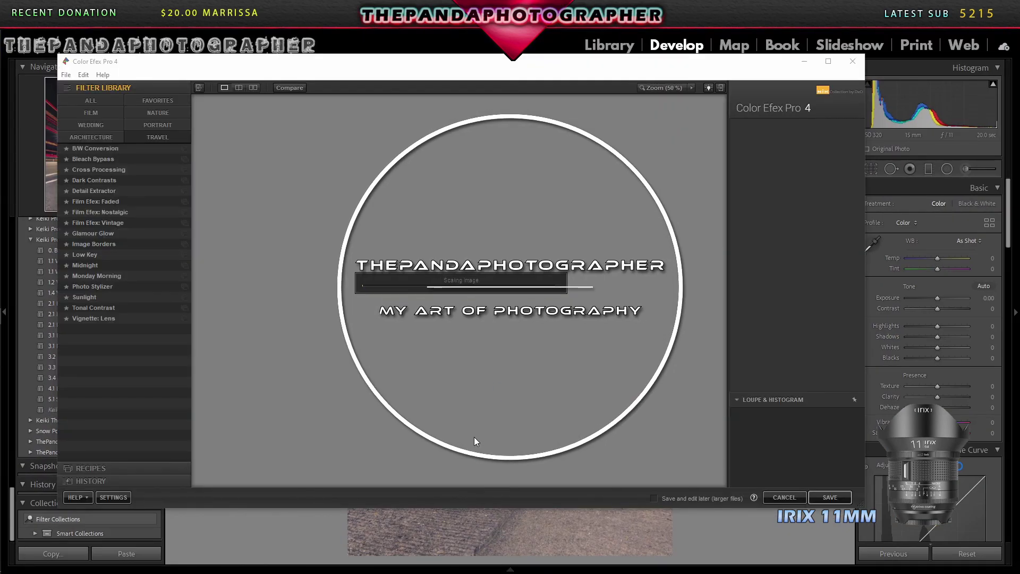
# Apply White Neutralizer preset 01 Fix Warm White and add an empty filter slot
pyautogui.click(109, 137)
pyautogui.click(97, 297)
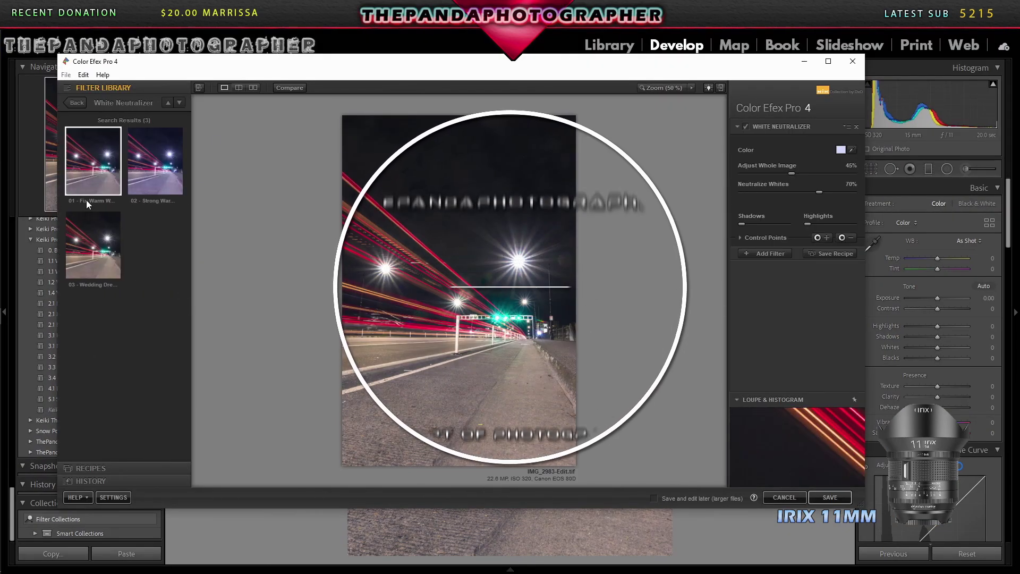
pyautogui.click(104, 173)
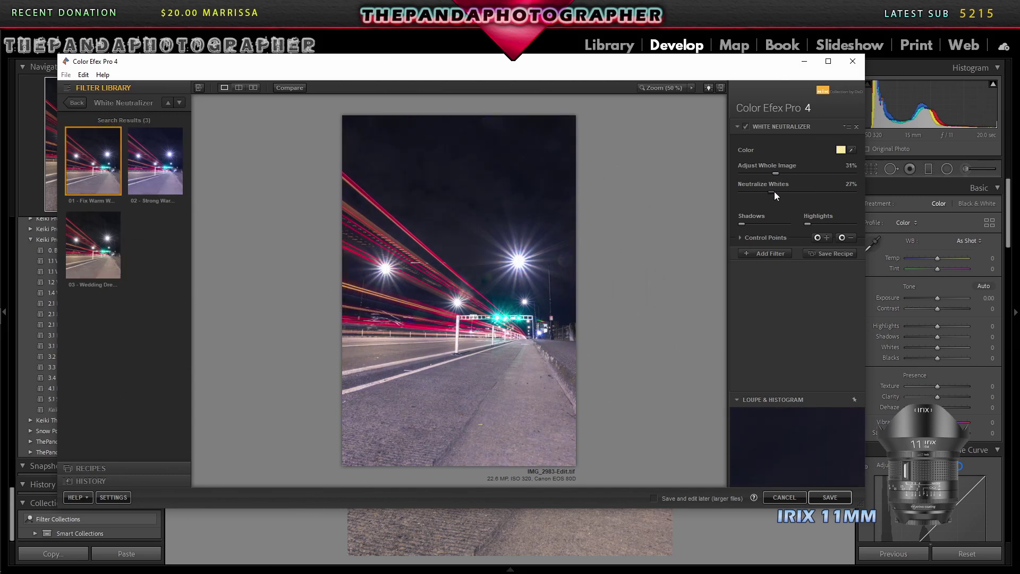
pyautogui.click(770, 254)
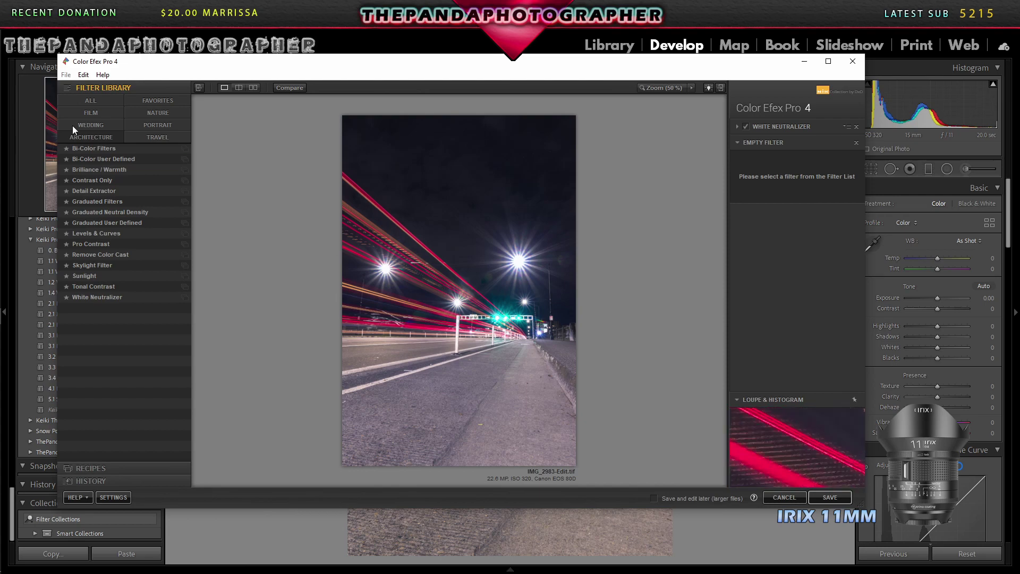
# Apply Detail Extractor preset 02 Strong and place two control points on the road
pyautogui.click(94, 191)
pyautogui.click(155, 176)
pyautogui.click(817, 273)
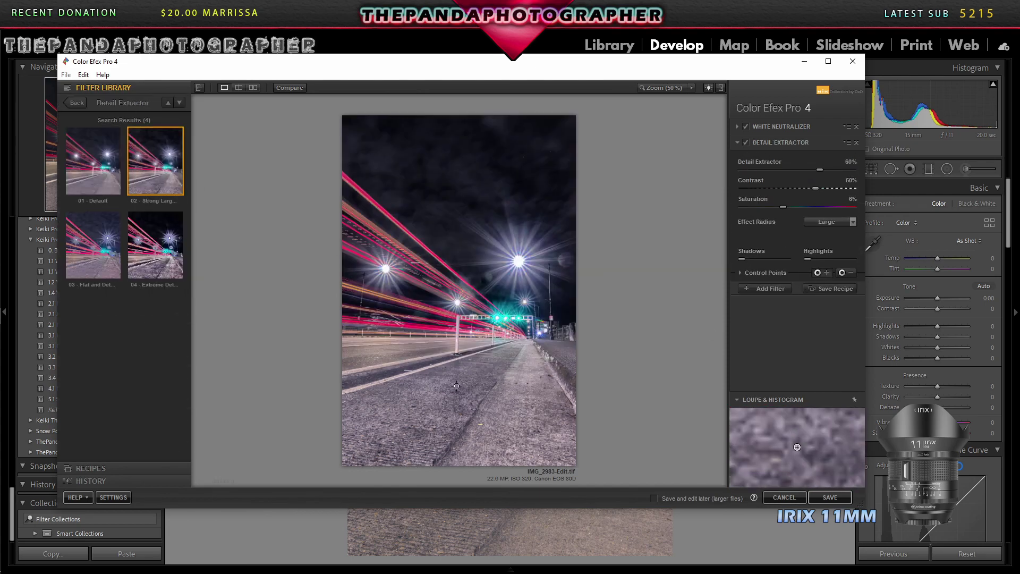
pyautogui.click(451, 413)
pyautogui.moveTo(452, 413); pyautogui.dragTo(391, 382)
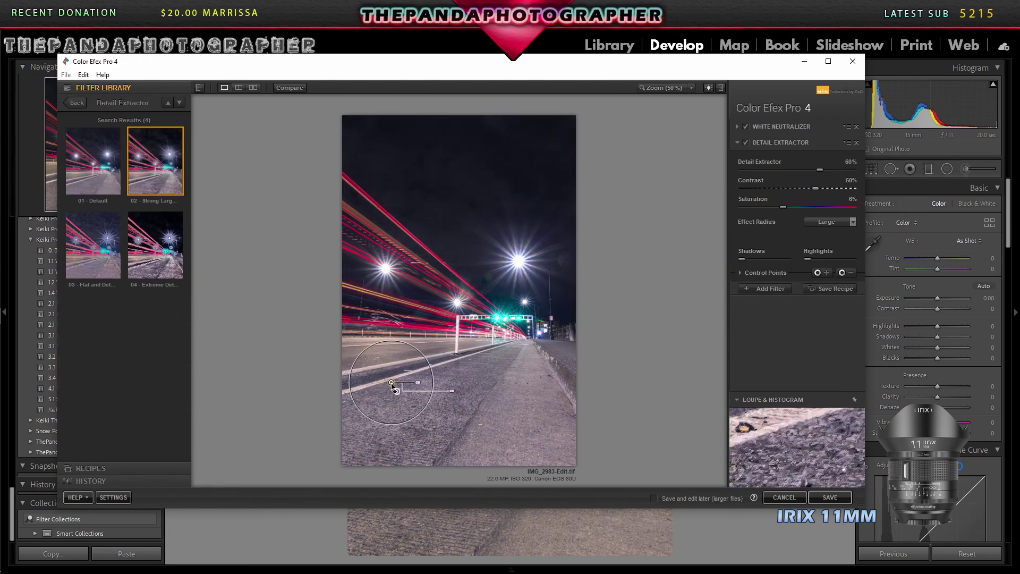
pyautogui.click(526, 400)
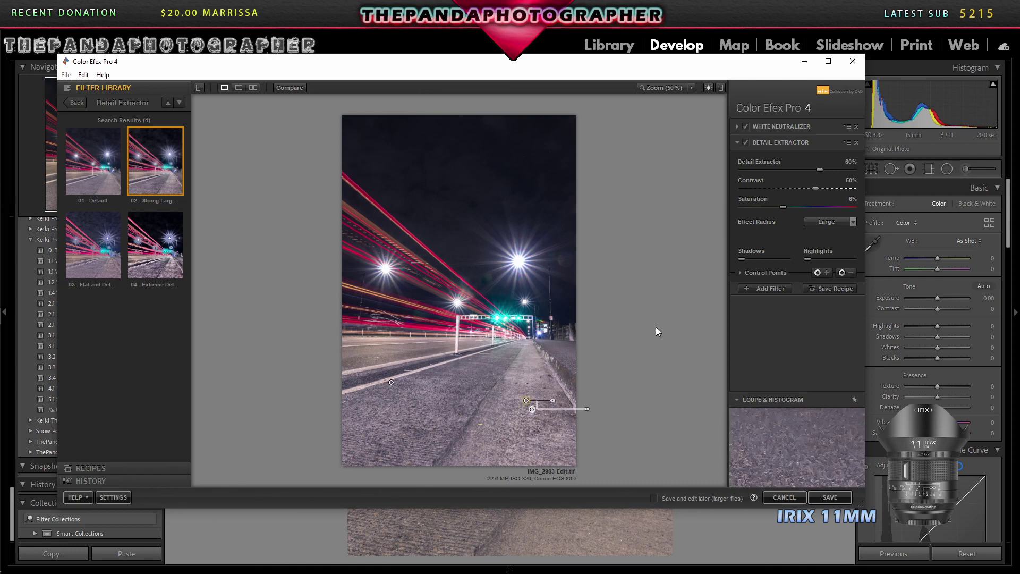
pyautogui.moveTo(526, 400); pyautogui.dragTo(525, 389)
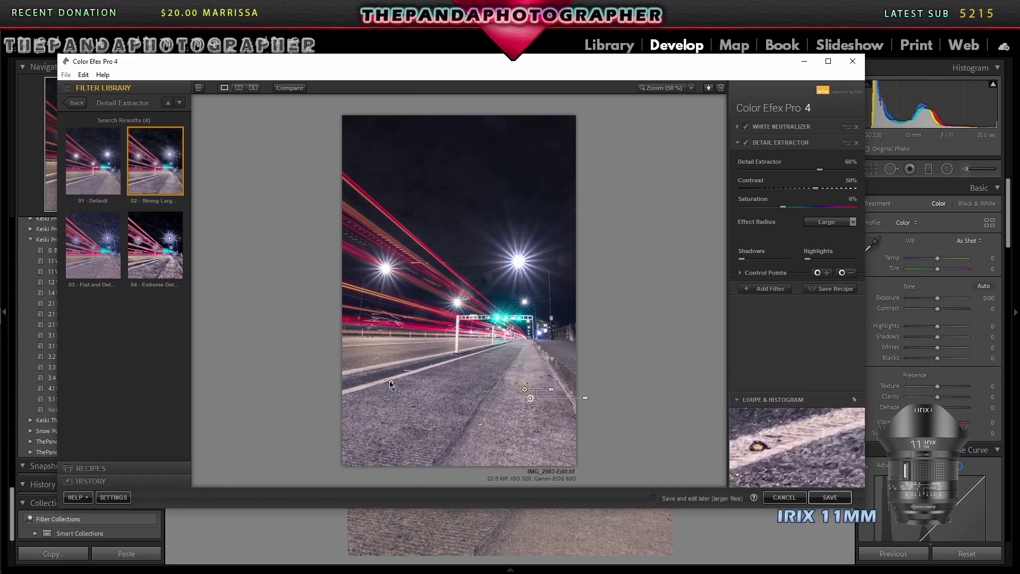
# Check both control-point masks, nudge the left point down, and add another filter slot
pyautogui.click(392, 382)
pyautogui.click(740, 273)
pyautogui.click(854, 319)
pyautogui.click(854, 328)
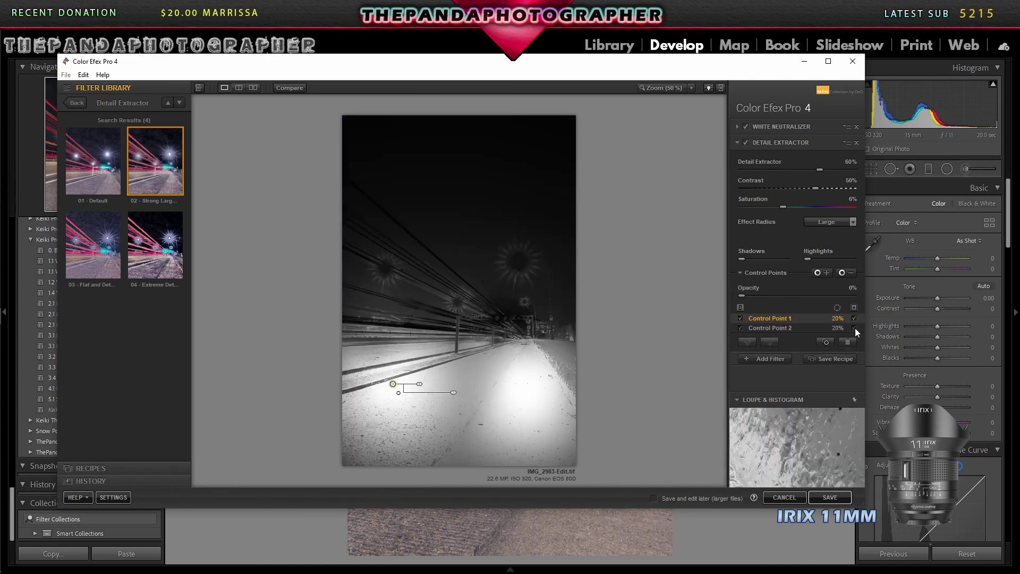
pyautogui.moveTo(393, 383); pyautogui.dragTo(394, 392)
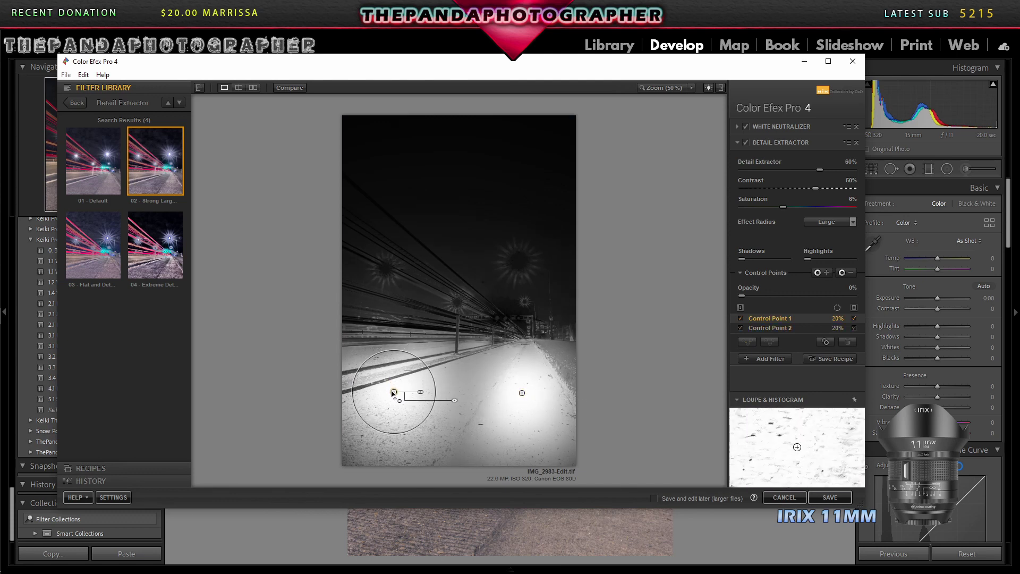
pyautogui.click(741, 329)
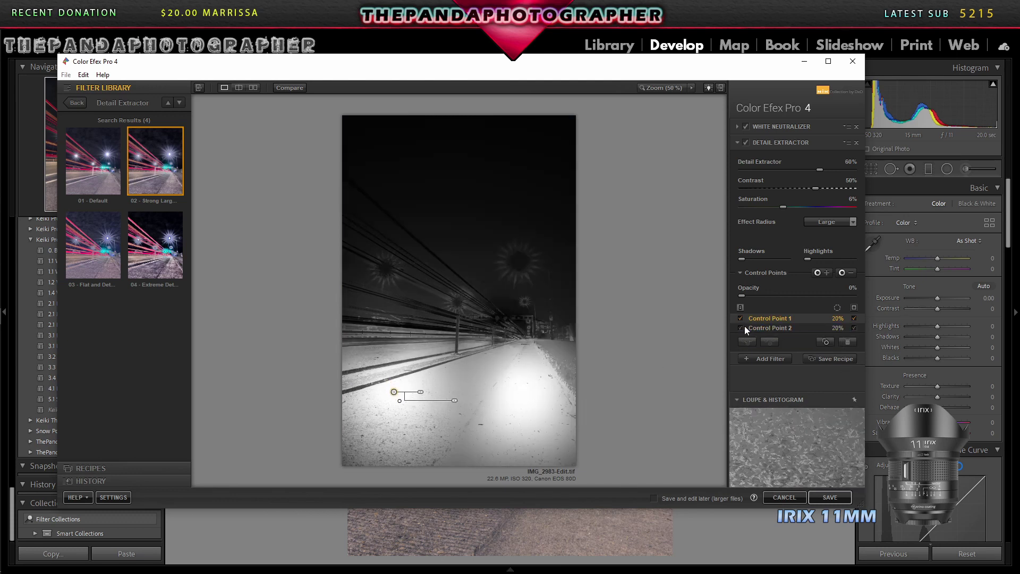
pyautogui.click(740, 319)
pyautogui.click(771, 359)
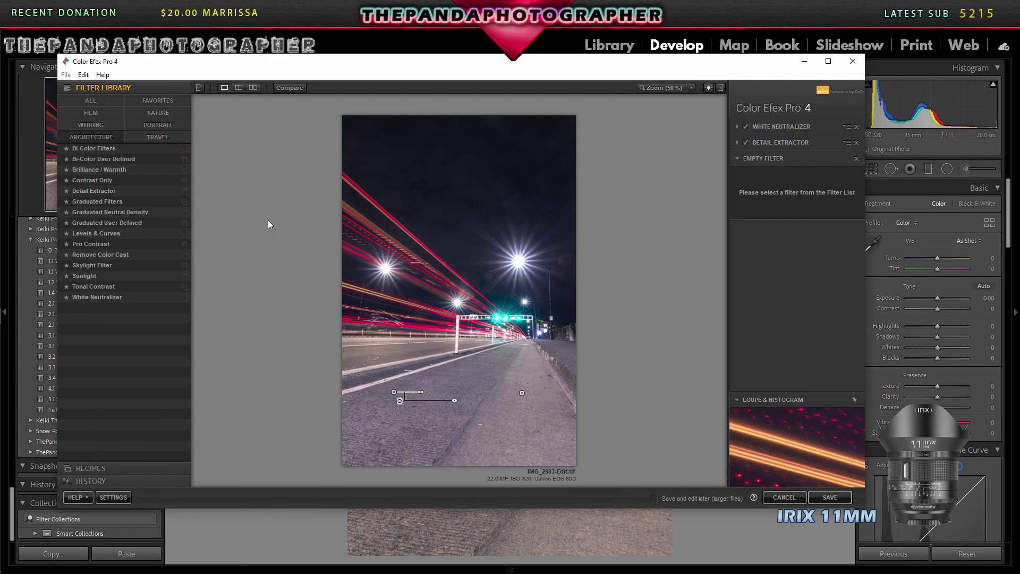
# Apply Brilliance/Warmth preset 02 and add Levels & Curves 02 Subtle S-Curve
pyautogui.click(180, 170)
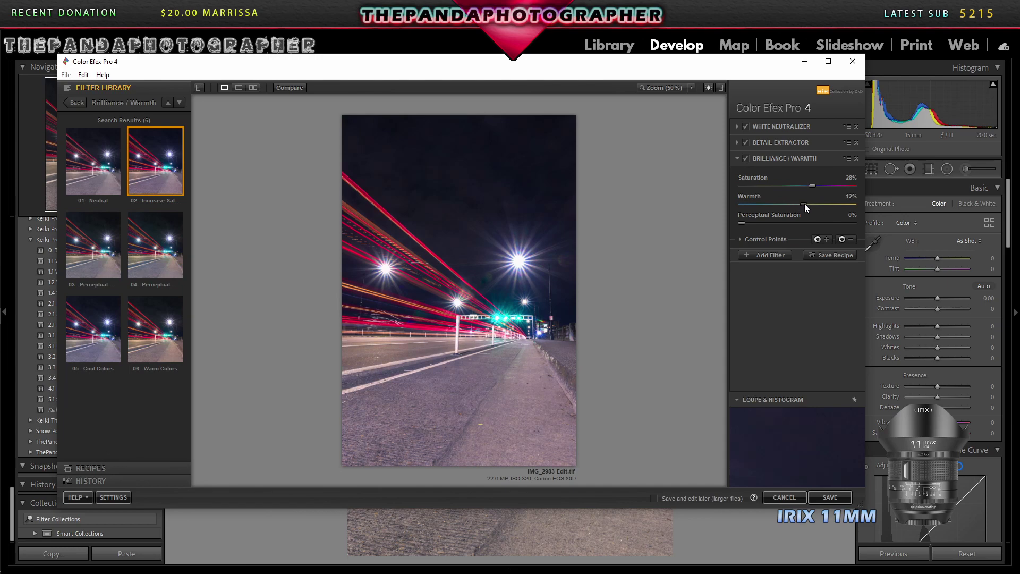
pyautogui.click(771, 255)
pyautogui.click(151, 229)
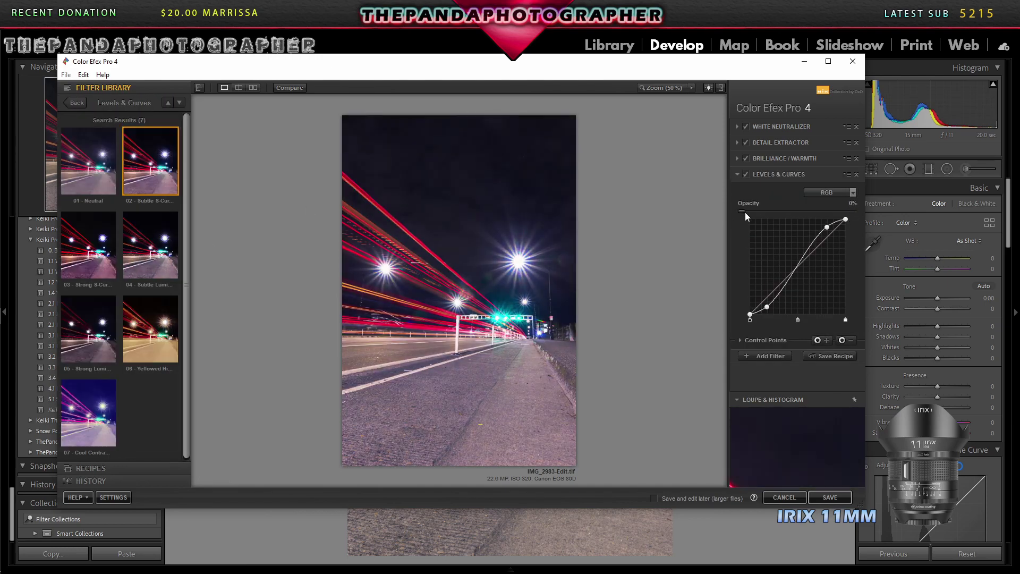
pyautogui.moveTo(792, 213); pyautogui.dragTo(792, 211)
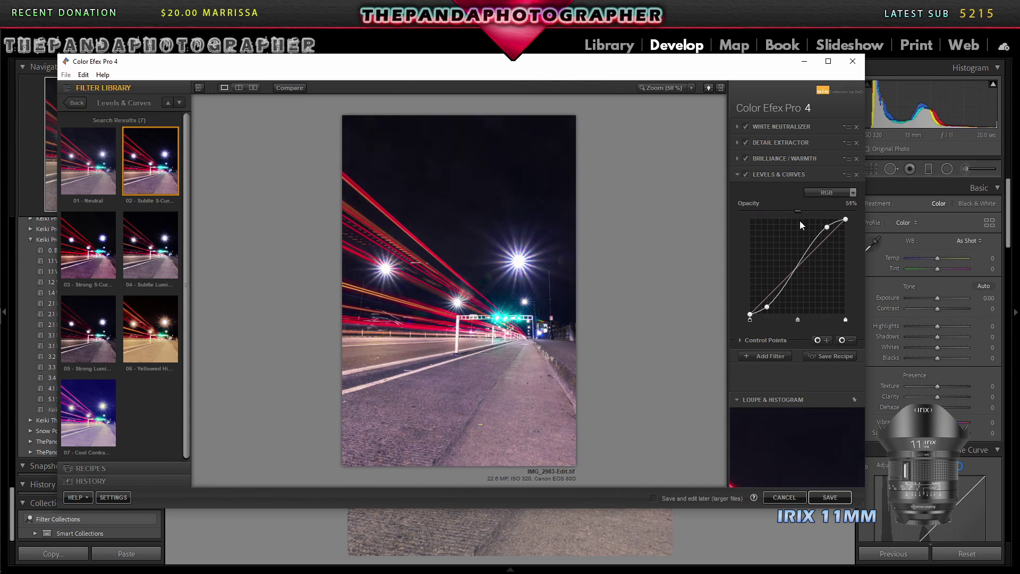
pyautogui.moveTo(798, 212); pyautogui.dragTo(743, 211)
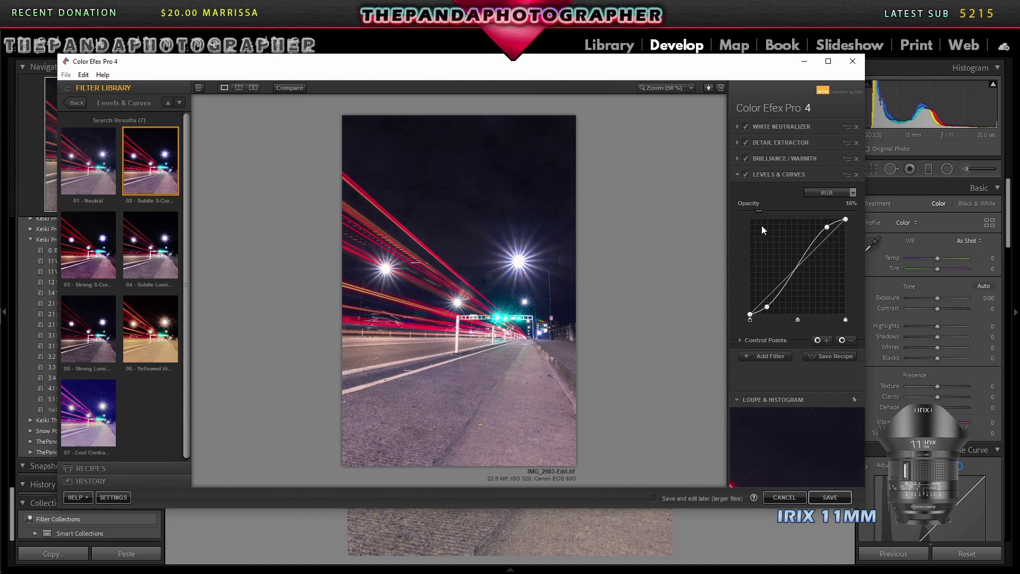
# Add a road control point to the curve and set its Opacity to 49%
pyautogui.click(826, 340)
pyautogui.click(463, 376)
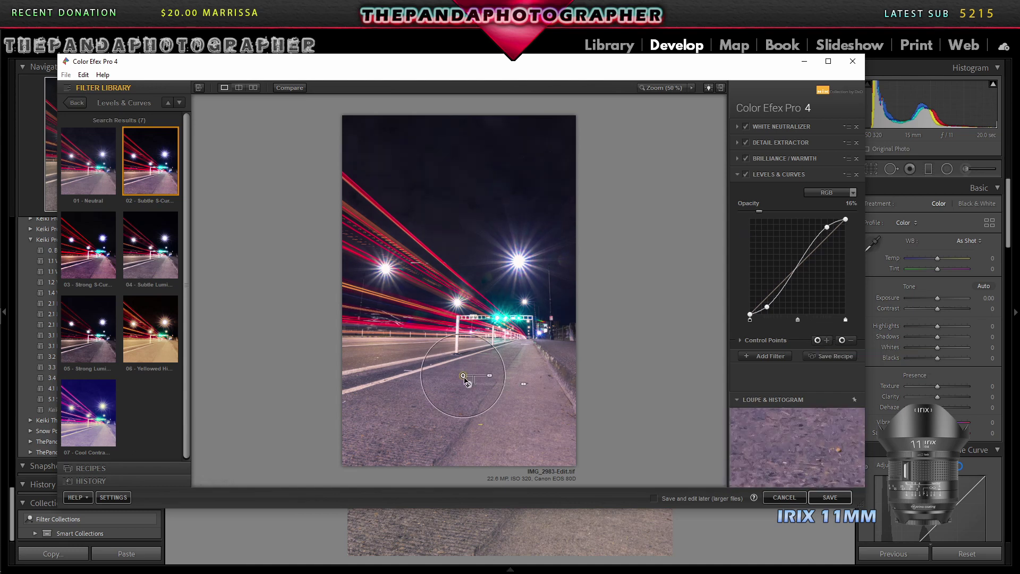
pyautogui.moveTo(463, 376); pyautogui.dragTo(464, 416)
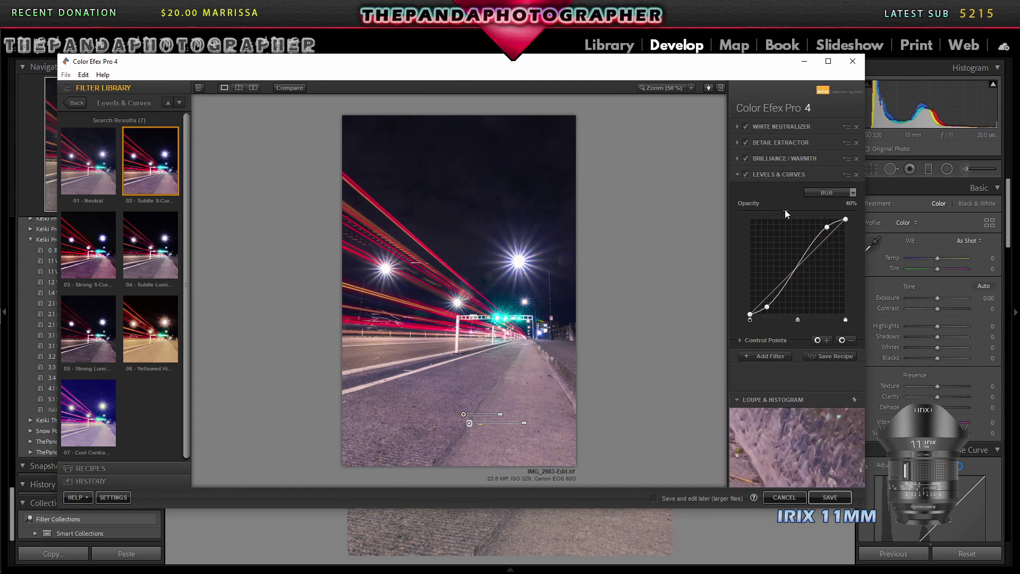
pyautogui.moveTo(785, 211); pyautogui.dragTo(793, 210)
pyautogui.click(740, 340)
pyautogui.click(845, 387)
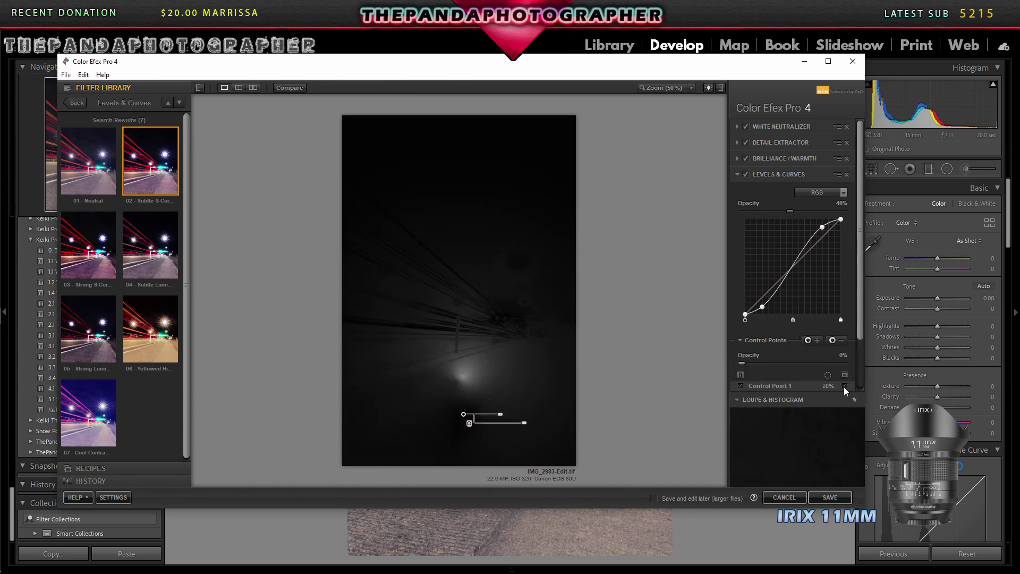
pyautogui.moveTo(463, 414); pyautogui.dragTo(457, 381)
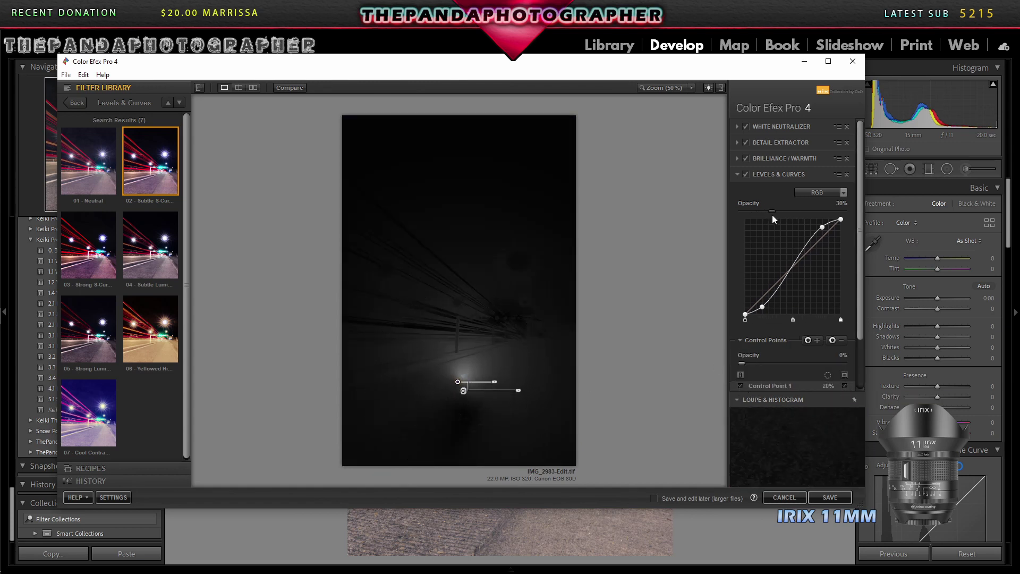
pyautogui.moveTo(786, 211); pyautogui.dragTo(791, 211)
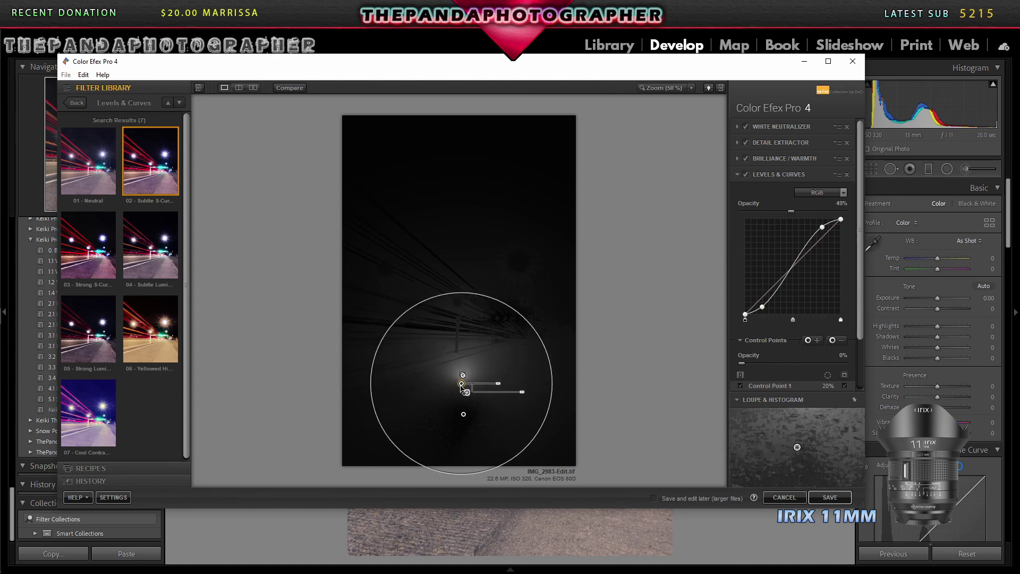
pyautogui.click(844, 386)
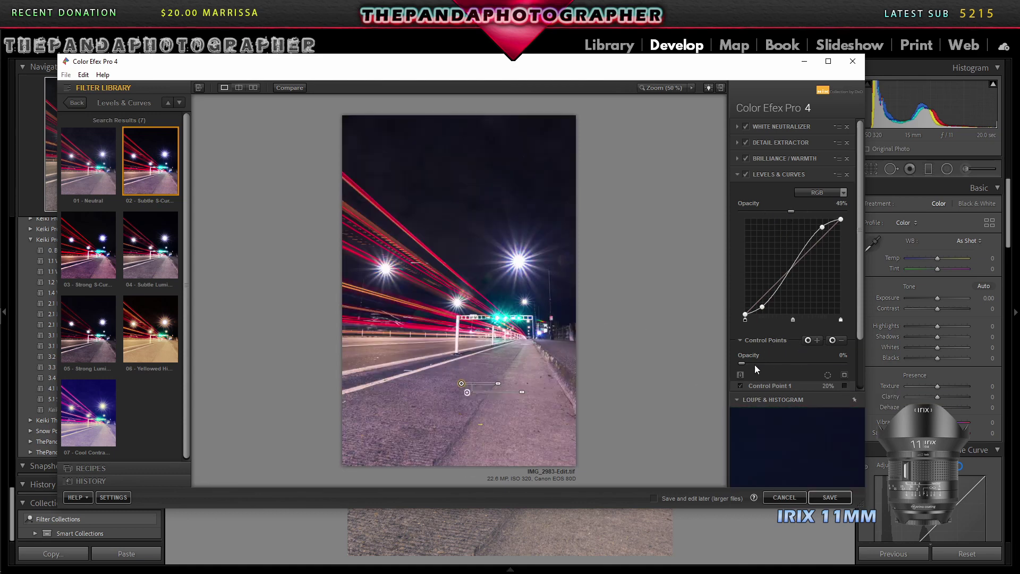
# Reapply the Subtle S-Curve at 16% opacity with a control point on the near road
pyautogui.moveTo(463, 391)
pyautogui.click(75, 103)
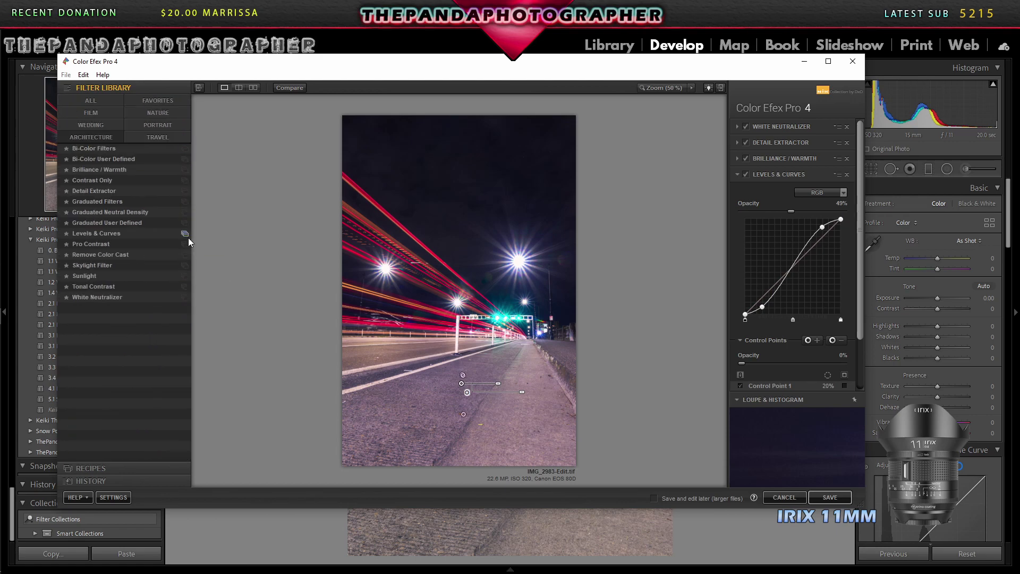
pyautogui.click(186, 259)
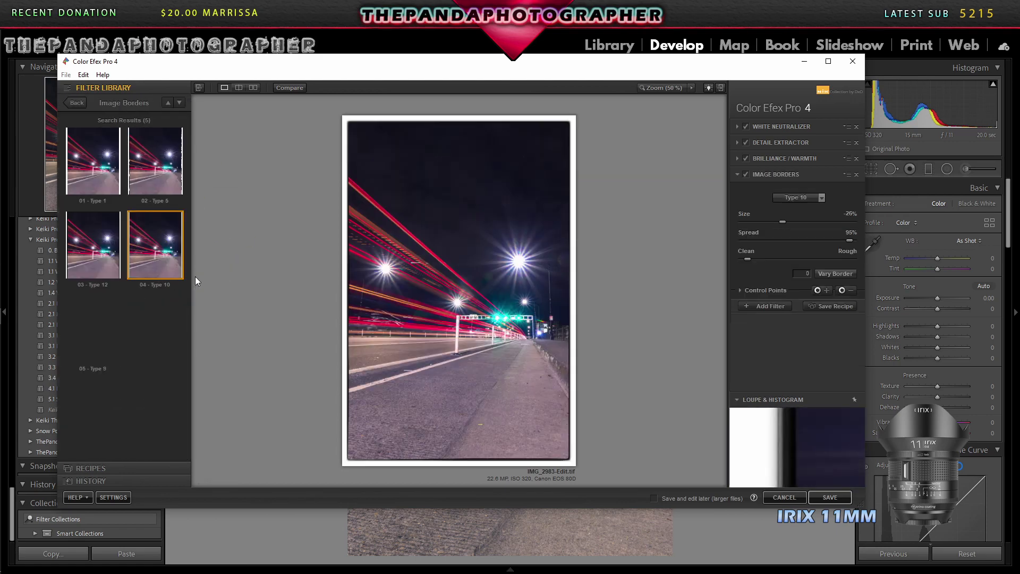
pyautogui.click(80, 104)
pyautogui.click(186, 238)
pyautogui.click(150, 161)
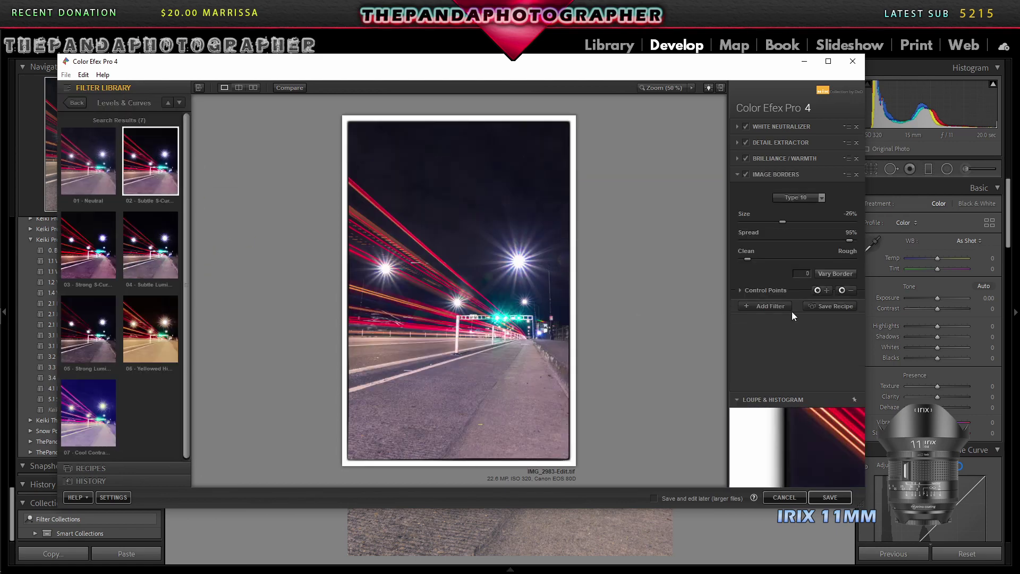
pyautogui.click(817, 340)
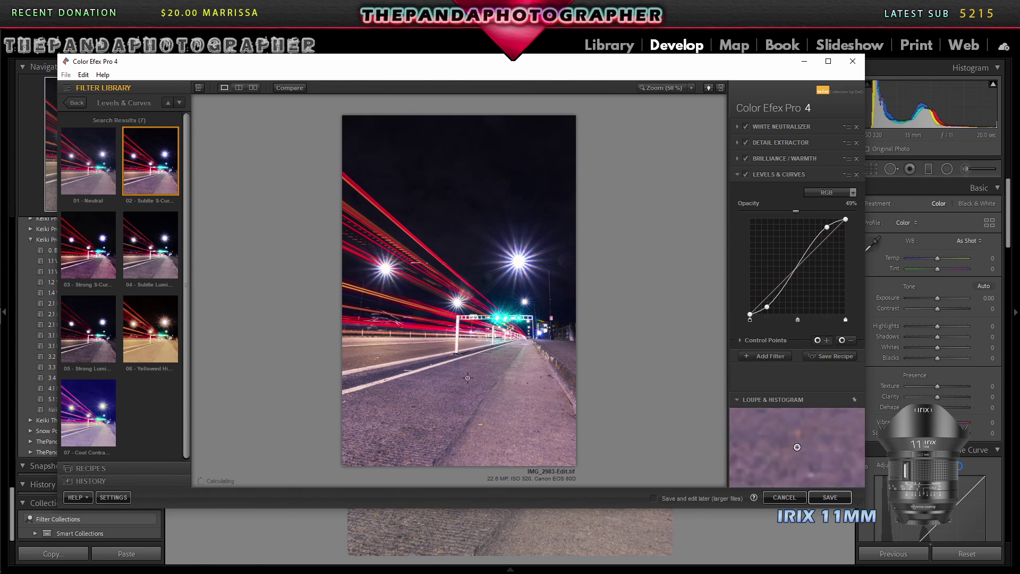
pyautogui.click(461, 380)
pyautogui.moveTo(461, 380); pyautogui.dragTo(461, 421)
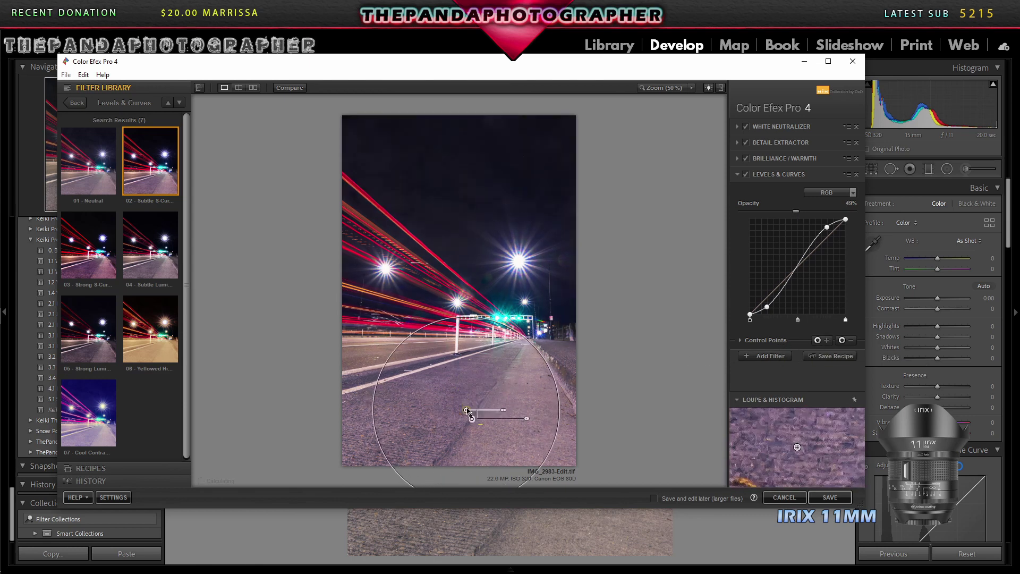
pyautogui.moveTo(795, 211); pyautogui.dragTo(759, 211)
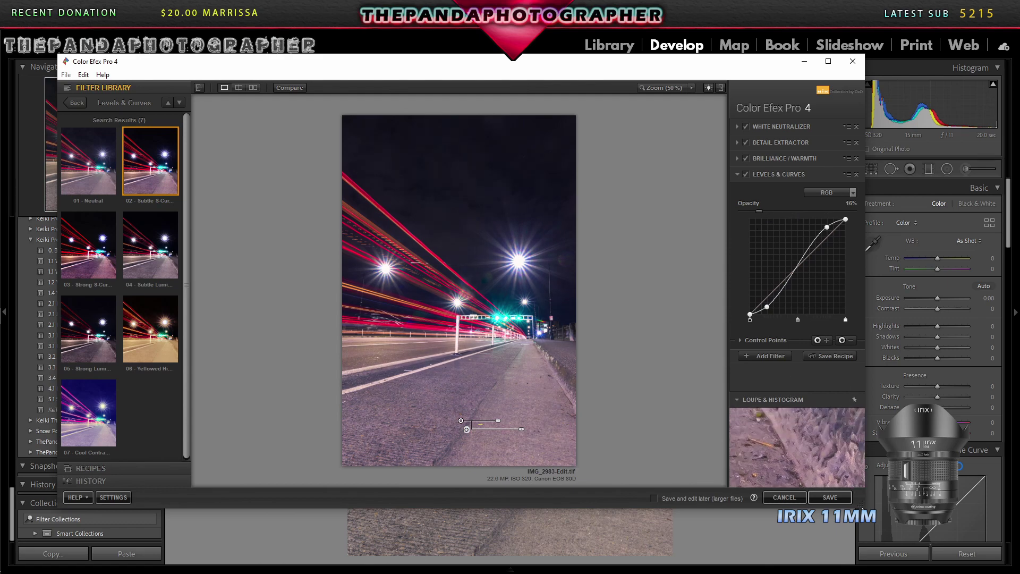
pyautogui.moveTo(863, 508); pyautogui.dragTo(932, 553)
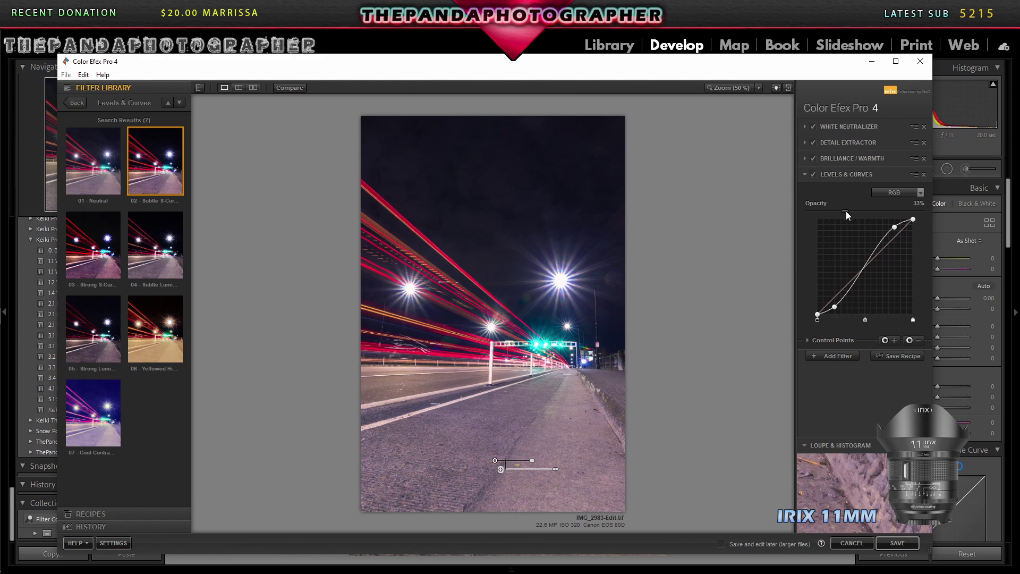
# Add an Image Borders Type 10 frame and save the image back to Lightroom
pyautogui.click(840, 356)
pyautogui.click(78, 102)
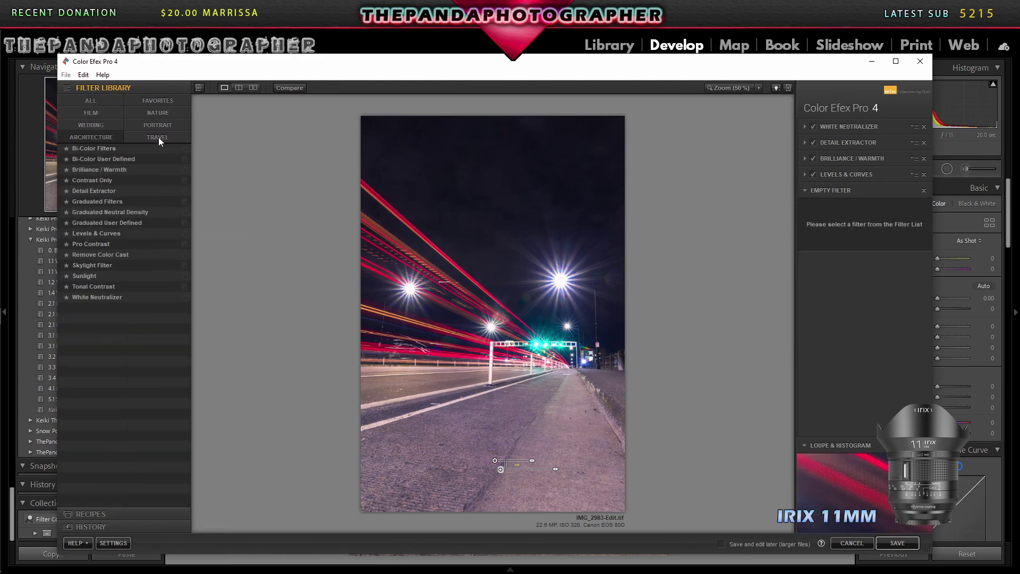
pyautogui.click(182, 245)
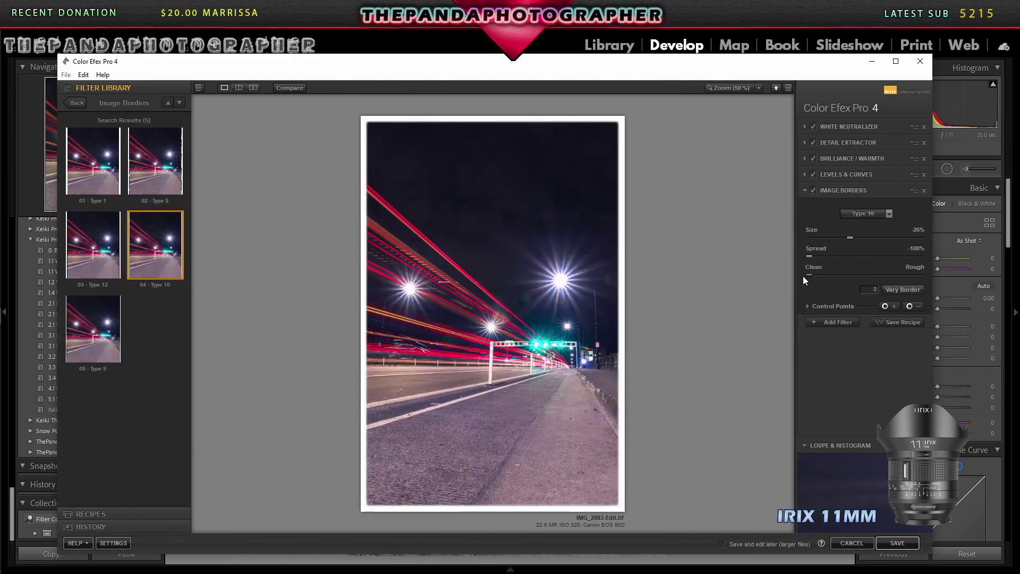
pyautogui.click(908, 540)
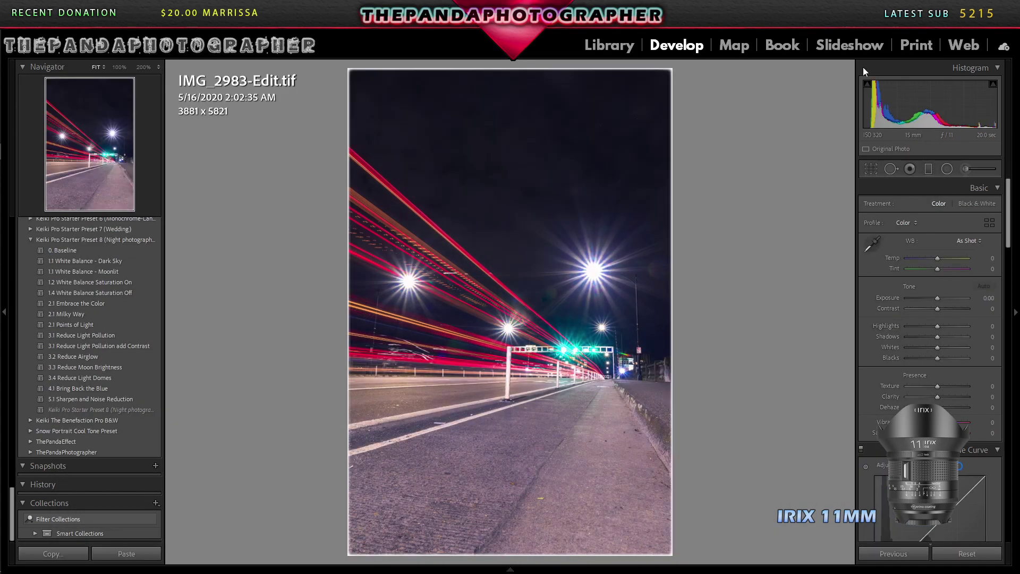
# Open the TIF in Develop and clone over the diagonal sky streak from clean sky
pyautogui.click(610, 45)
pyautogui.rightClick(211, 105)
pyautogui.click(420, 428)
pyautogui.press('d')
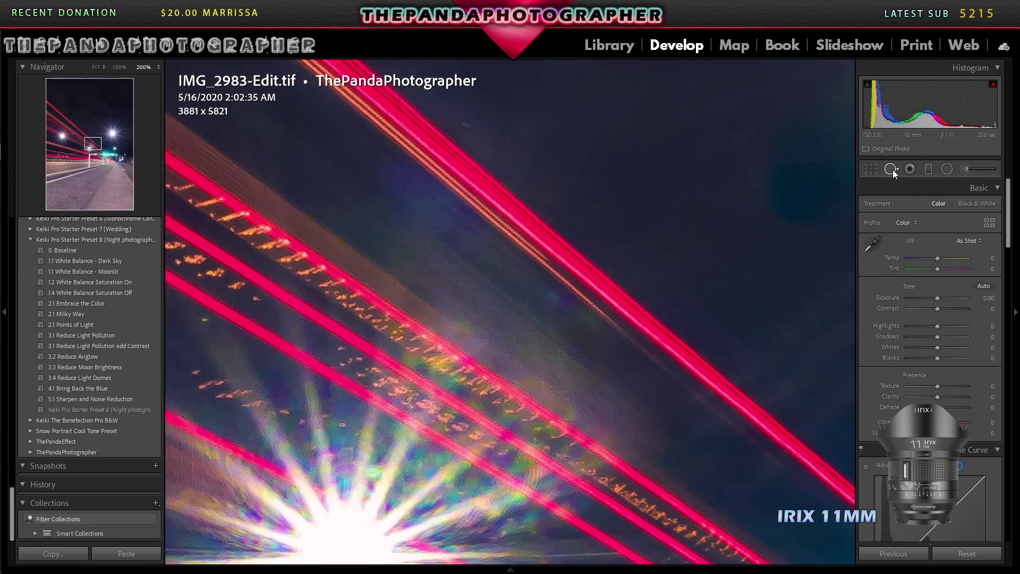
pyautogui.click(891, 169)
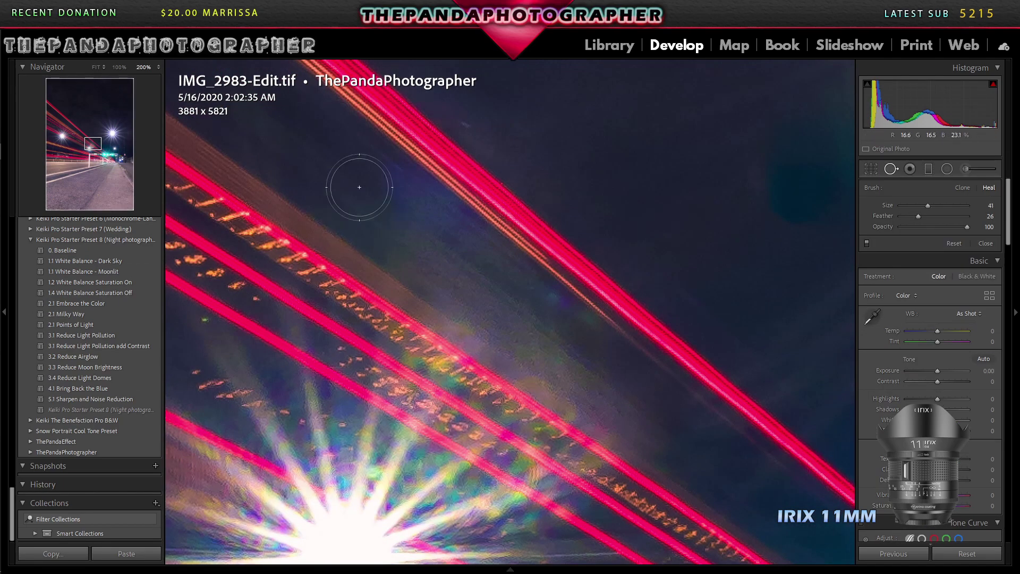
pyautogui.moveTo(355, 182); pyautogui.dragTo(654, 431)
pyautogui.moveTo(426, 212); pyautogui.dragTo(686, 451)
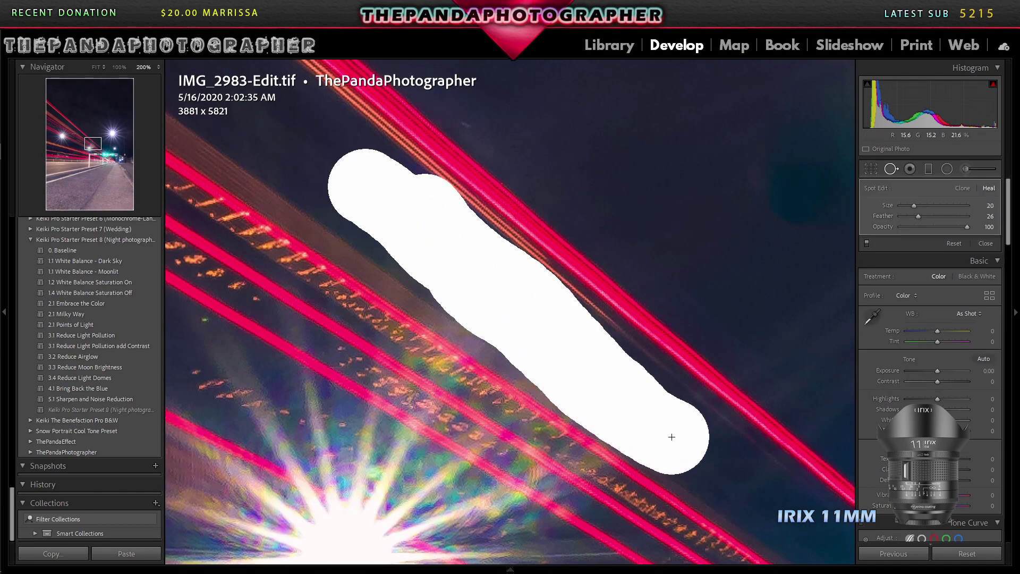
pyautogui.moveTo(638, 210); pyautogui.dragTo(594, 160)
pyautogui.click(962, 188)
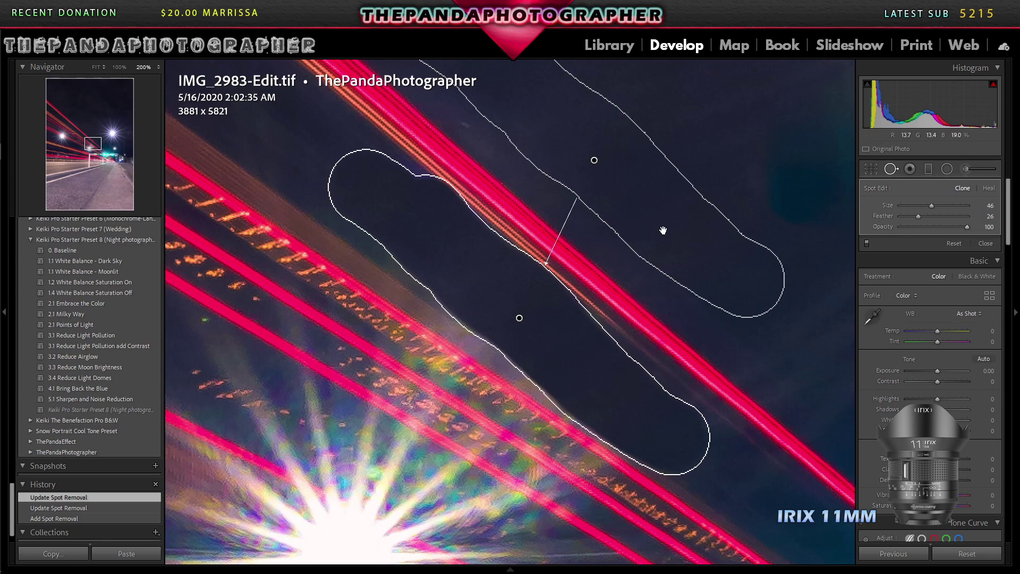
pyautogui.moveTo(663, 230); pyautogui.dragTo(656, 246)
# At 100%, replace that fix with a Heal stroke sourced from clean sky, Feather 71
pyautogui.click(158, 67)
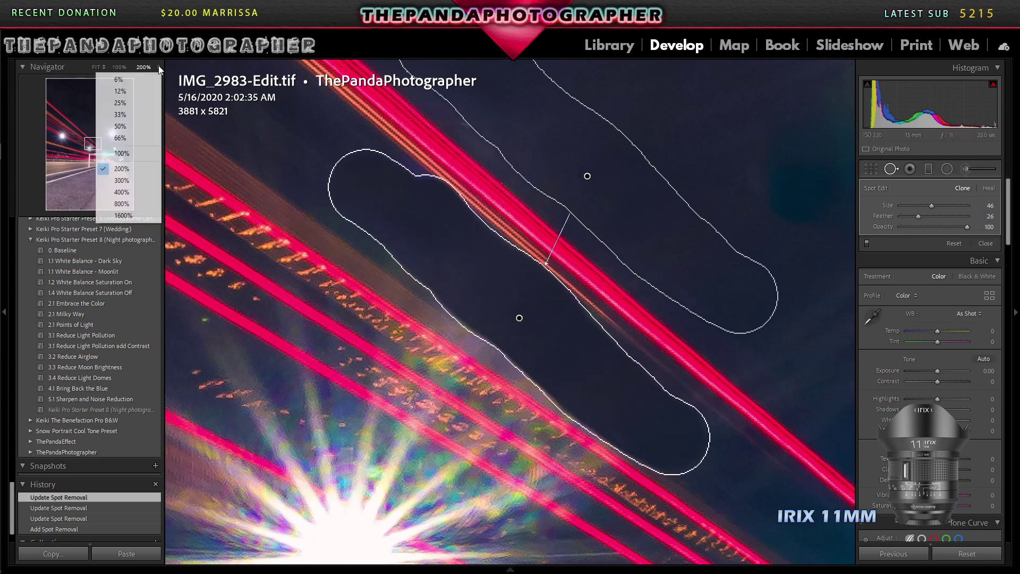
pyautogui.click(121, 153)
pyautogui.rightClick(551, 248)
pyautogui.click(581, 292)
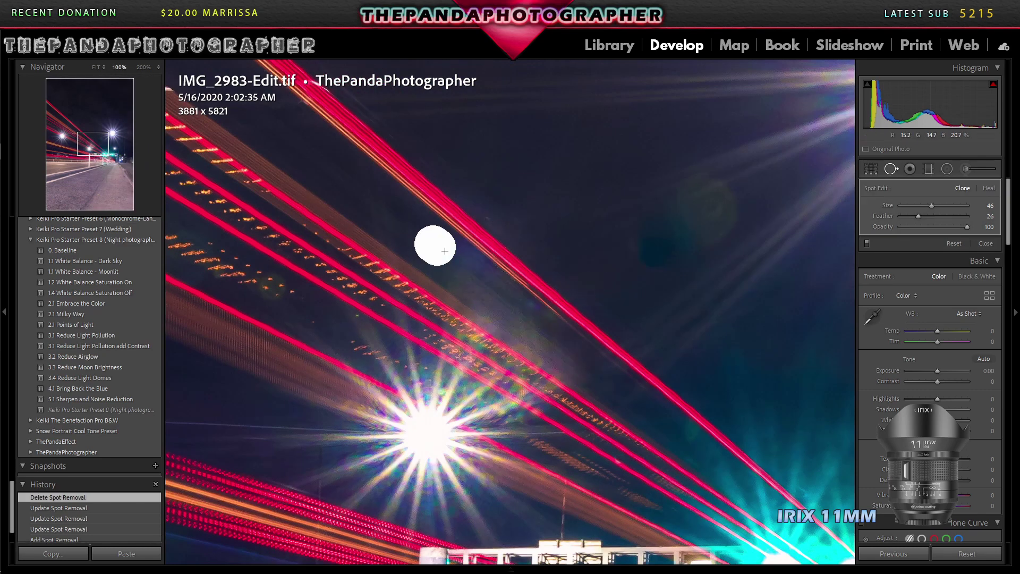
pyautogui.moveTo(445, 251)
pyautogui.mouseDown()
pyautogui.moveTo(565, 346)
pyautogui.moveTo(530, 322)
pyautogui.mouseUp()
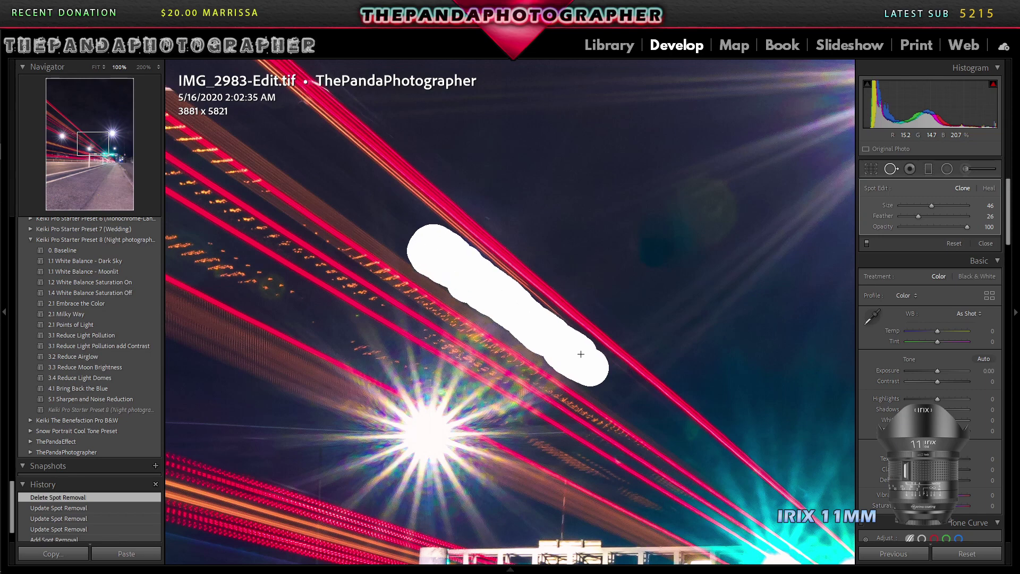
pyautogui.moveTo(811, 383); pyautogui.dragTo(302, 141)
pyautogui.click(990, 189)
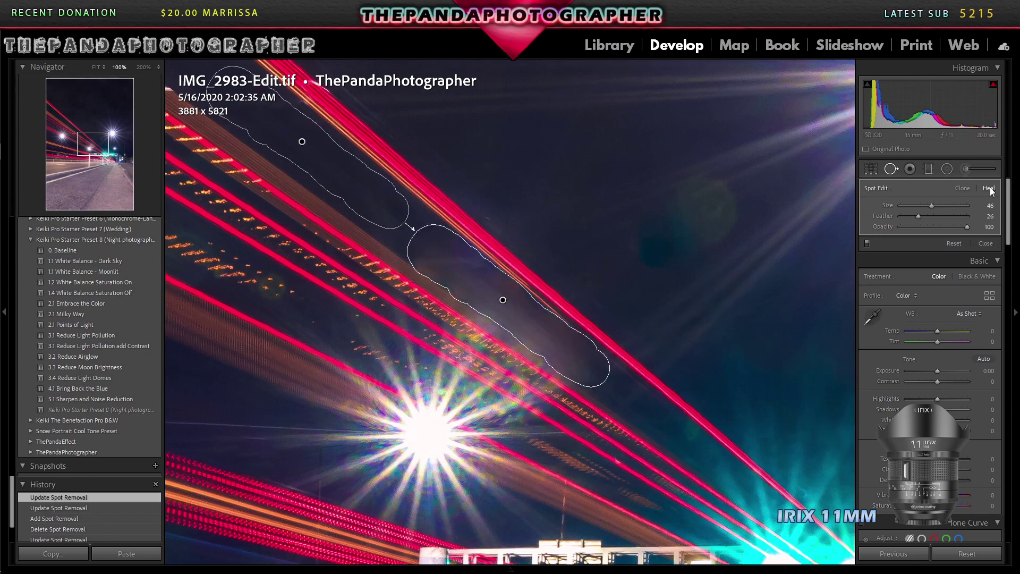
pyautogui.moveTo(345, 187); pyautogui.dragTo(341, 187)
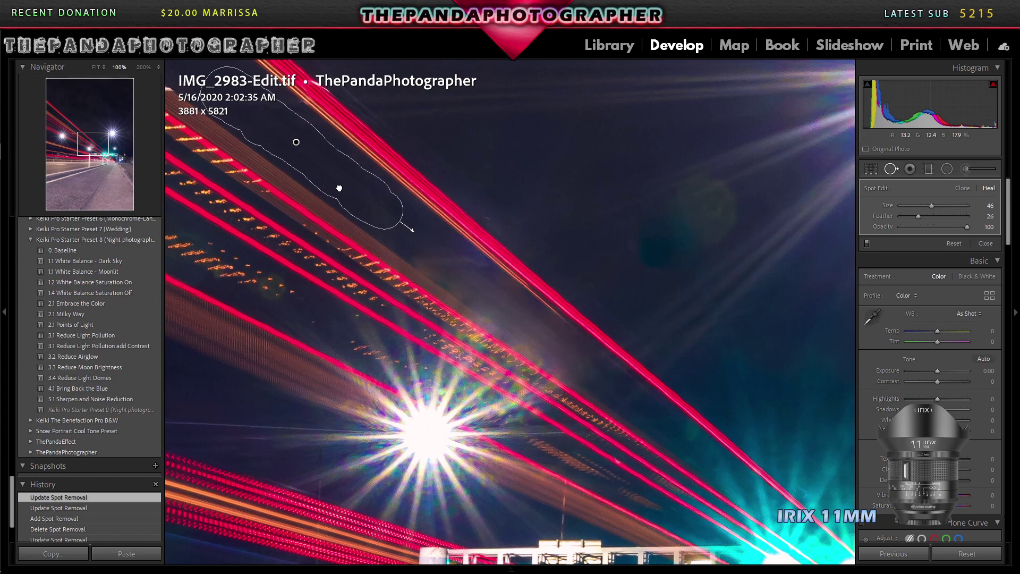
pyautogui.click(949, 220)
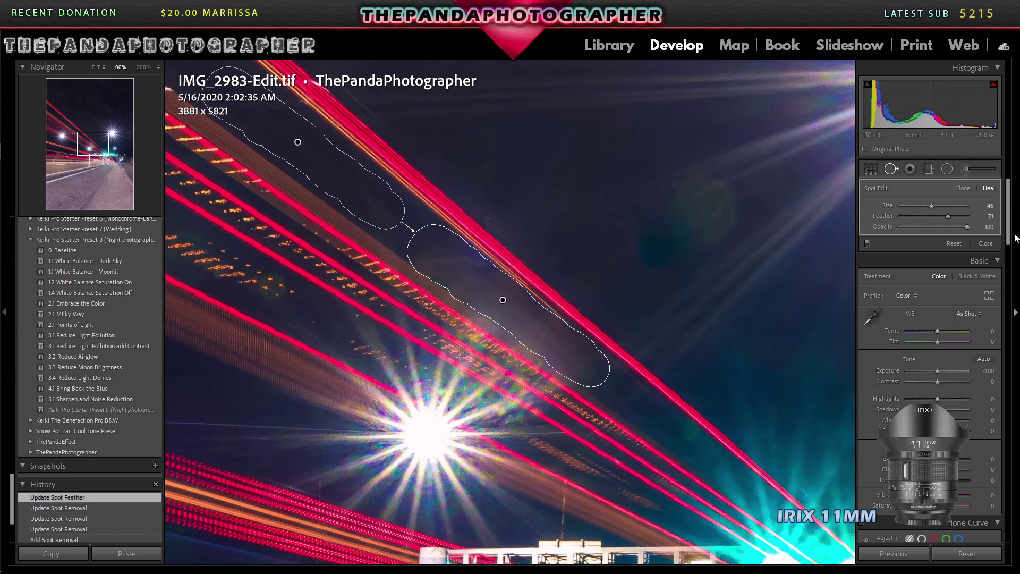
pyautogui.click(986, 243)
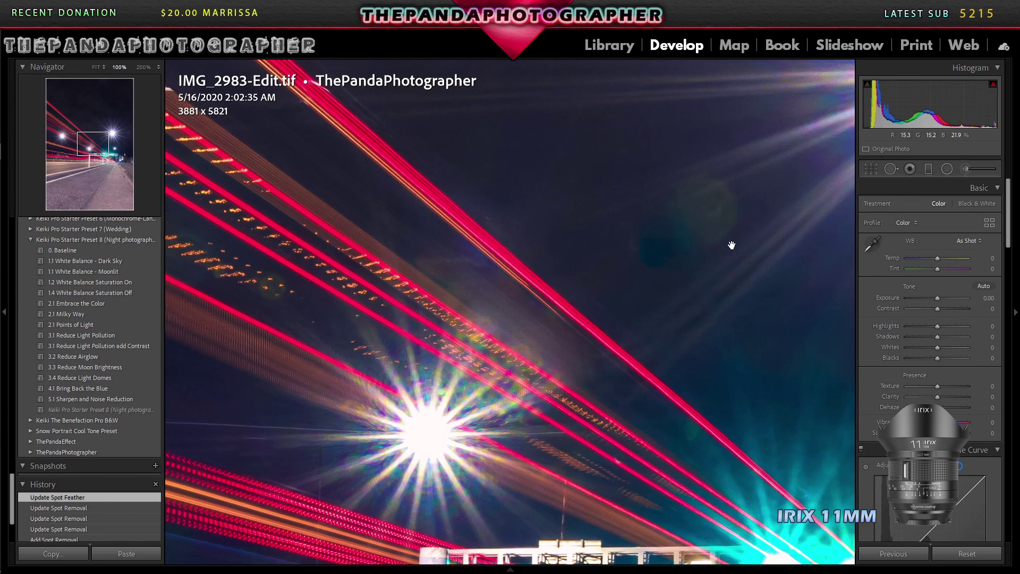
# Heal a blemish on the right with a repositioned source, then review the whole photo
pyautogui.click(892, 170)
pyautogui.moveTo(723, 212); pyautogui.dragTo(688, 244)
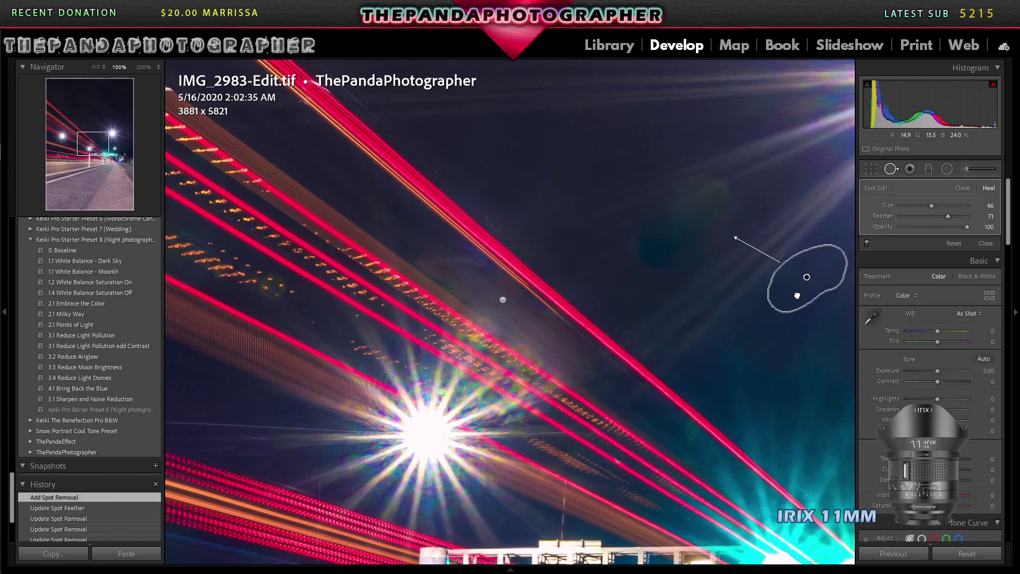
pyautogui.moveTo(786, 280); pyautogui.dragTo(808, 289)
pyautogui.click(986, 243)
pyautogui.click(510, 308)
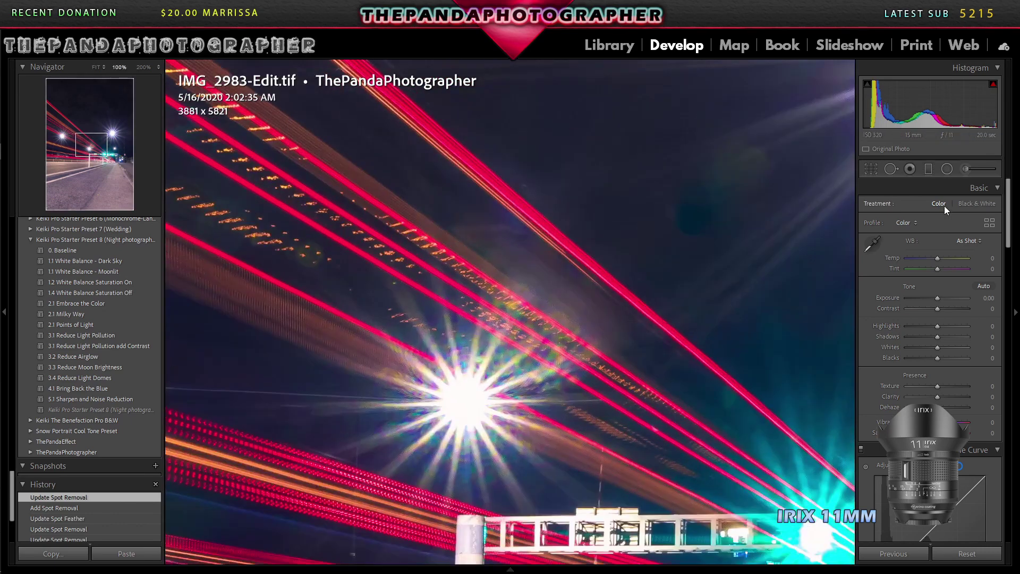
# Glance at brush effect presets, then return to Spot Removal and check 200%, 100% and fit views
pyautogui.click(965, 169)
pyautogui.click(949, 206)
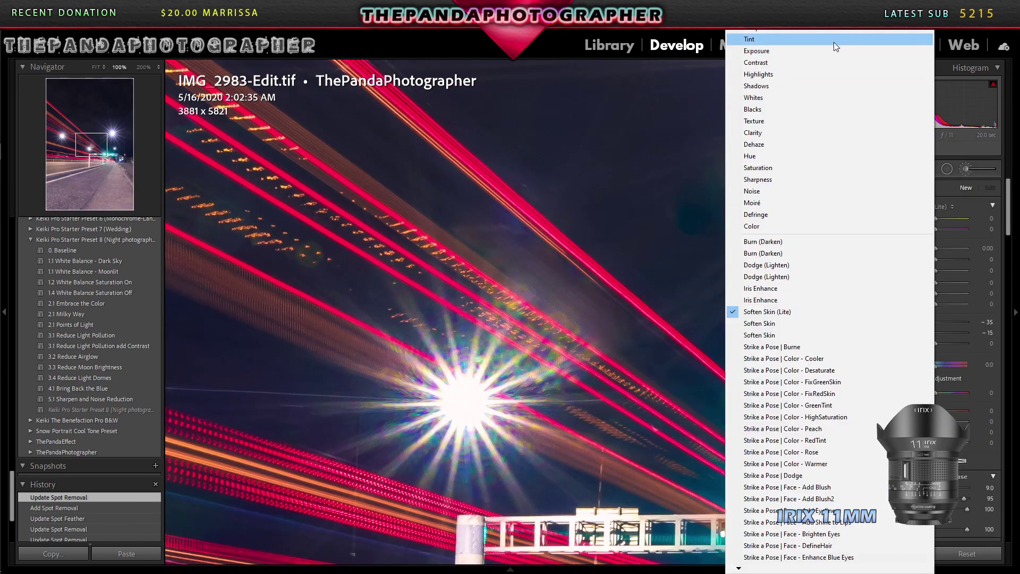
pyautogui.press('Escape')
pyautogui.press('q')
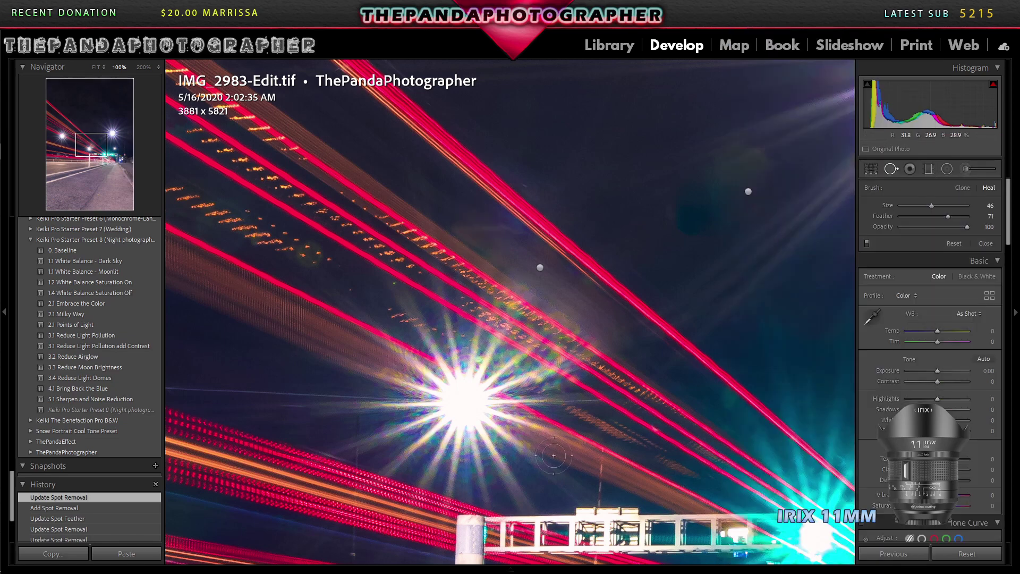
pyautogui.click(144, 68)
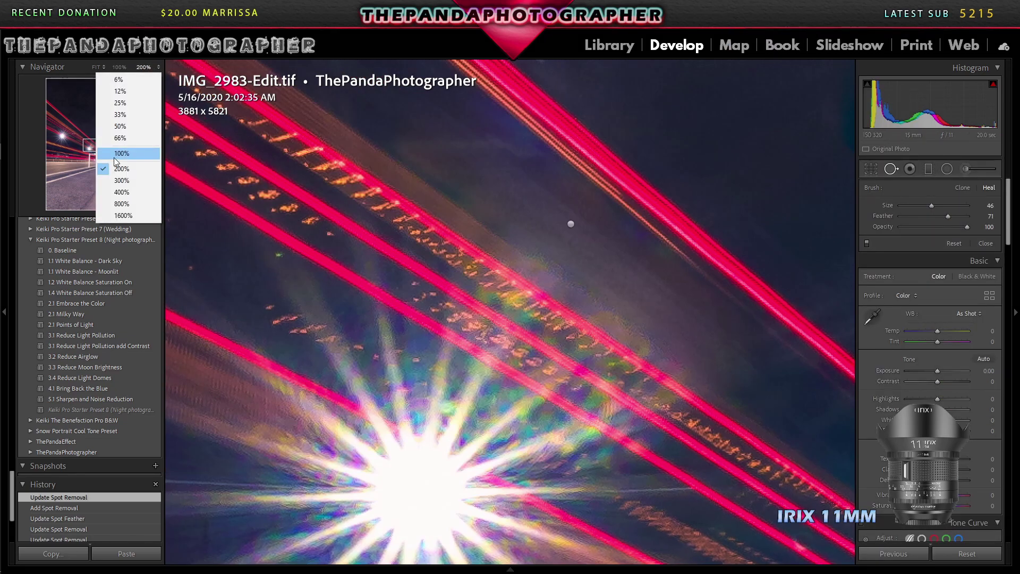
pyautogui.click(140, 152)
pyautogui.press('z')
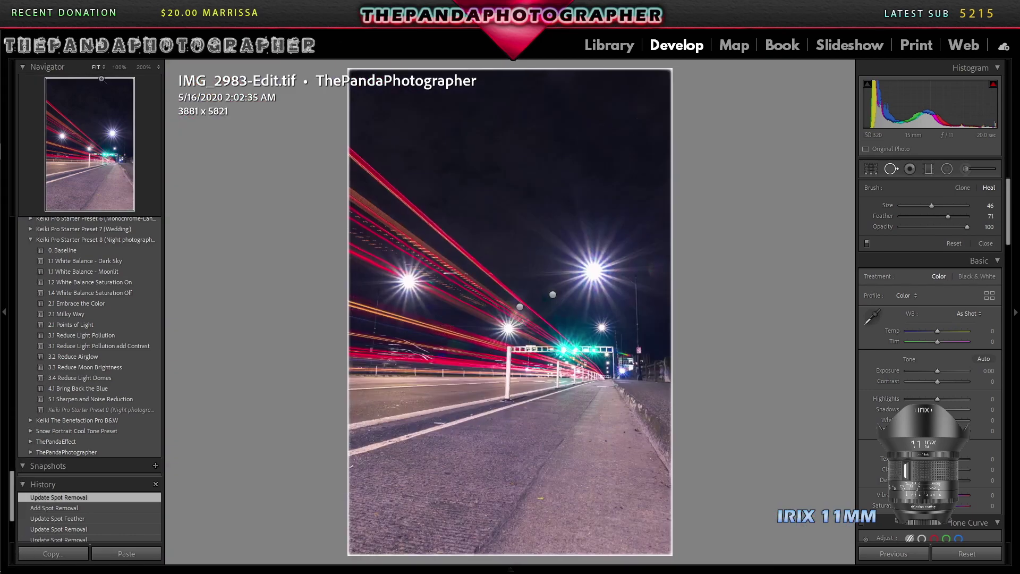
# Zoom onto the top-right streetlight and fix a speck beside the pole using clean sky, switched to clone
pyautogui.click(989, 244)
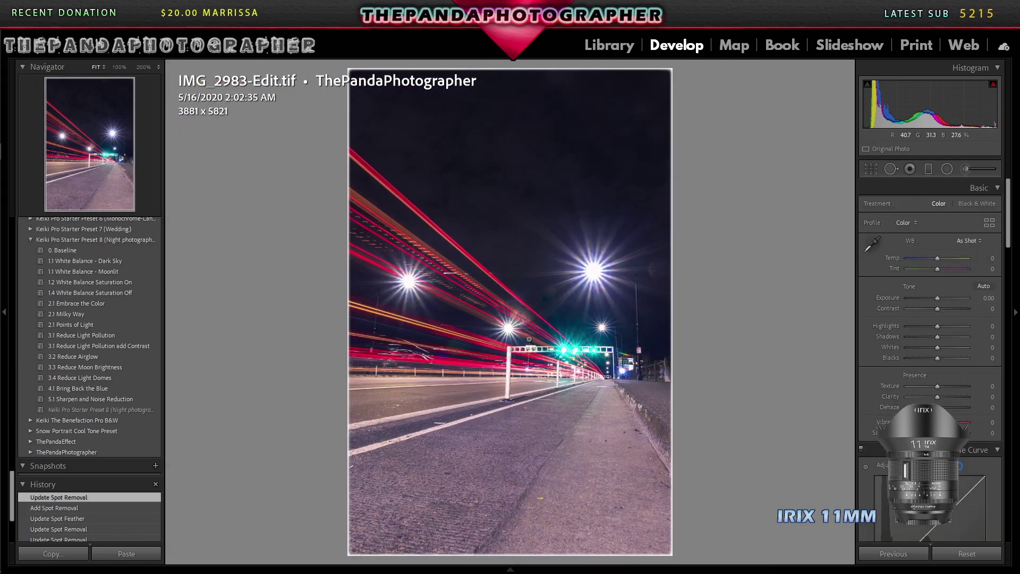
pyautogui.moveTo(530, 338); pyautogui.dragTo(502, 333)
pyautogui.click(558, 299)
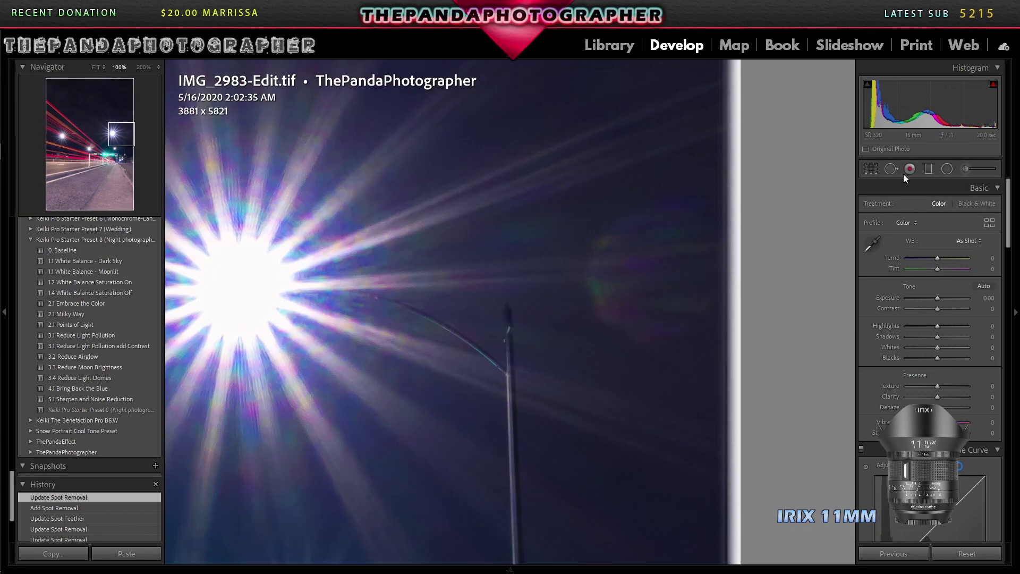
pyautogui.press('q')
pyautogui.moveTo(595, 301); pyautogui.dragTo(707, 311)
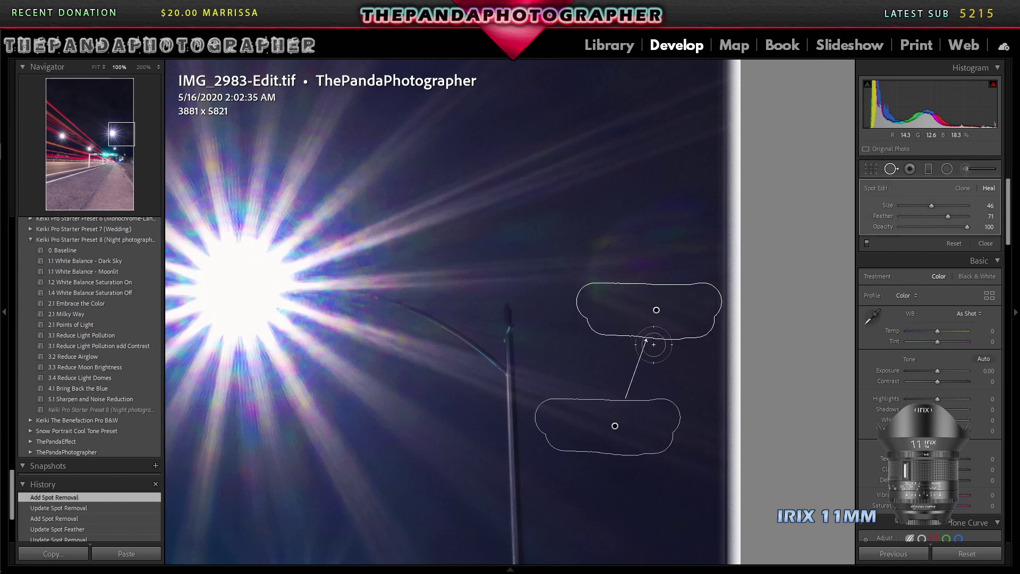
pyautogui.moveTo(616, 425); pyautogui.dragTo(671, 375)
pyautogui.hotkey('shift', 'q')
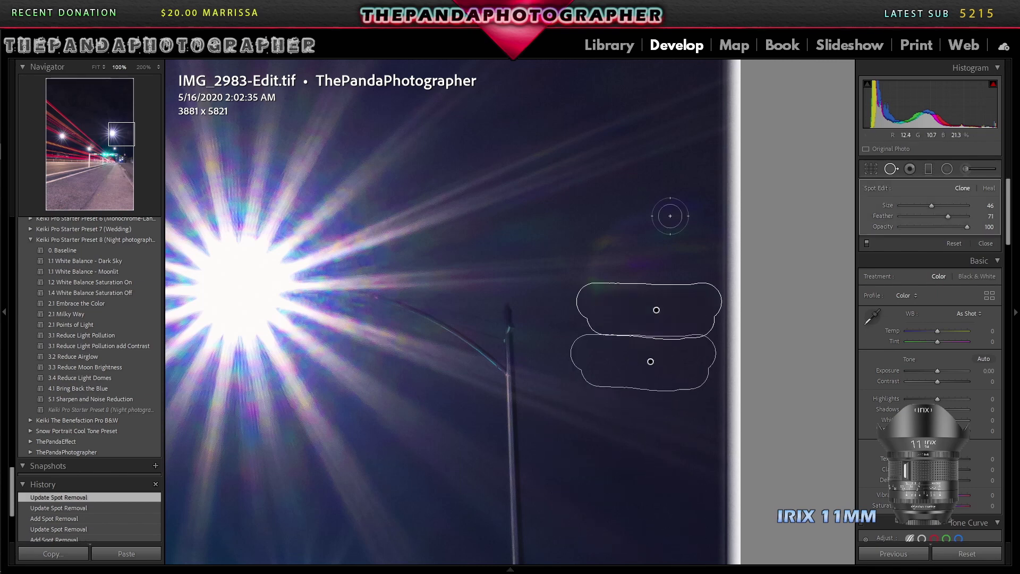
# Clone out another sky speck and the speck at the pole top, sourcing clear sky
pyautogui.moveTo(589, 239); pyautogui.dragTo(704, 216)
pyautogui.moveTo(599, 148); pyautogui.dragTo(619, 106)
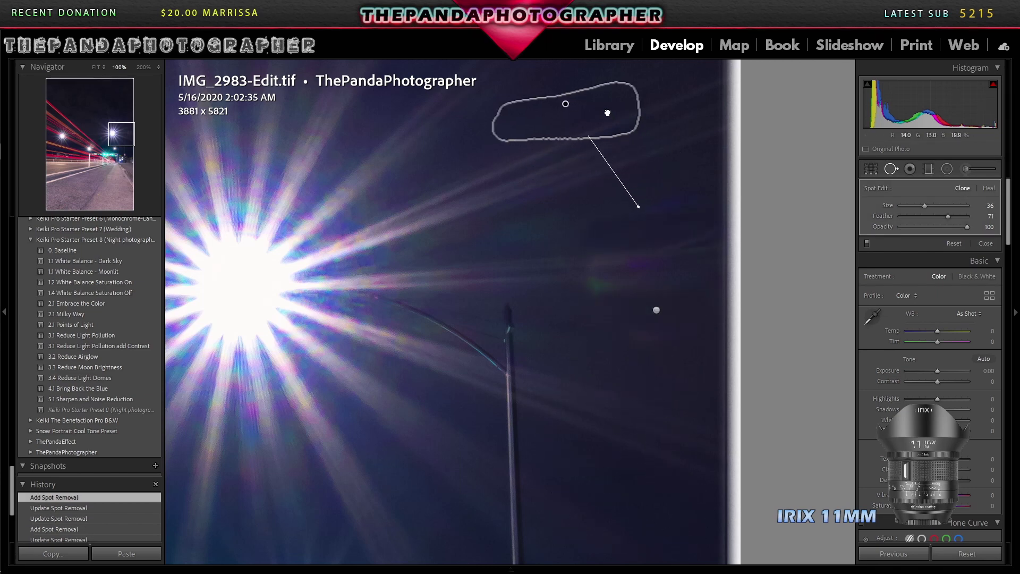
pyautogui.moveTo(590, 274); pyautogui.dragTo(603, 276)
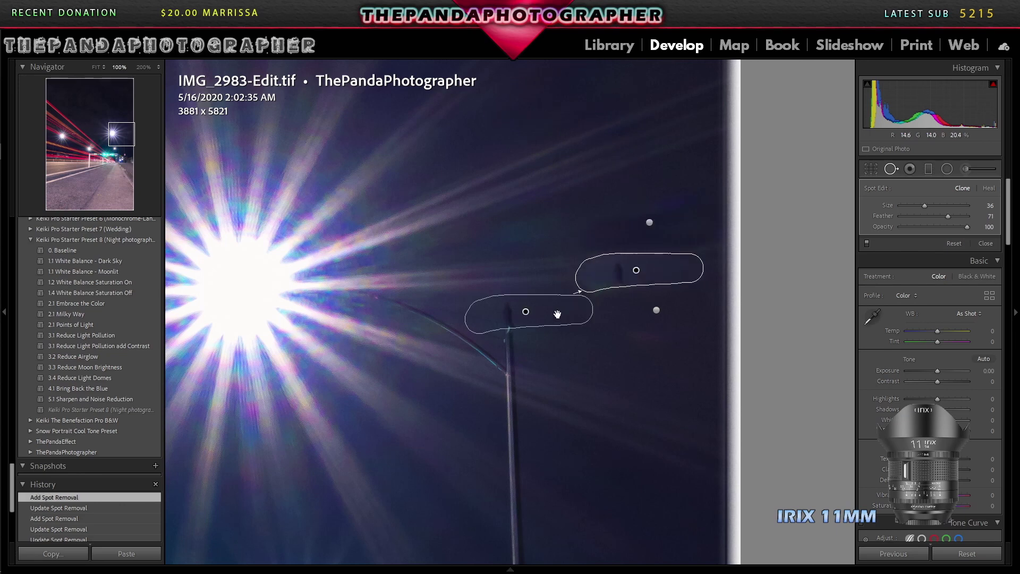
pyautogui.moveTo(558, 312); pyautogui.dragTo(636, 417)
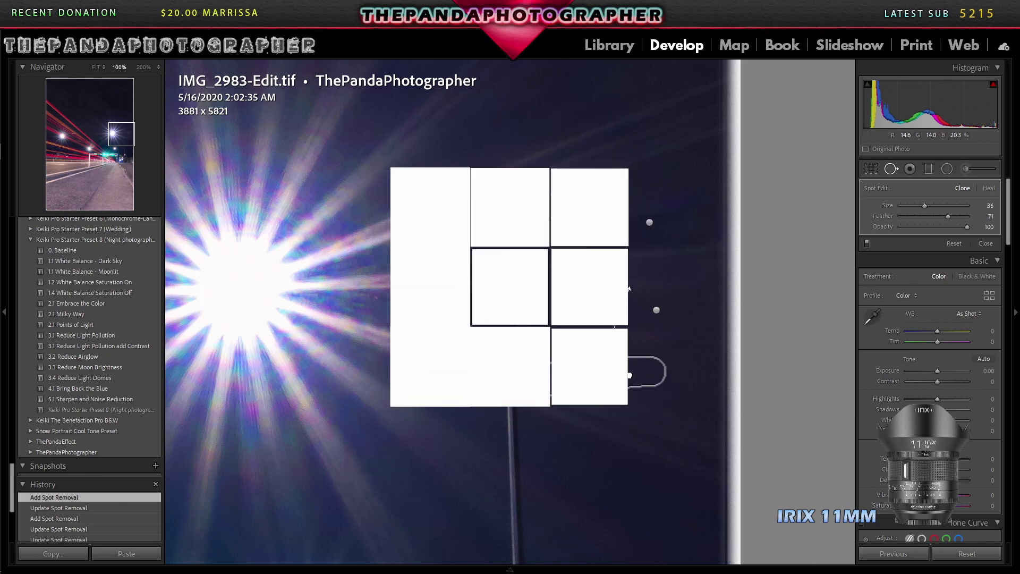
pyautogui.click(989, 188)
pyautogui.click(986, 244)
pyautogui.press('z')
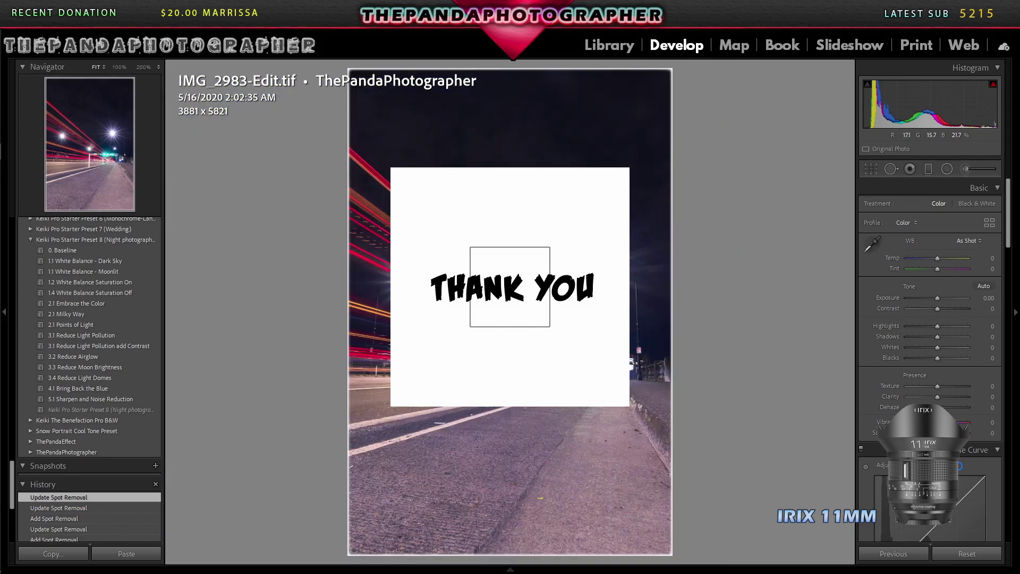
pyautogui.click(433, 285)
pyautogui.press('z')
pyautogui.click(549, 345)
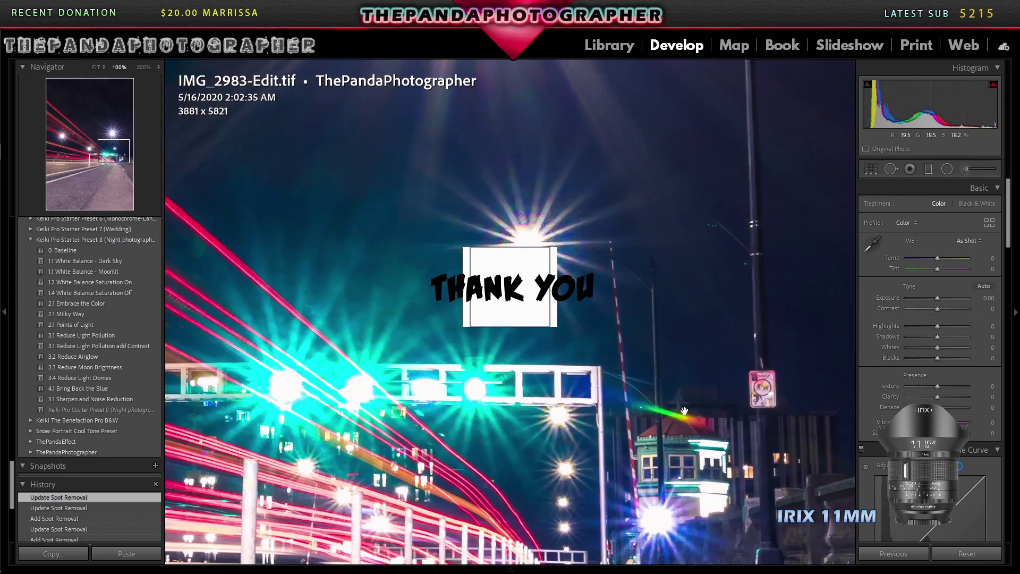
pyautogui.press('q')
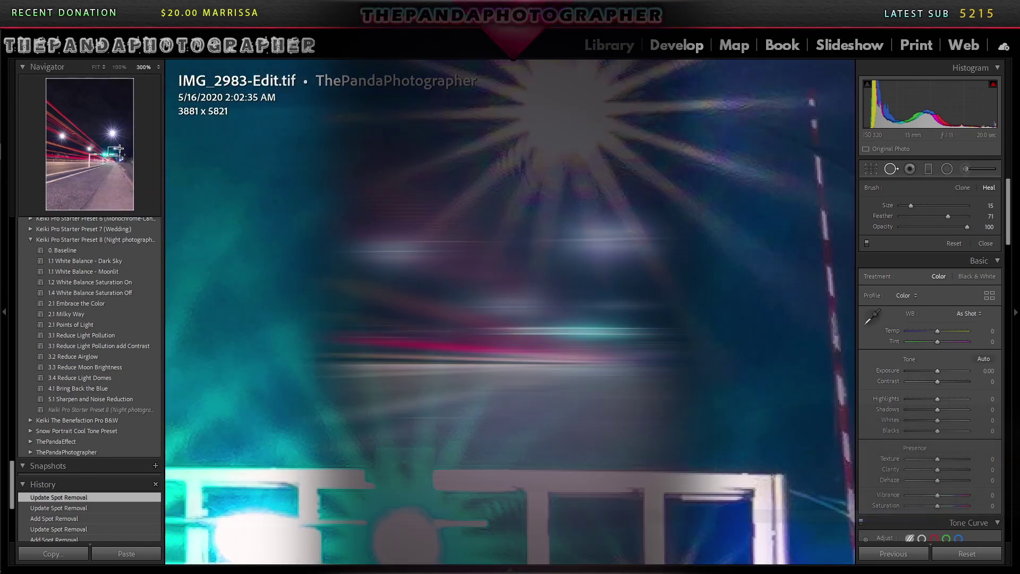